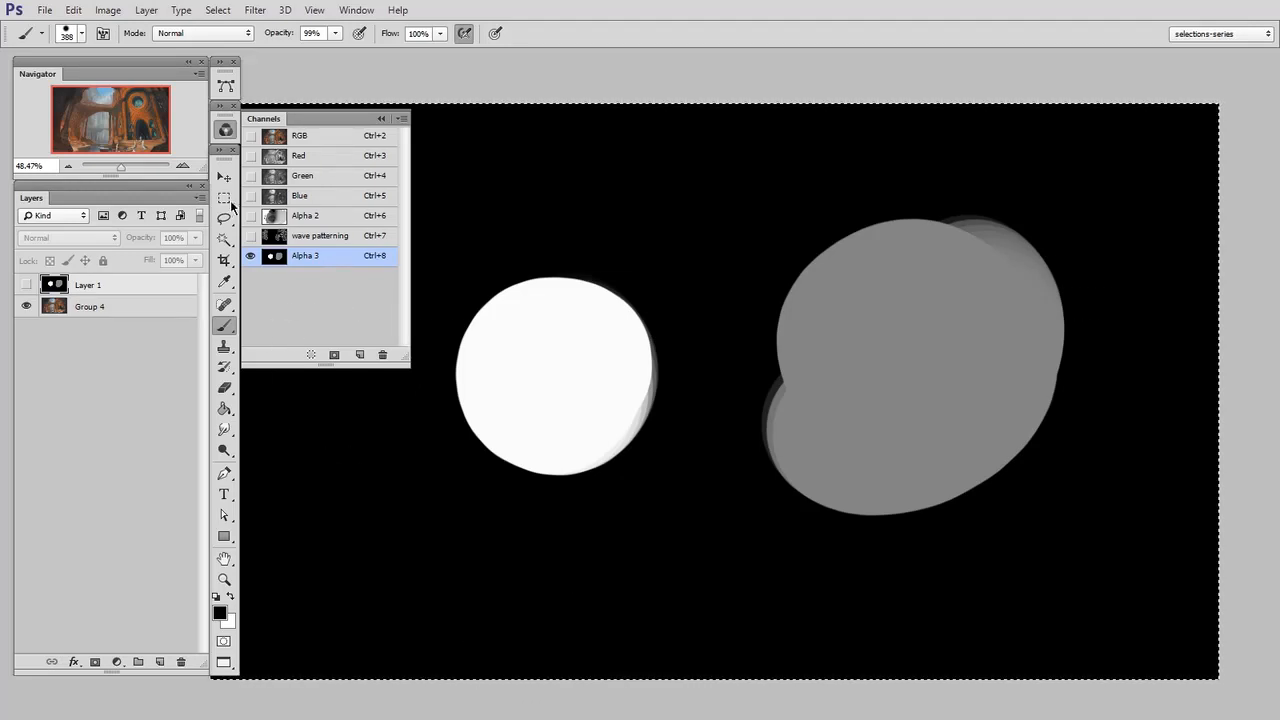
Deselect and return from the Alpha 3 channel to the RGB composite, and delete the hidden Layer 1
left_click(224, 197)
left_click(374, 423)
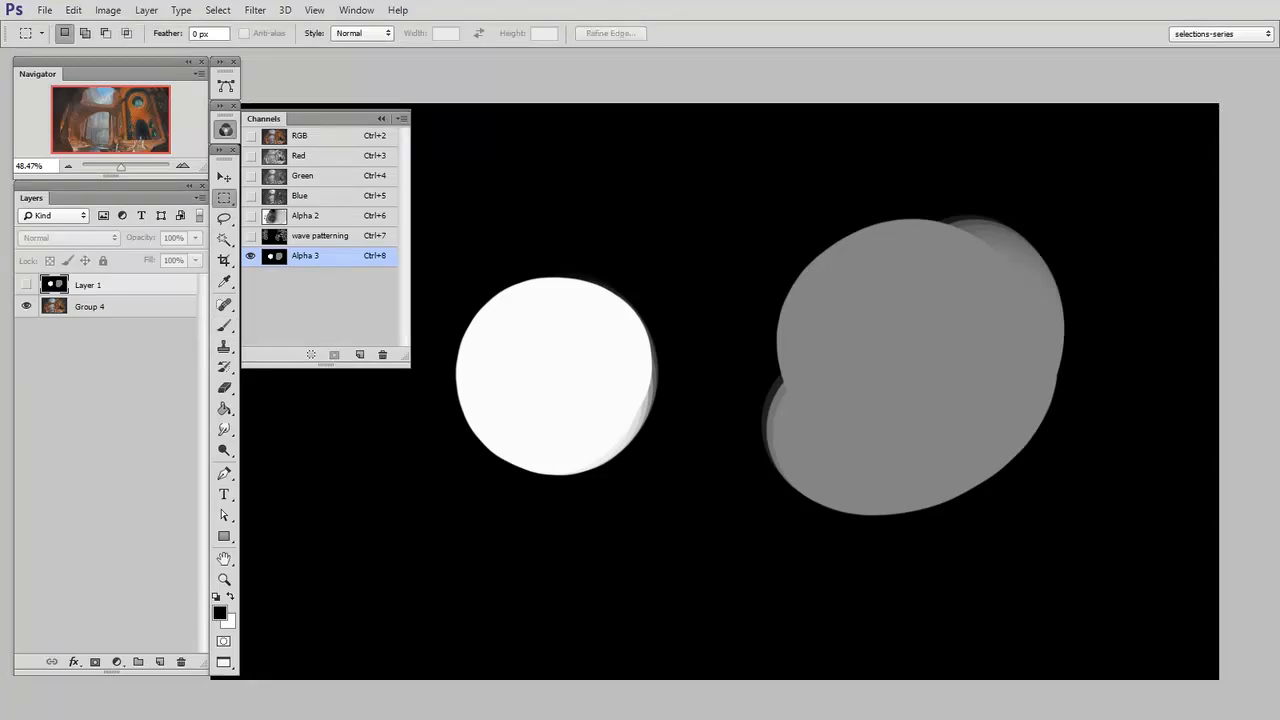
left_click(323, 142)
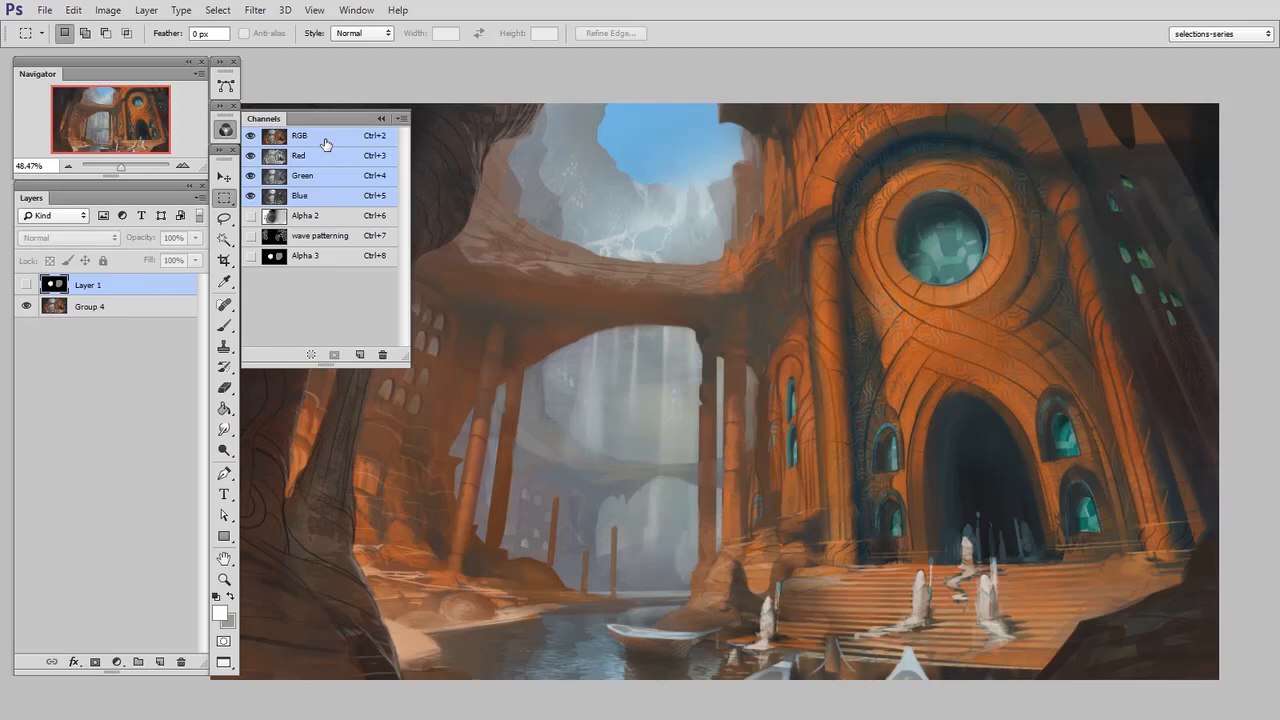
left_click_drag(131, 289, 181, 662)
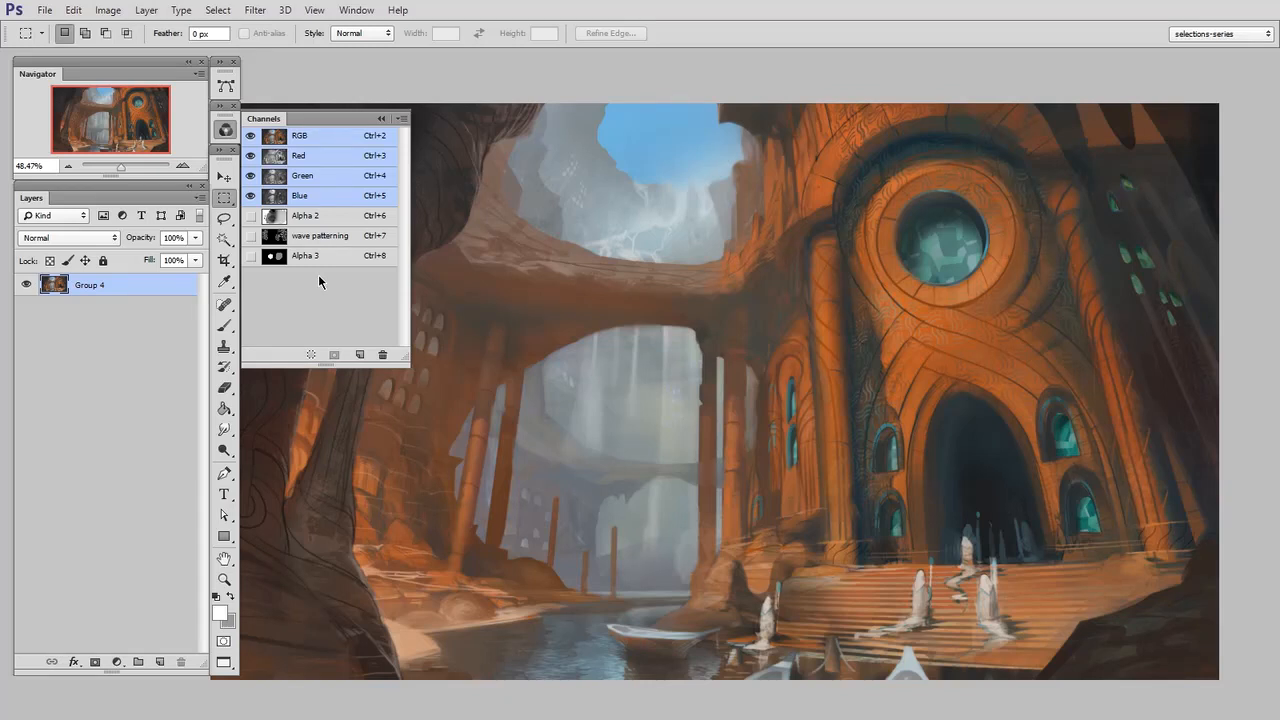
Load the Alpha 3 channel as a selection and add a new layer above Group 4
left_click(278, 260, "ctrl")
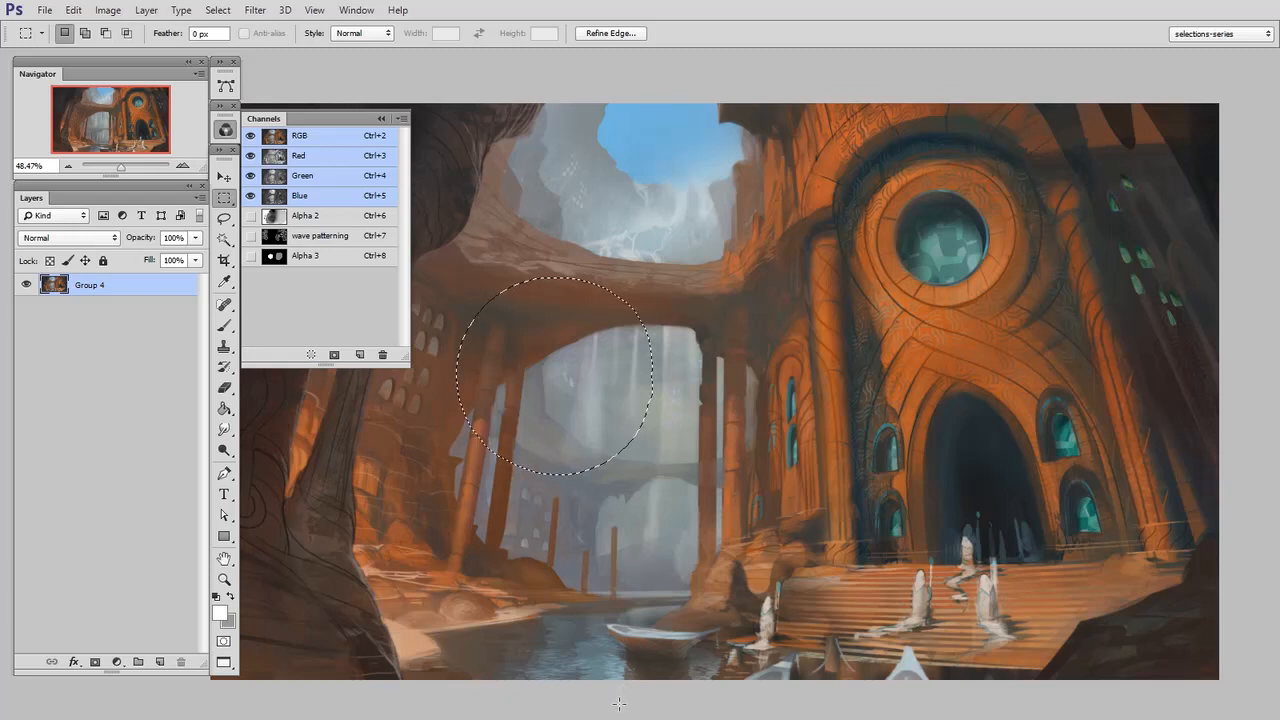
key("ctrl+shift+alt+n")
key("b")
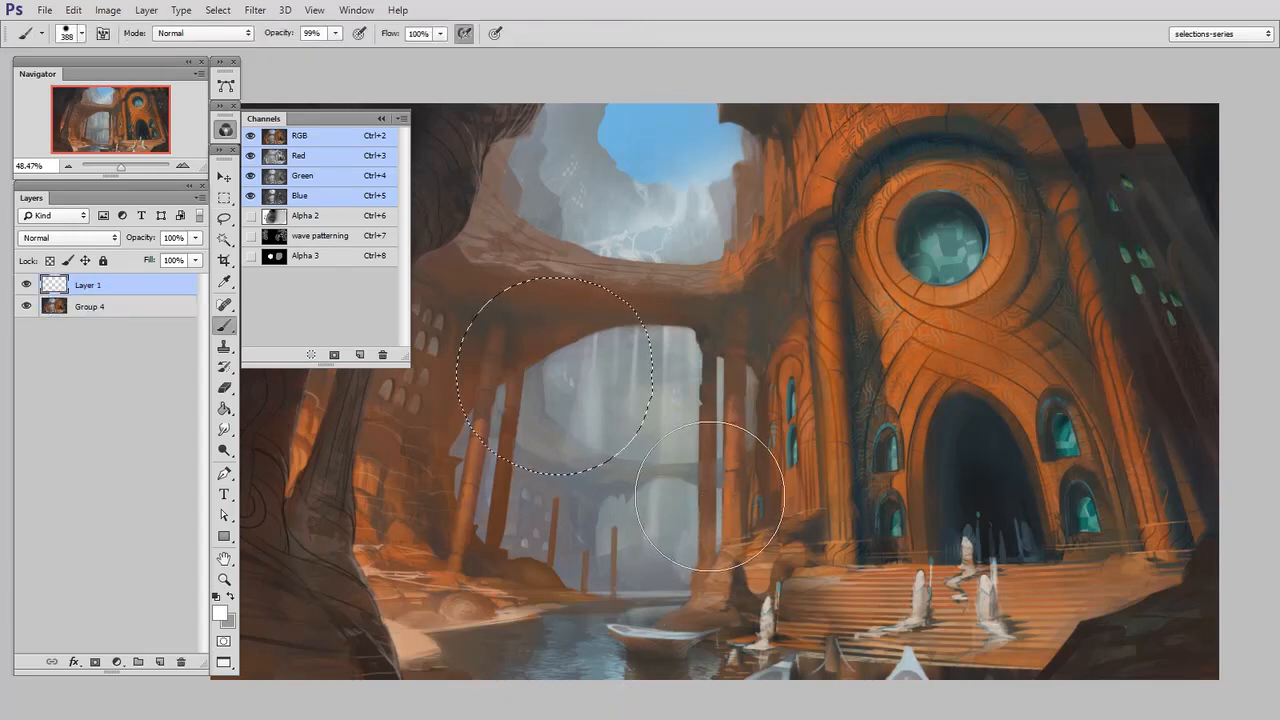
Fill the selection on the new layer with bright green #62ff4d and deselect
left_click(225, 410)
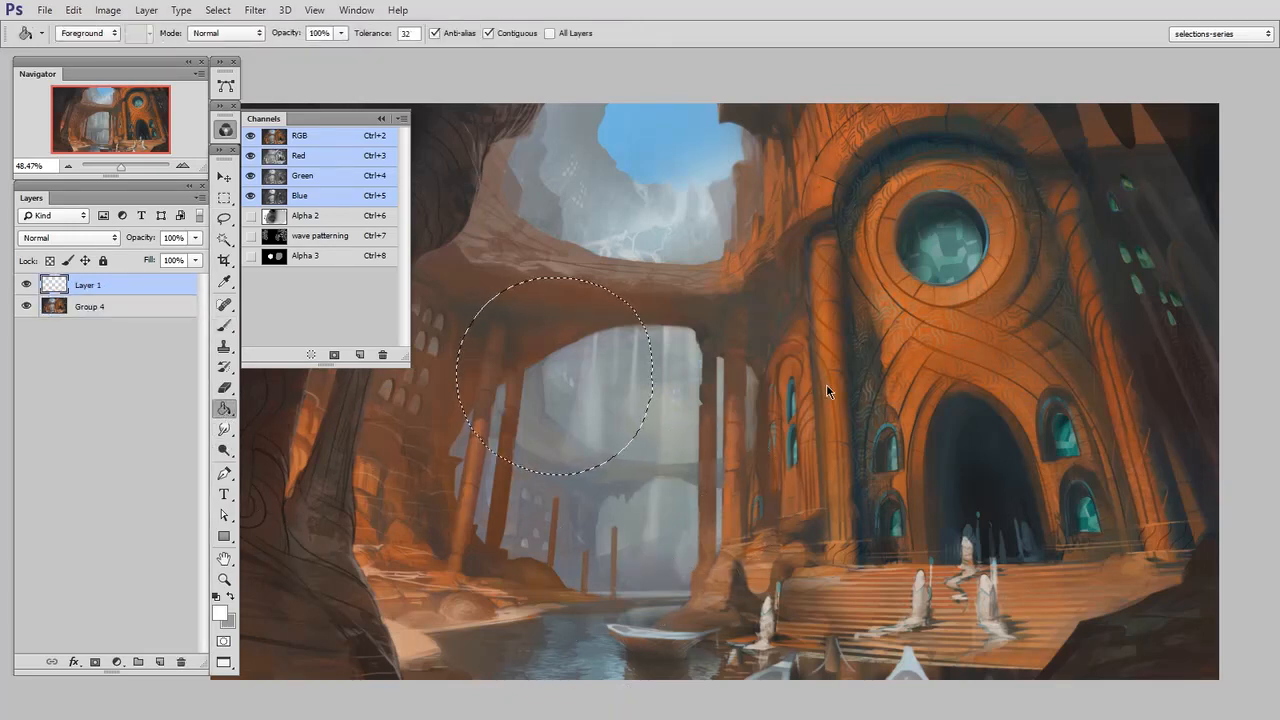
key("n")
left_click_drag(1055, 469, 1055, 478)
left_click(967, 341)
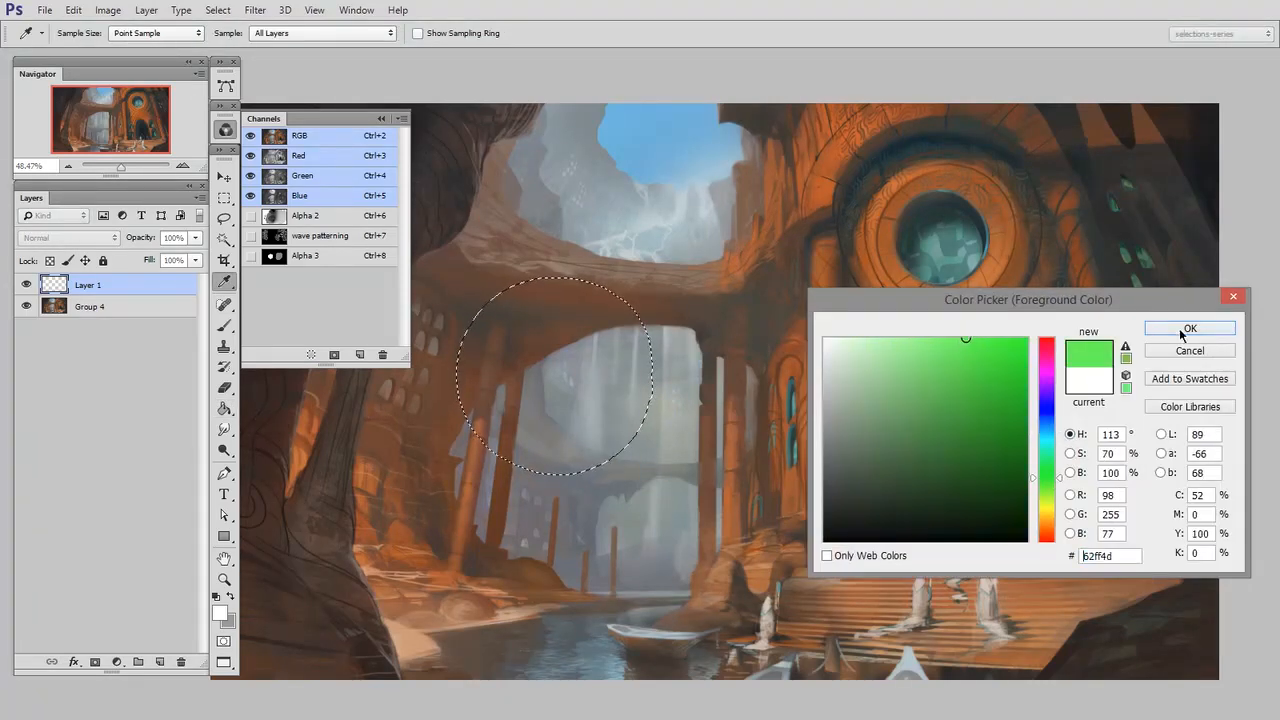
left_click(1186, 330)
left_click(862, 403)
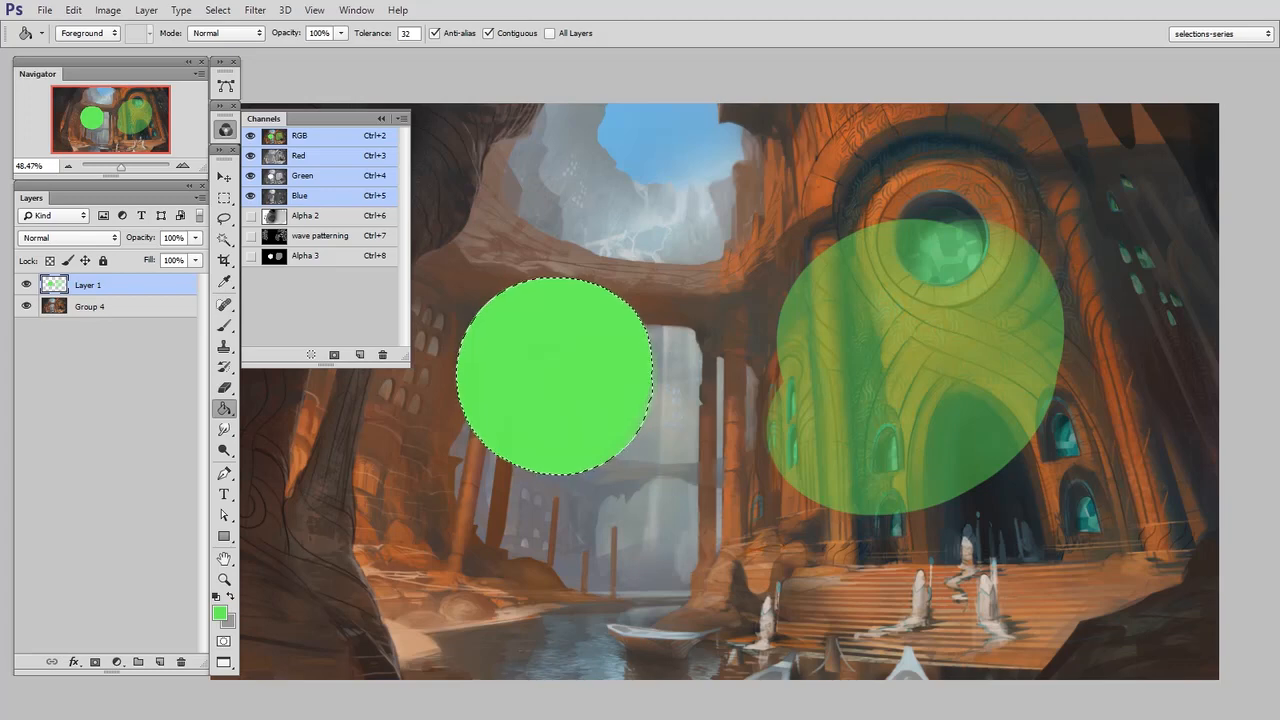
left_click(224, 198)
left_click(554, 616)
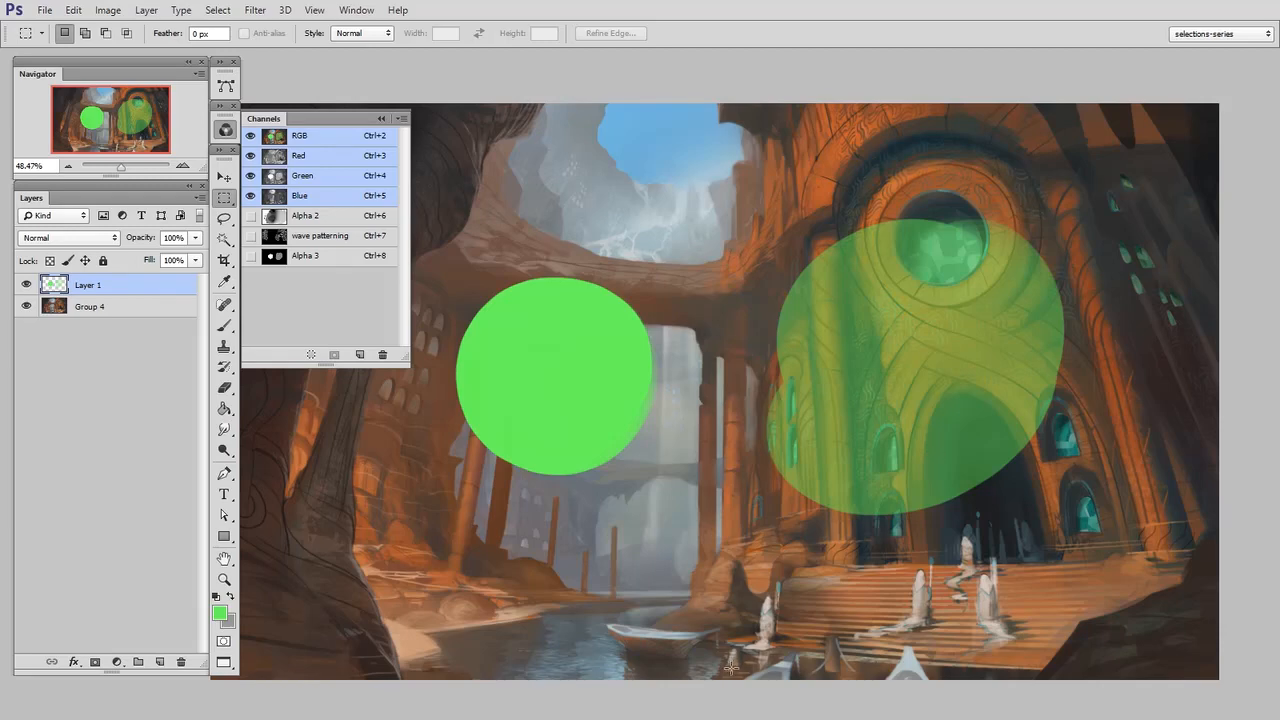
View the Alpha 3 channel on its own and return to the RGB composite
left_click(322, 260)
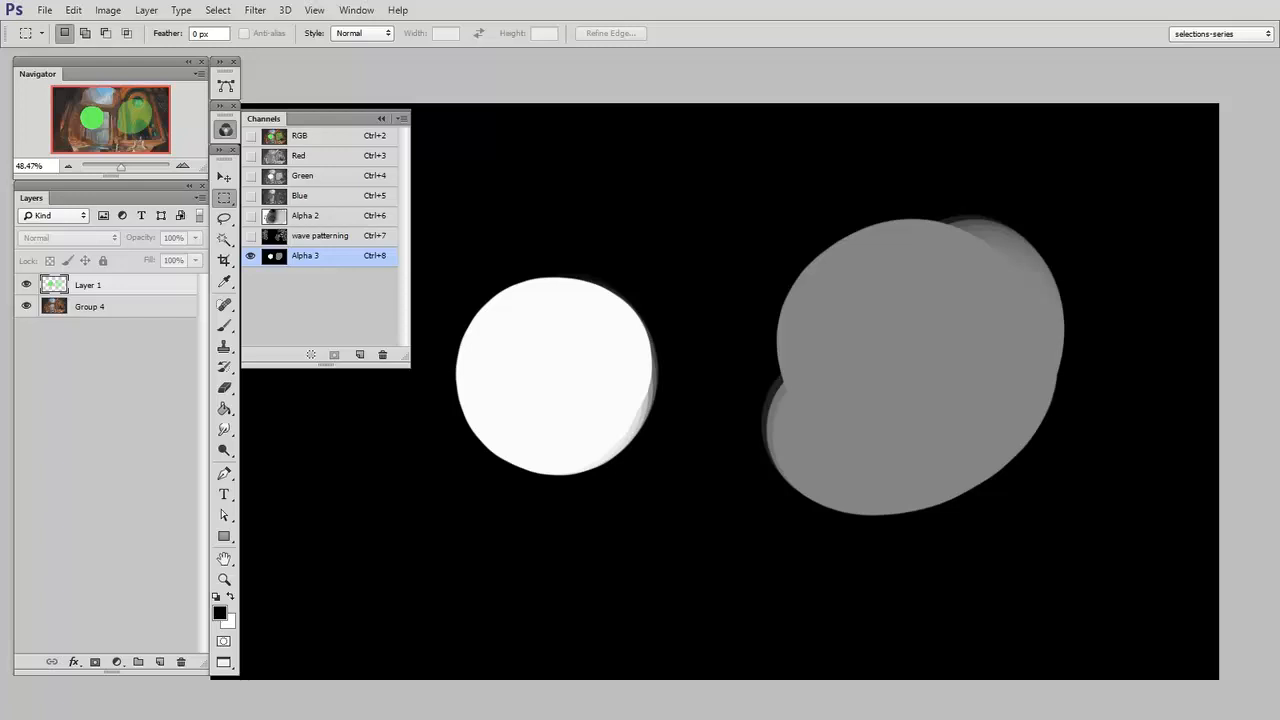
left_click(320, 137)
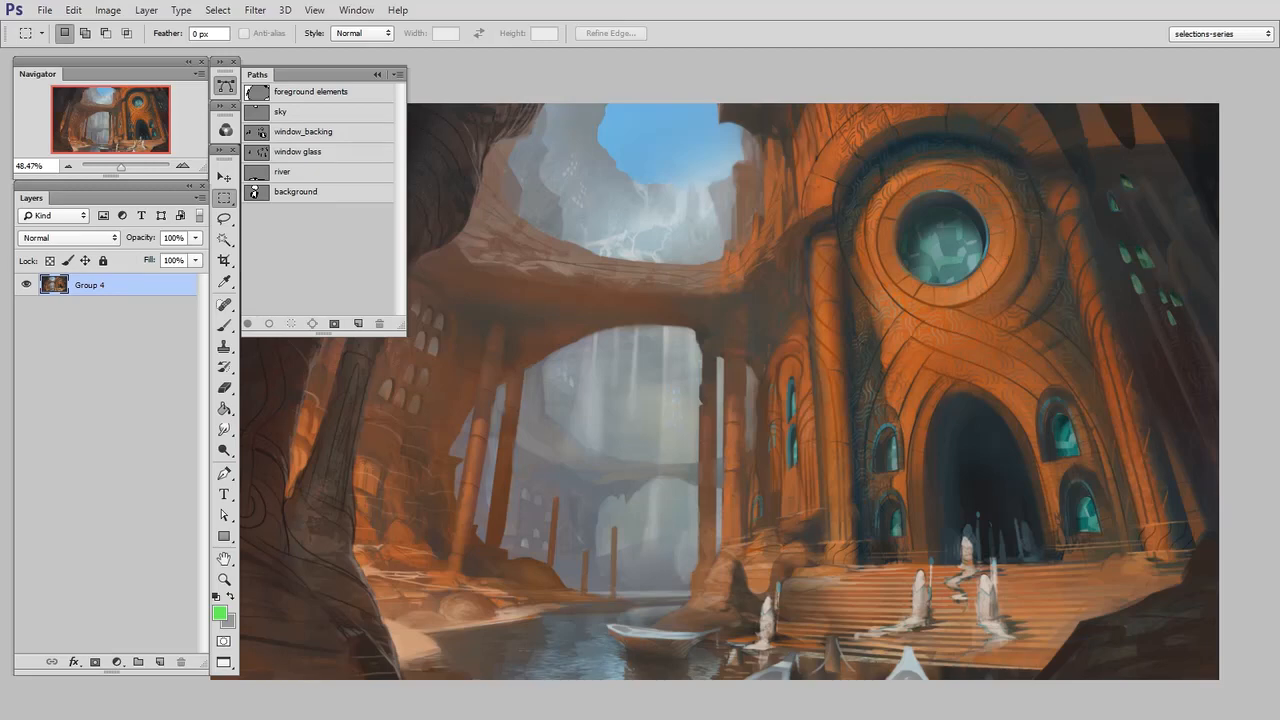
Create a layer group above Group 4 with a new layer inside it, and fill that layer with black
left_click(140, 663)
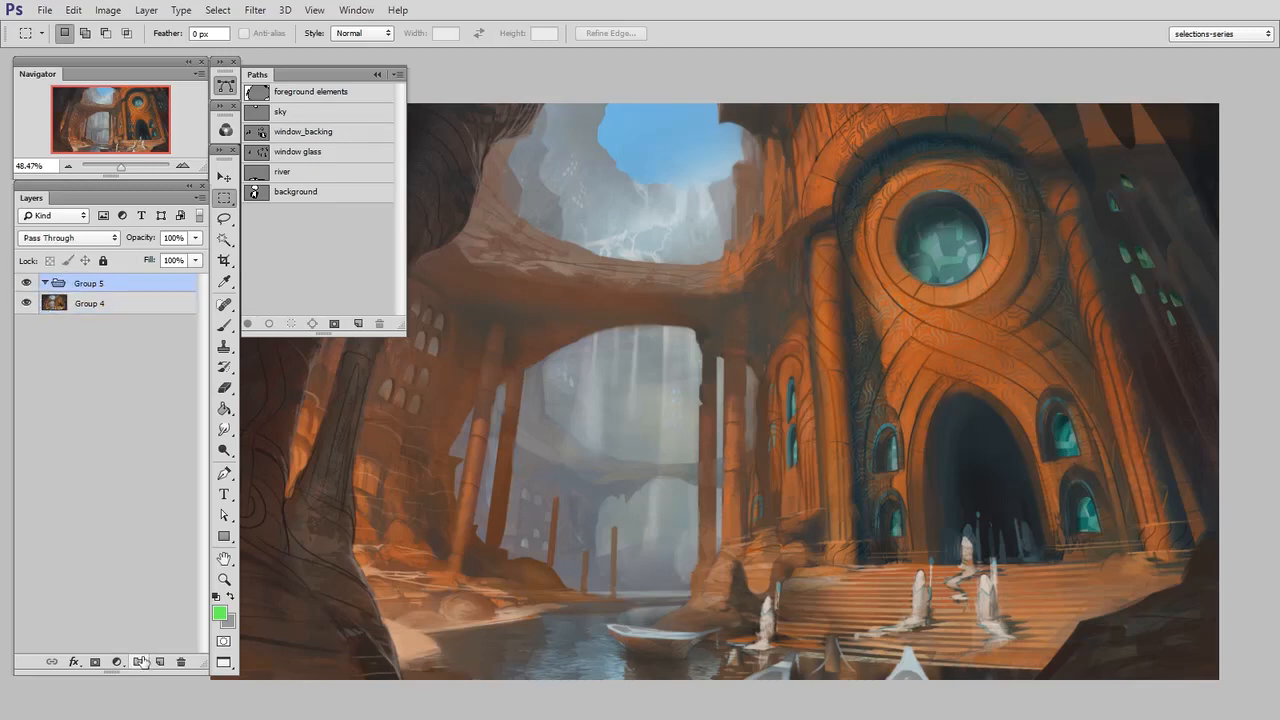
key("ctrl+shift+alt+n")
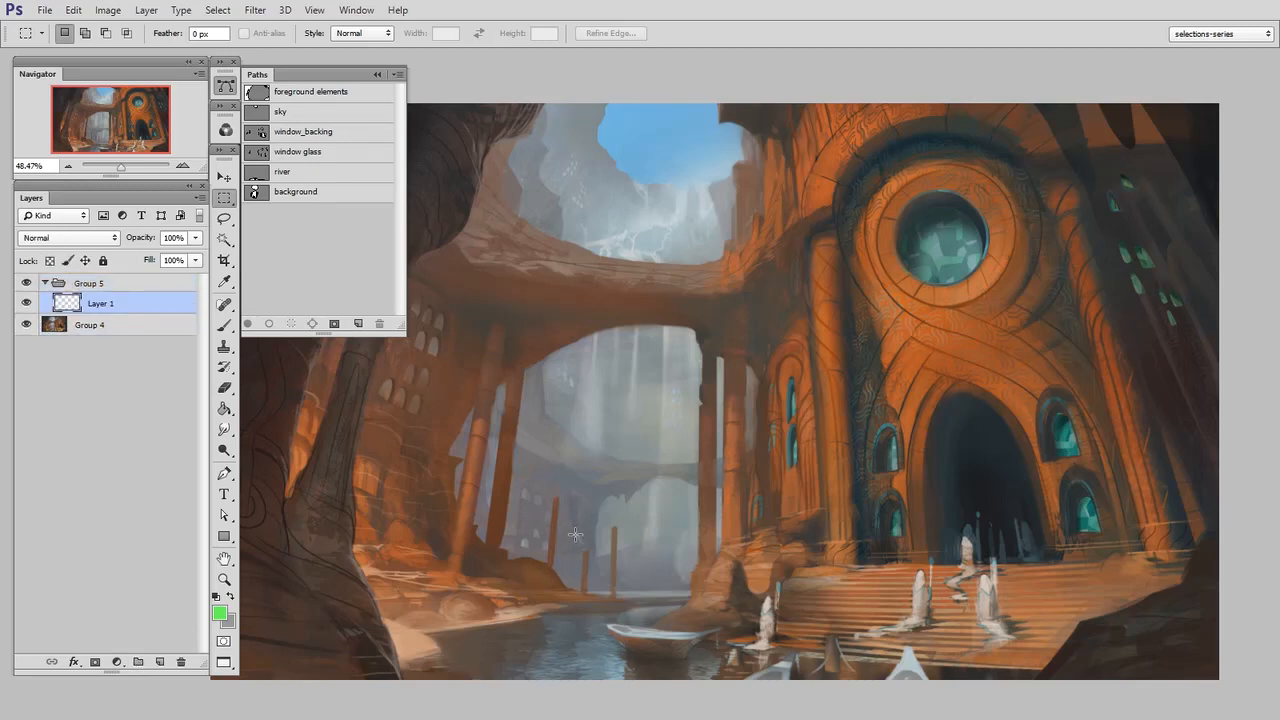
left_click(225, 409)
key("n")
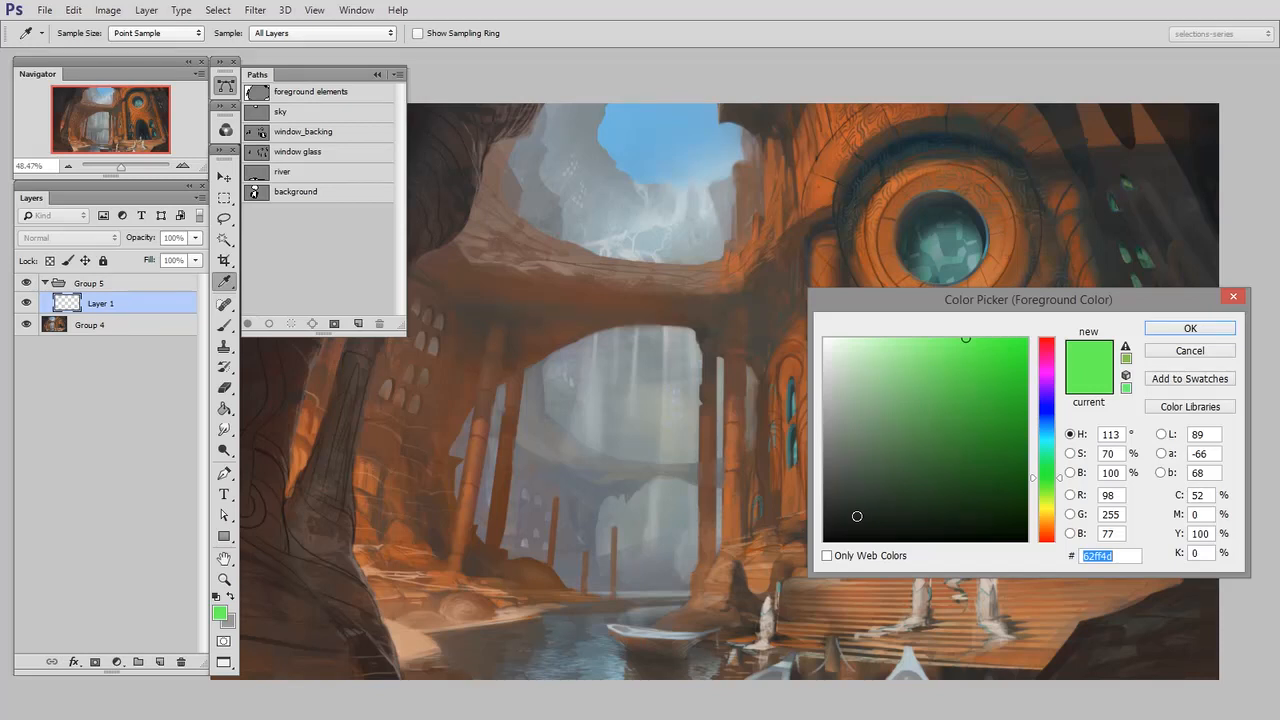
mouse_move(898, 529)
left_mouse_down()
mouse_move(866, 477)
mouse_move(880, 470)
left_mouse_up()
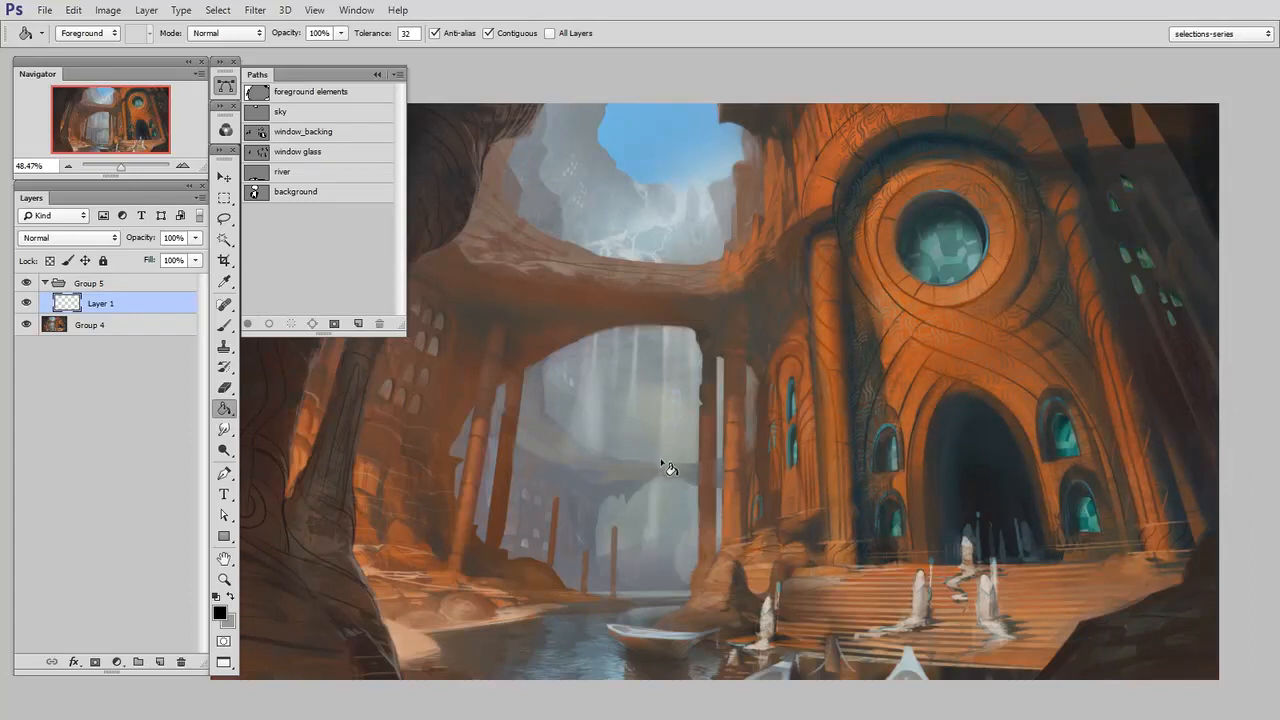
left_click(635, 471)
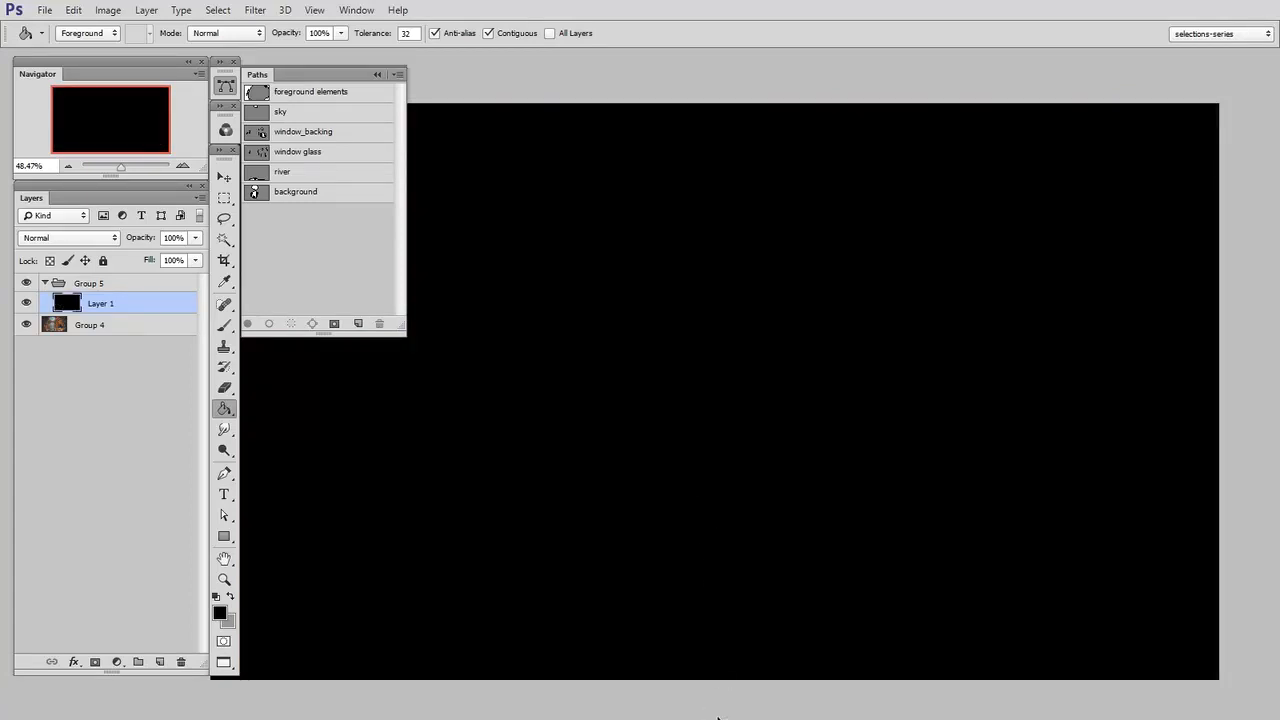
Load the foreground elements path as a selection, invert it and add a new layer above the black one
left_click(255, 93, "ctrl")
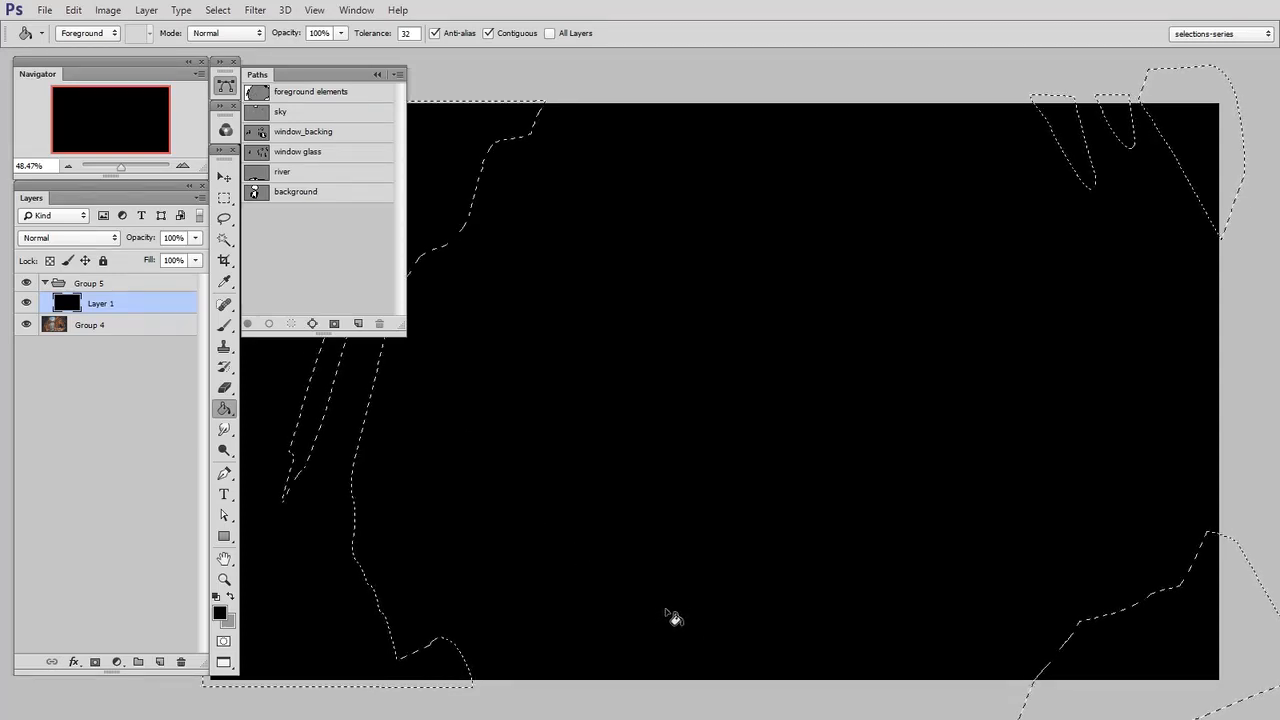
key("ctrl+shift+i")
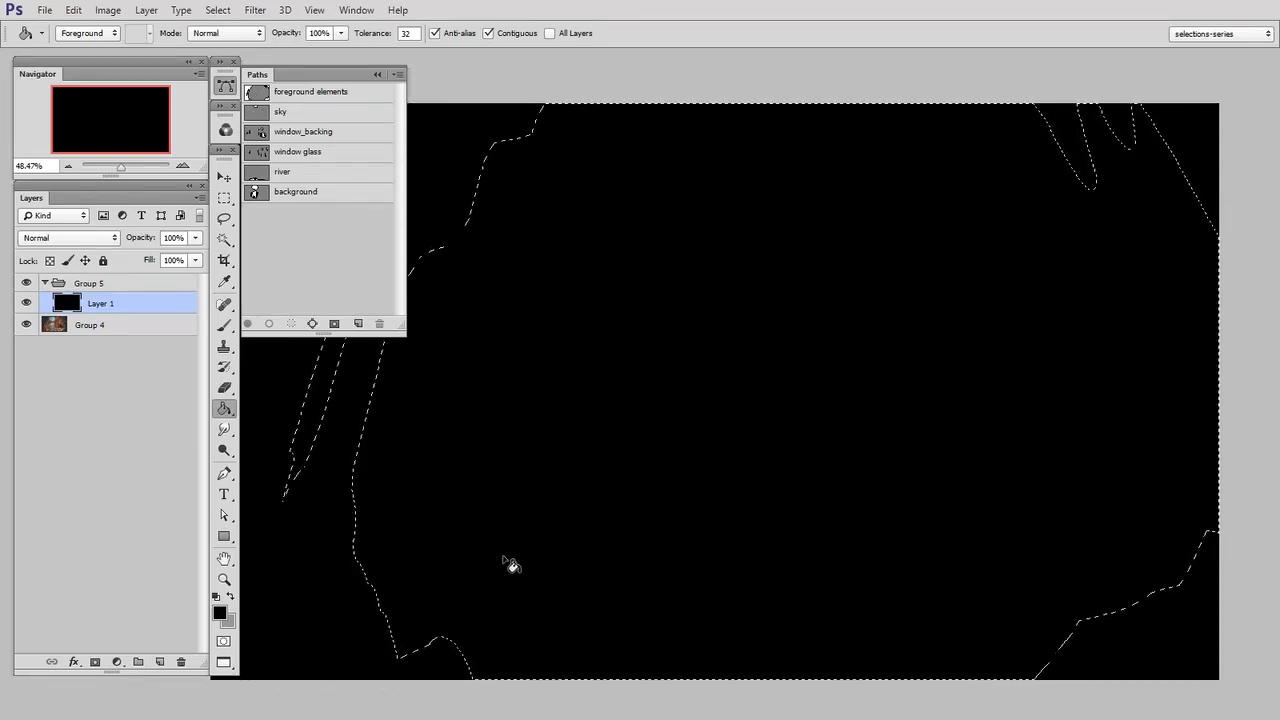
key("ctrl+alt+shift+n")
Fill the area outside the foreground elements with dark grey #474747 on the new layer and deselect
left_click(220, 613)
mouse_move(834, 488)
left_mouse_down()
mouse_move(814, 496)
mouse_move(820, 485)
left_mouse_up()
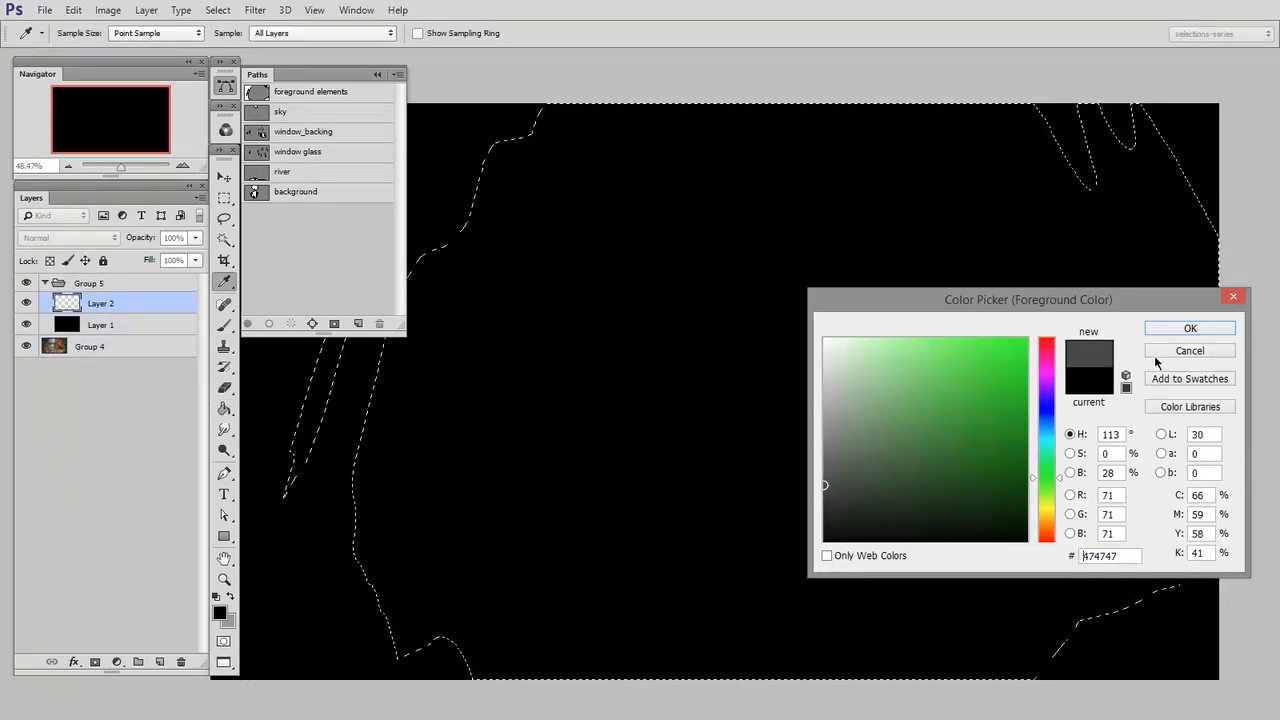
key("g")
left_click(1190, 328)
left_click(814, 400)
left_click(224, 197)
key("ctrl+d")
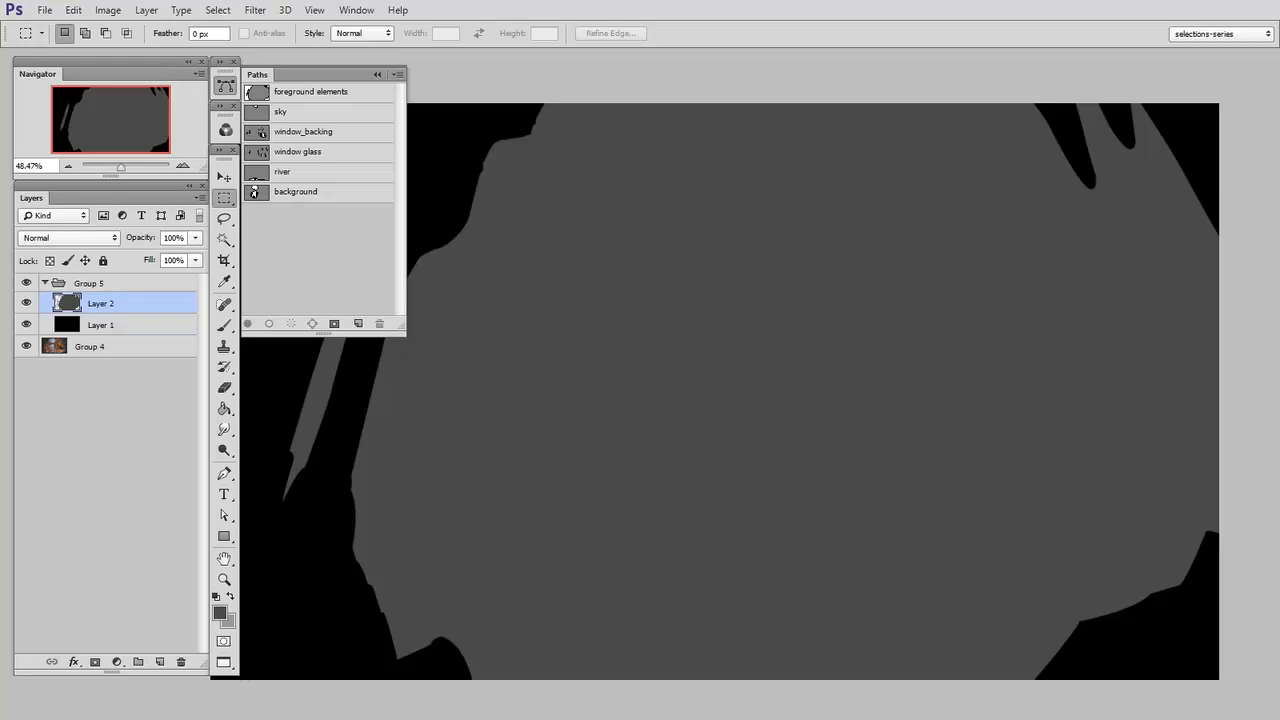
Load the background path as a selection and add a new layer, placed directly beneath the dark grey layer
left_click(256, 196, "ctrl")
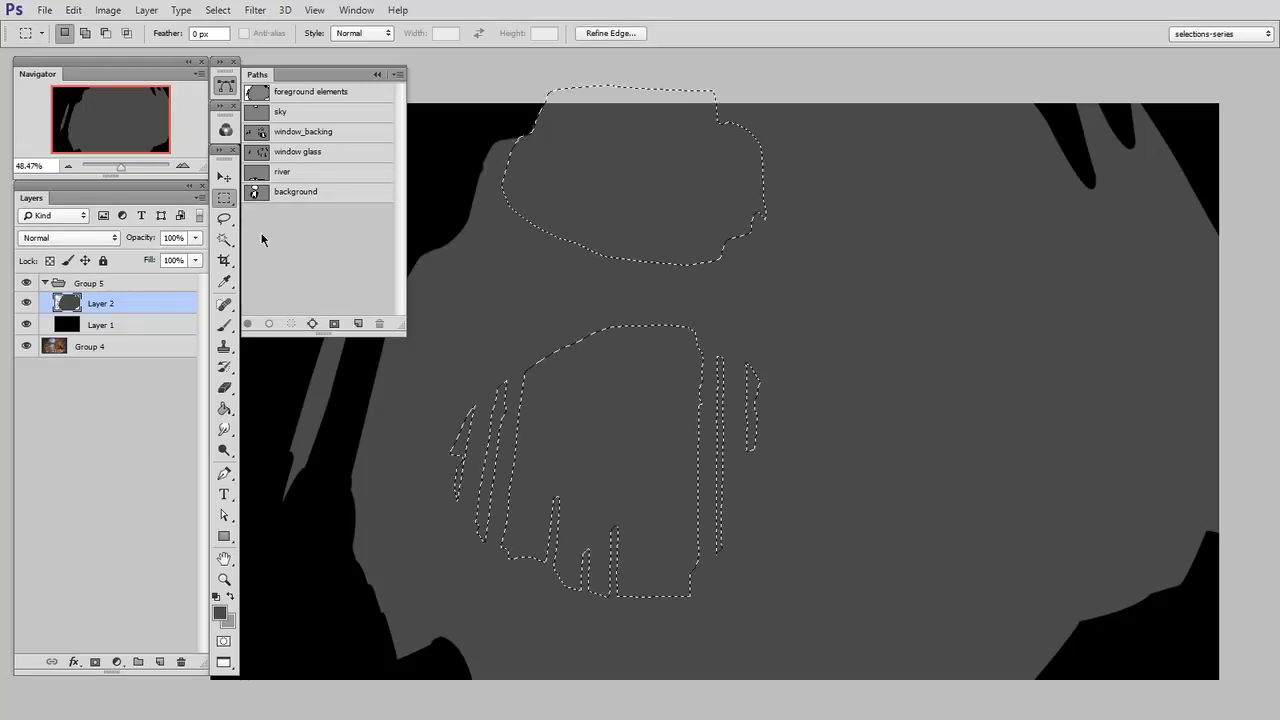
key("ctrl+shift+alt+n")
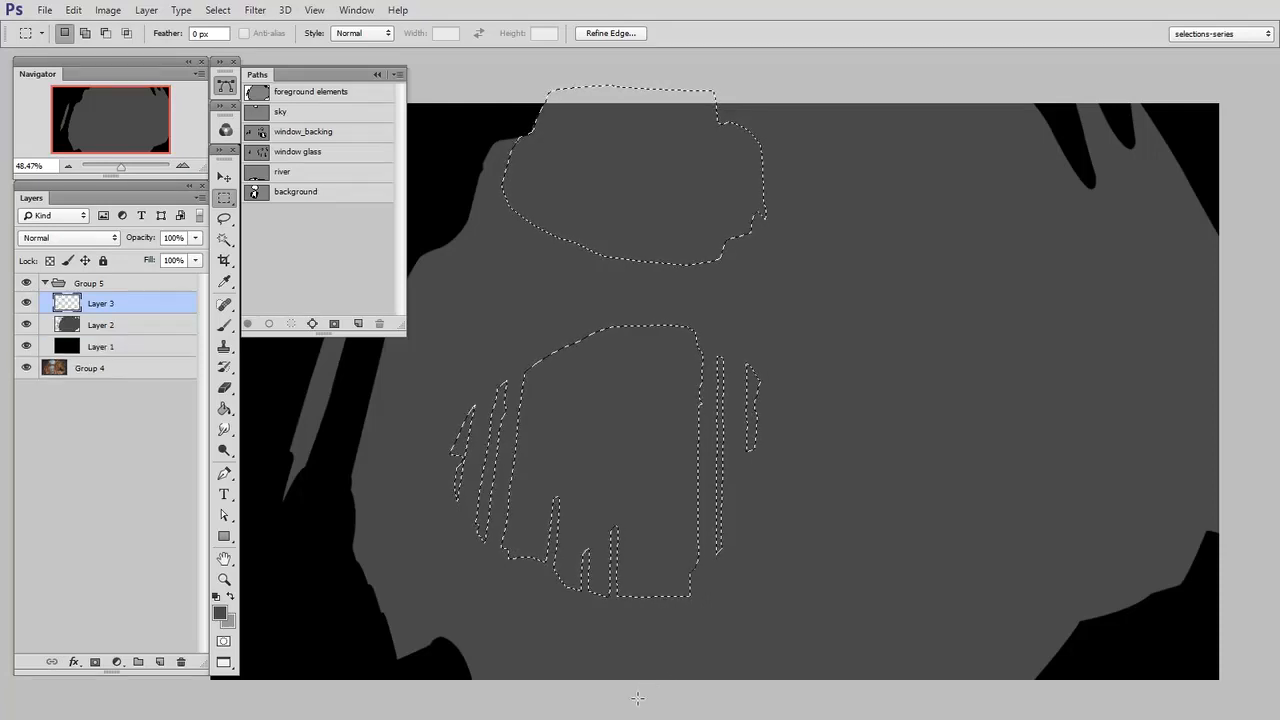
left_click_drag(134, 303, 133, 357)
Fill the background selection with light grey #b7b7b7, move its layer above the dark grey layer and deselect
key("n")
left_click_drag(840, 475, 818, 408)
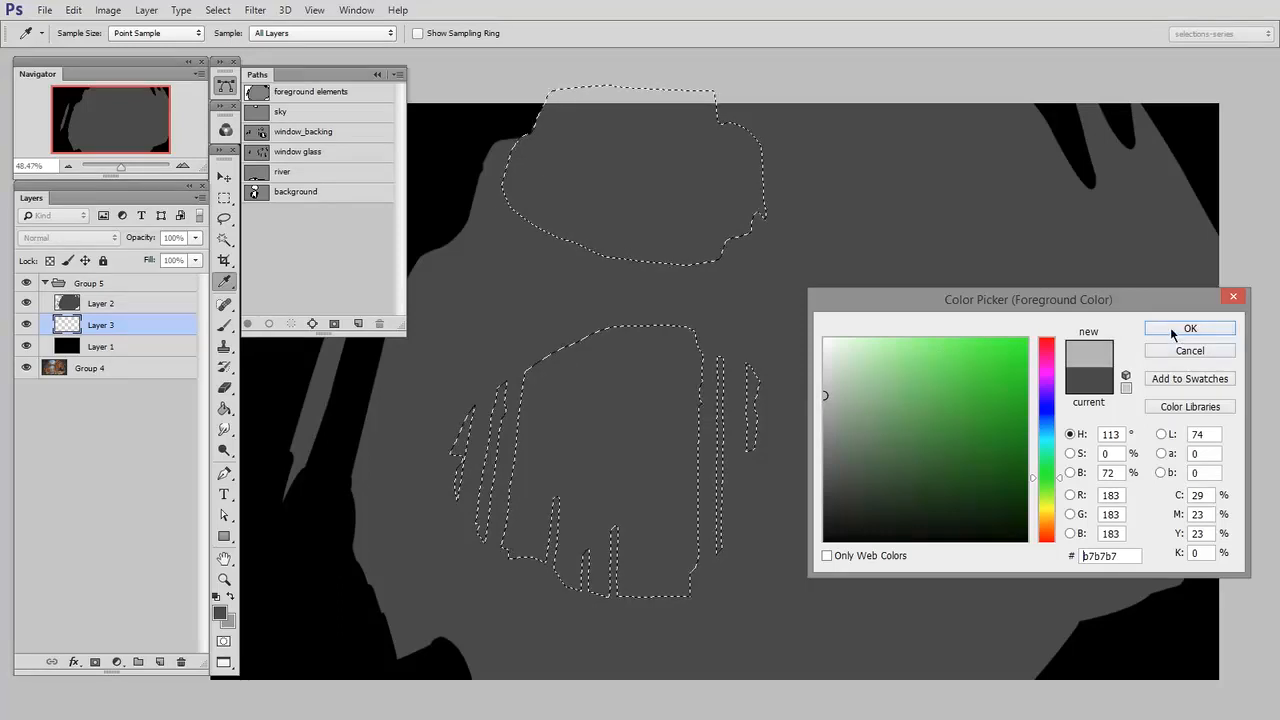
left_click(1190, 328)
key("g")
left_click_drag(122, 327, 126, 299)
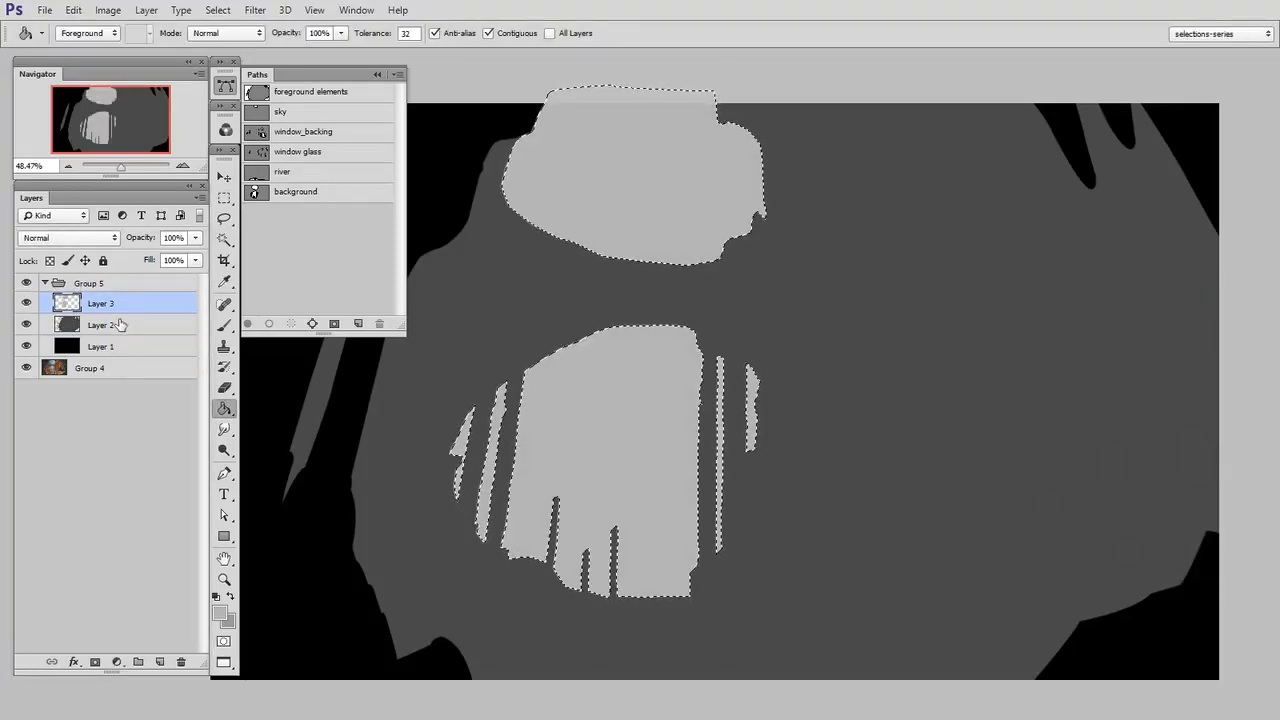
key("m")
key("ctrl+d")
Load the sky path as a selection, paint it black on a new top layer and deselect
left_click(255, 113, "ctrl")
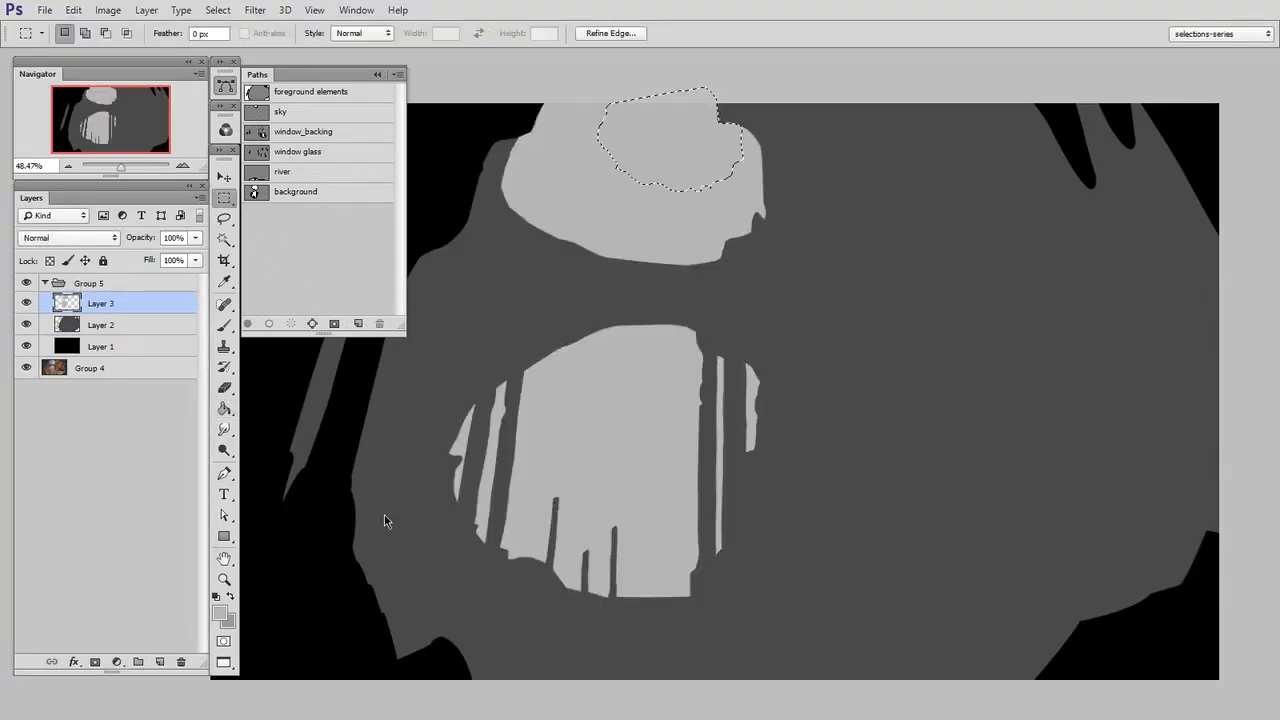
key("ctrl+shift+alt+n")
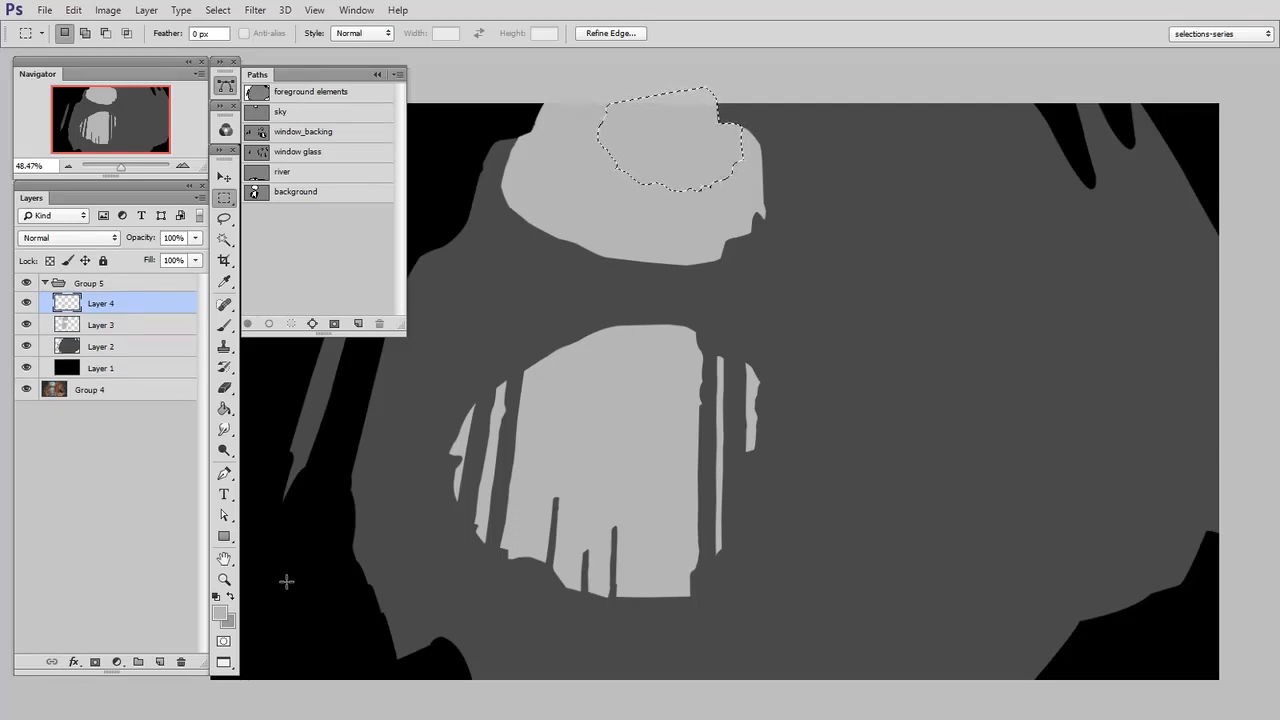
key("b")
left_click(1080, 654, "alt")
mouse_move(660, 145)
left_mouse_down()
mouse_move(742, 174)
mouse_move(677, 226)
mouse_move(645, 172)
left_mouse_up()
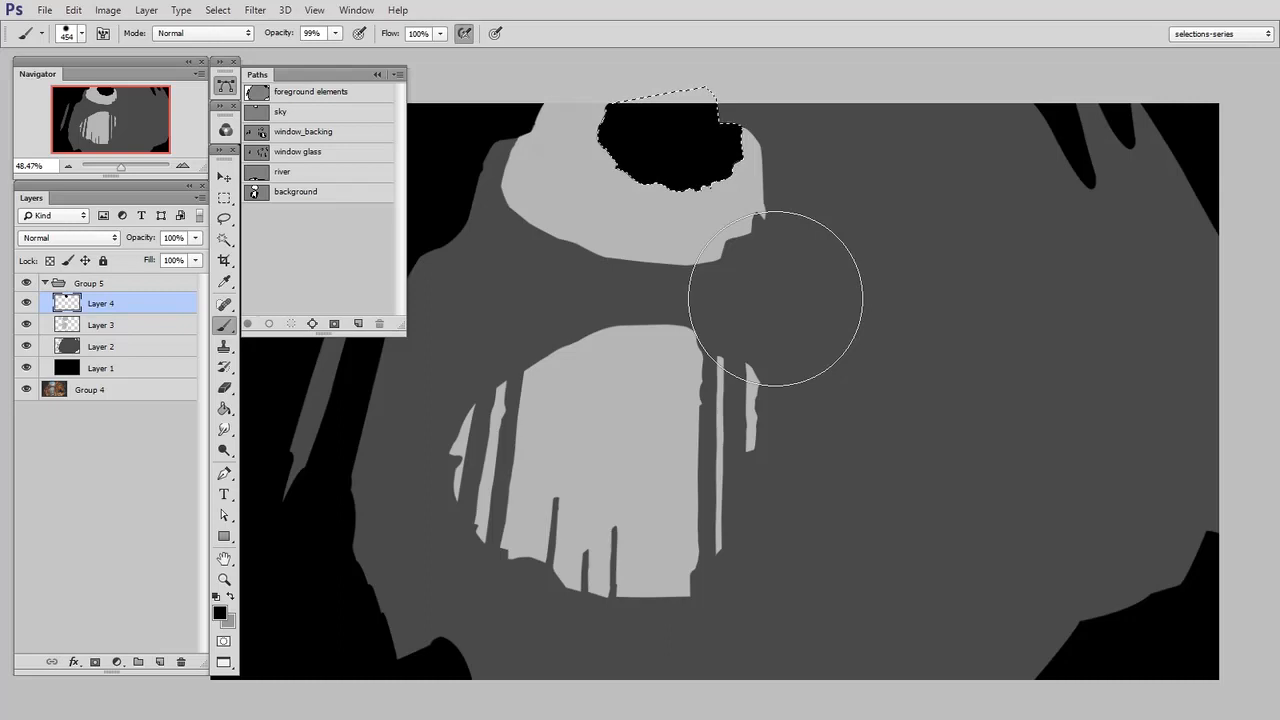
key("ctrl+d")
key("m")
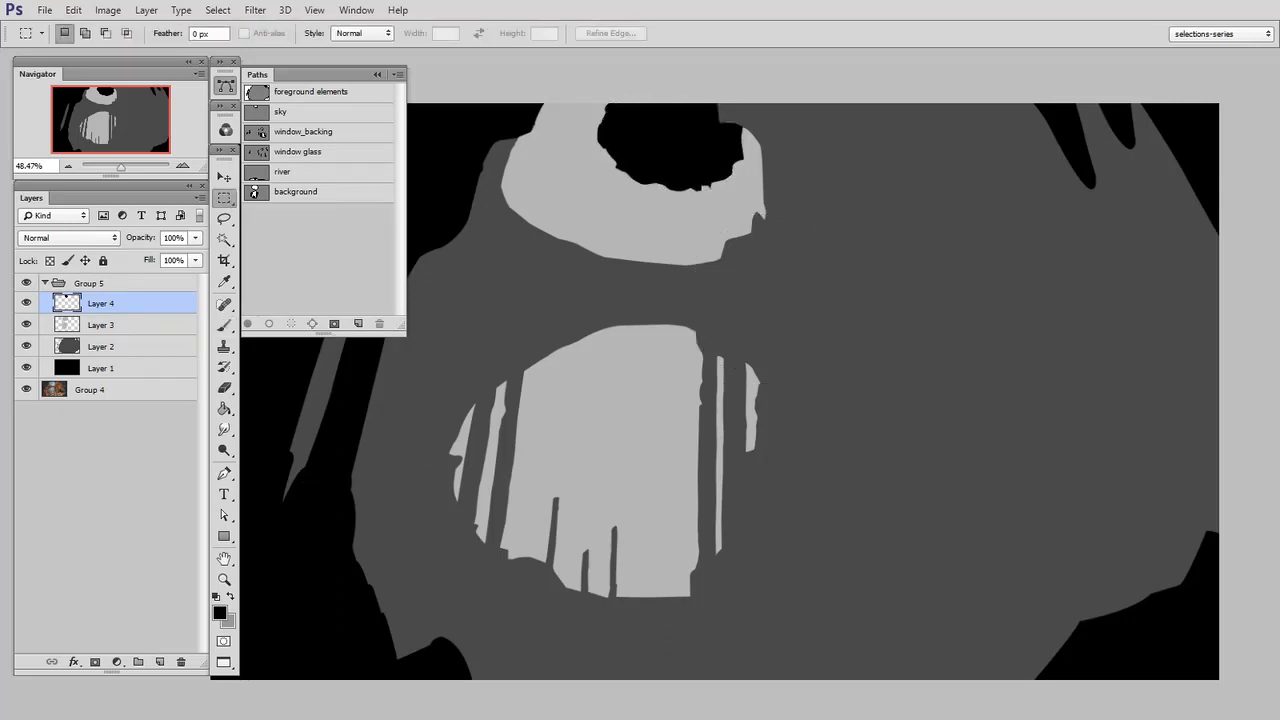
Copy the merged greyscale mask from the whole canvas, and collapse and hide Group 5
key("ctrl+a")
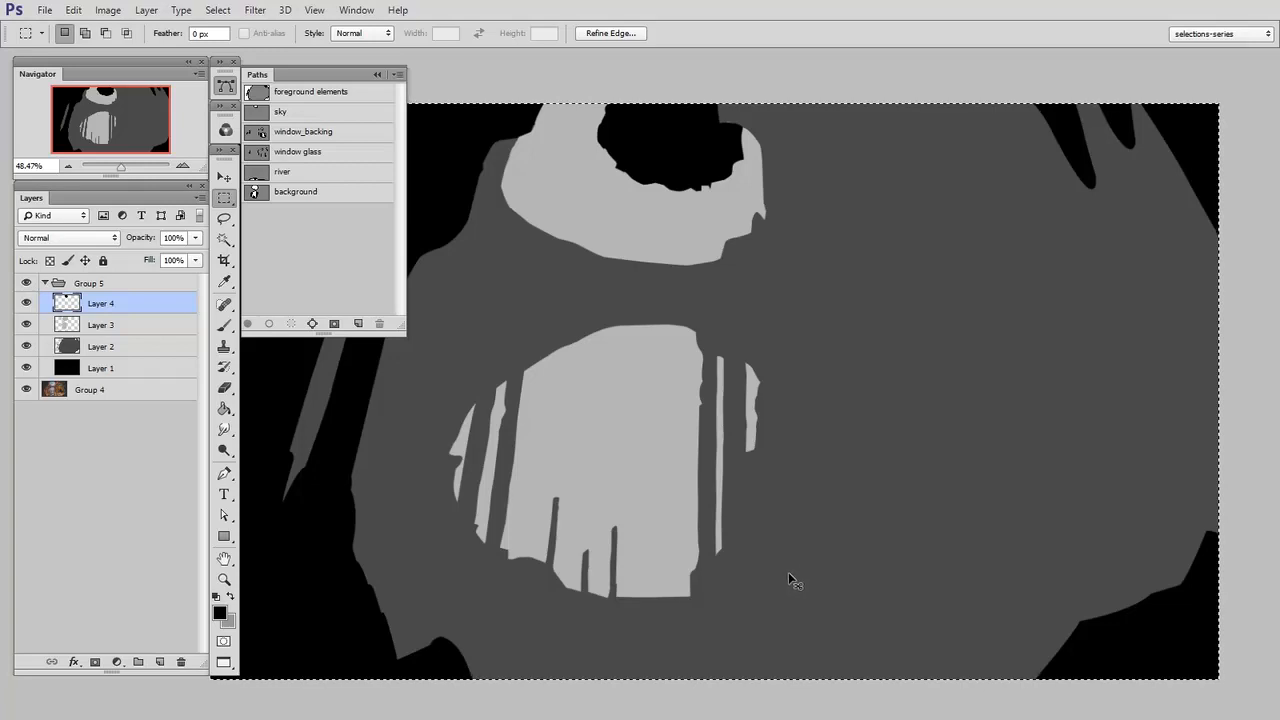
left_click(42, 283)
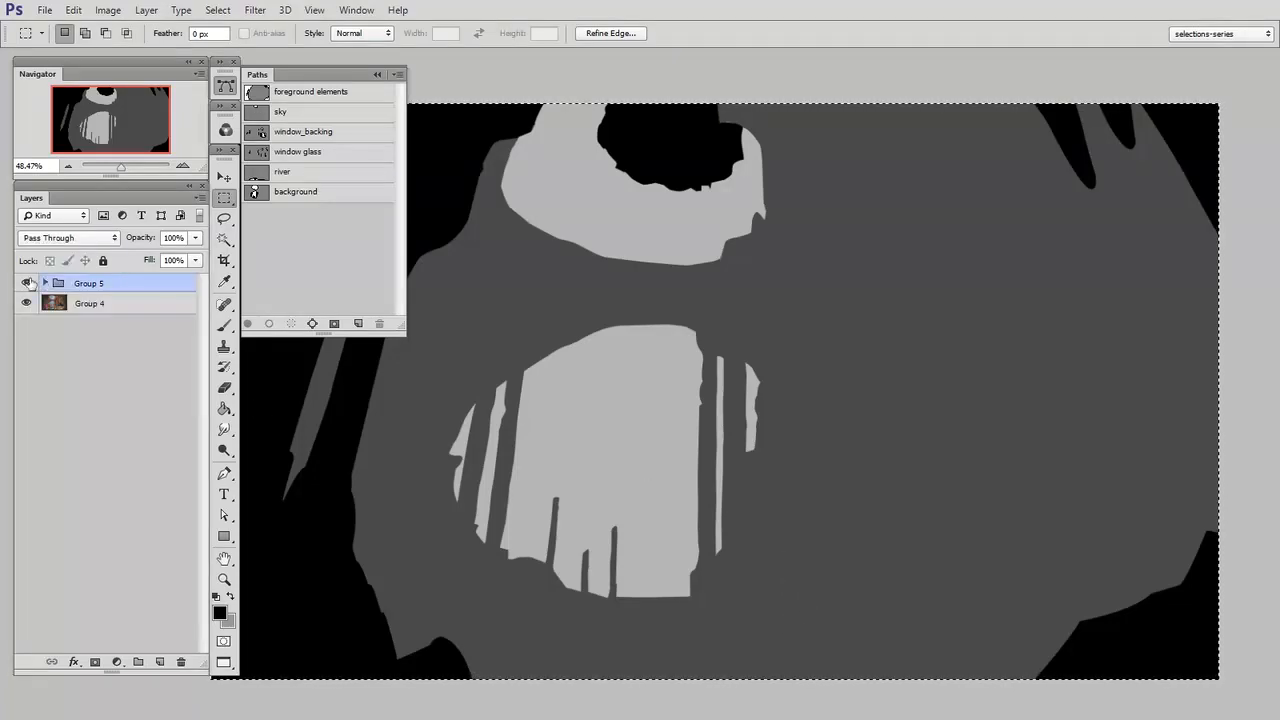
left_click(26, 283)
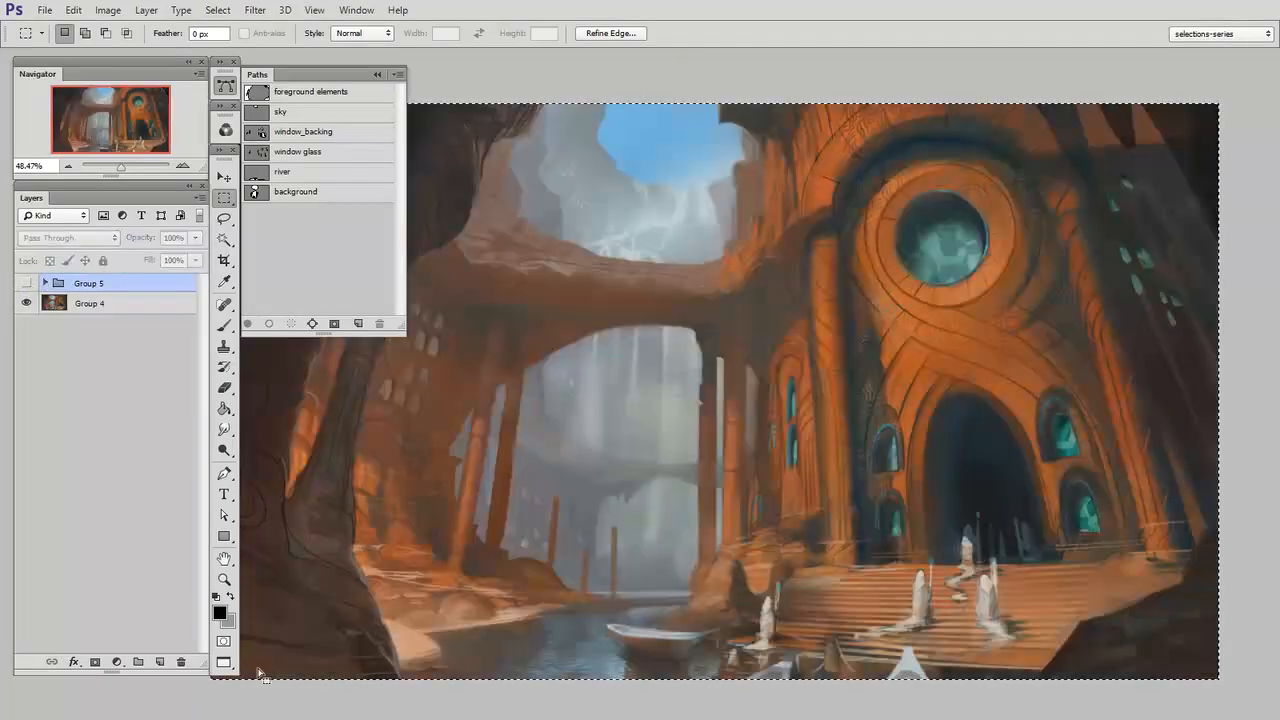
Create a new alpha channel, paste the copied greyscale mask into it and deselect
left_click(226, 130)
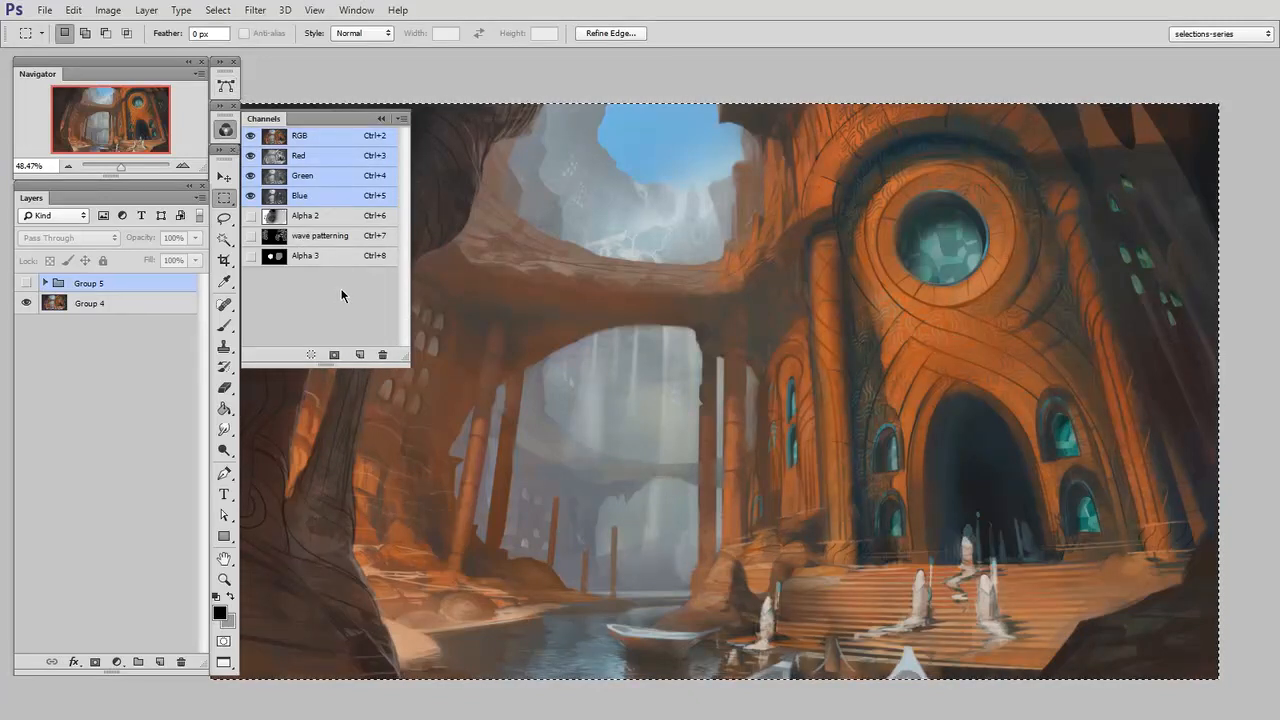
left_click(360, 354)
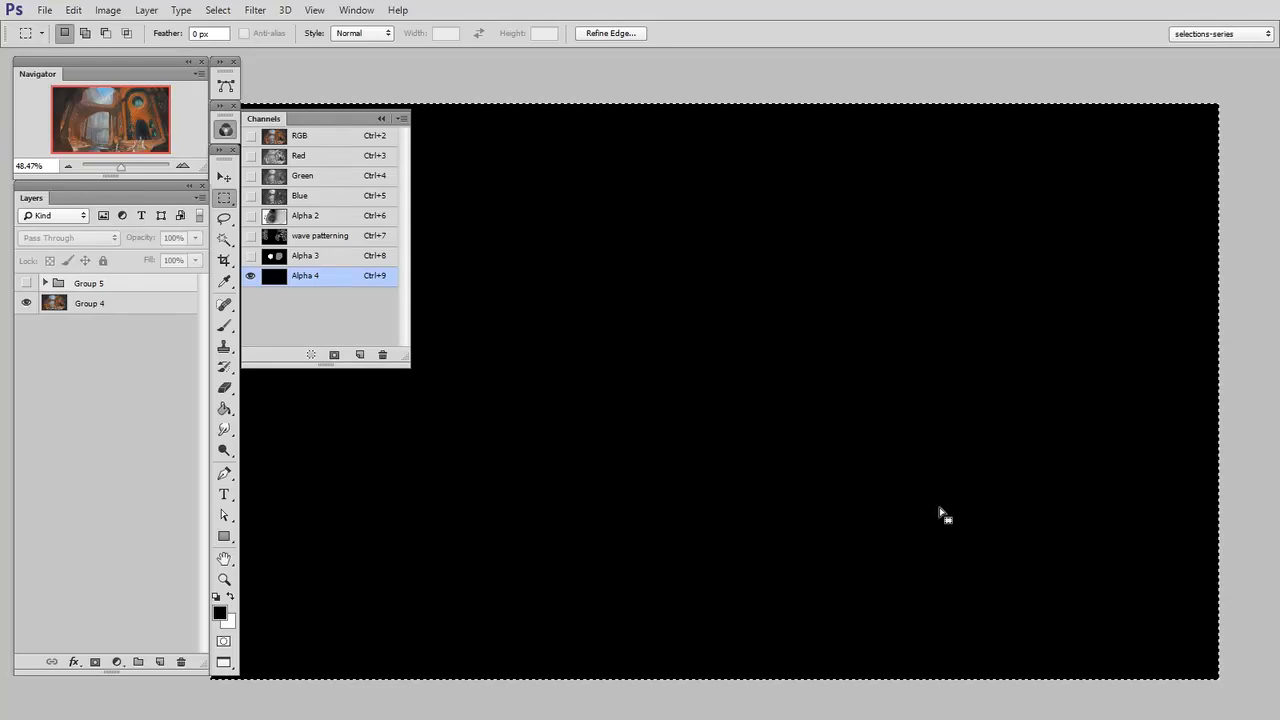
key("ctrl+v")
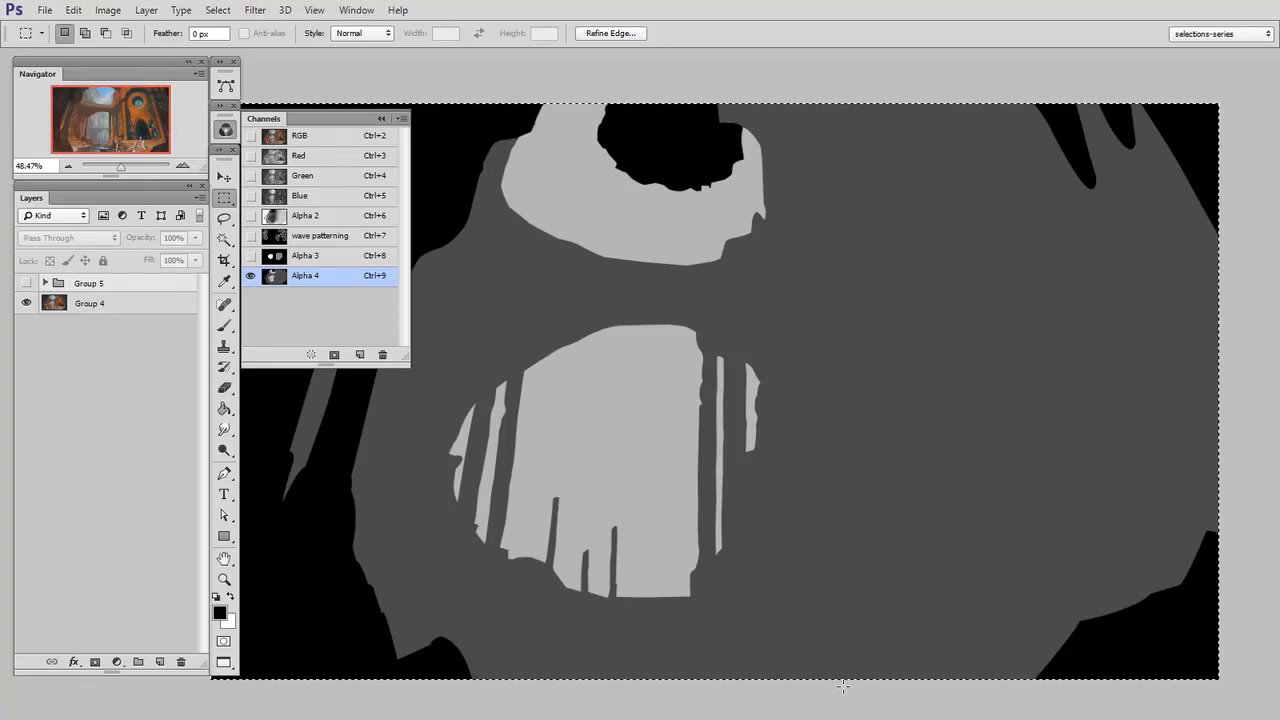
key("ctrl+d")
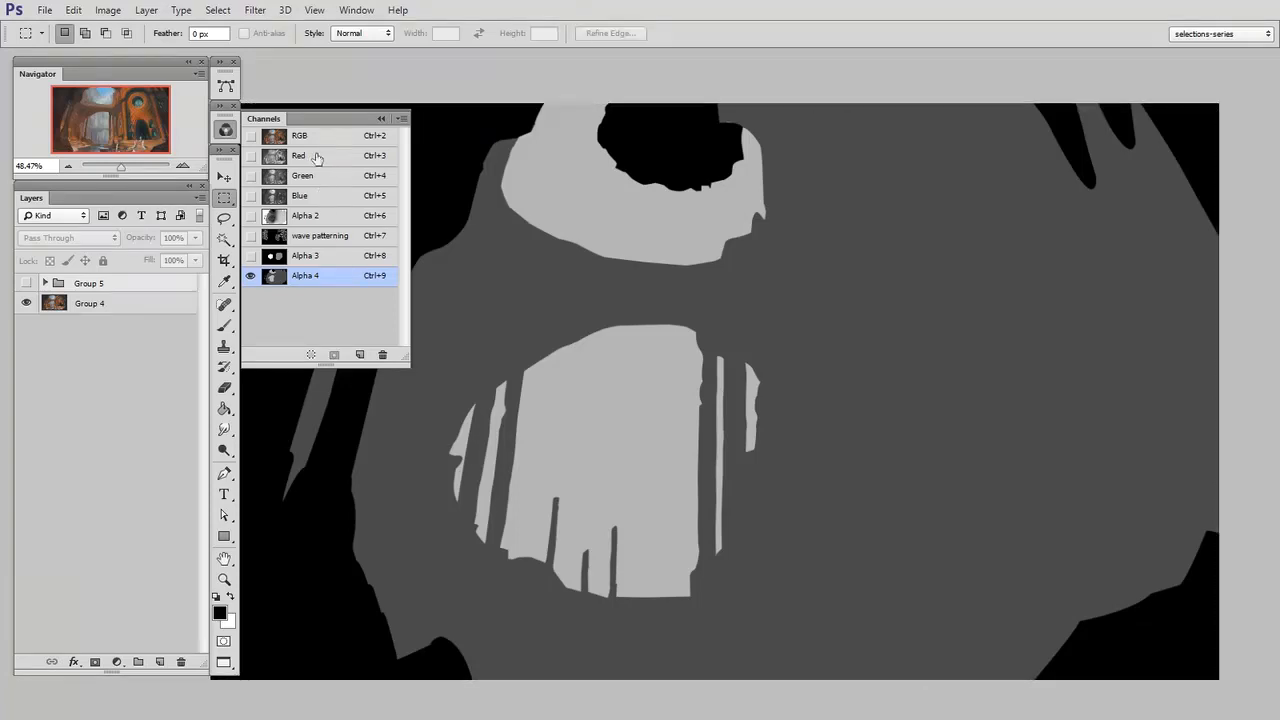
Add a new layer above Group 4 in the full-colour image and fill it with teal blue
left_click(316, 137)
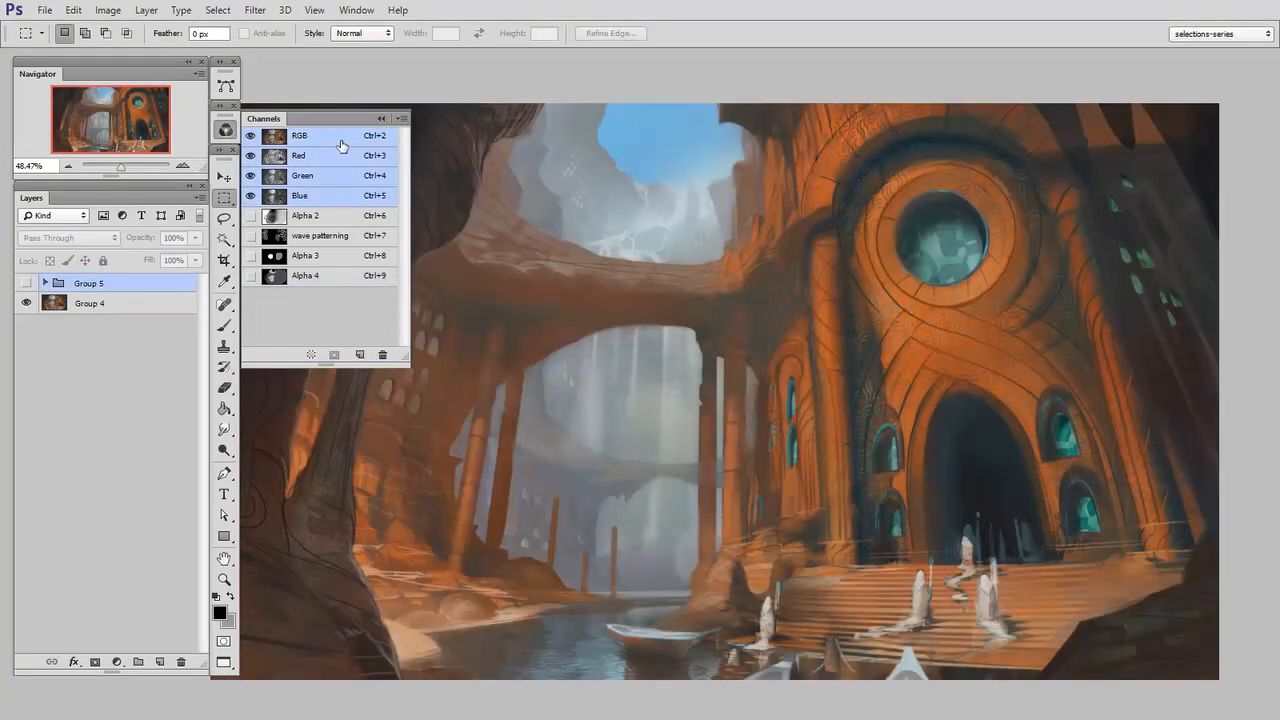
left_click(157, 304)
key("ctrl+shift+alt+n")
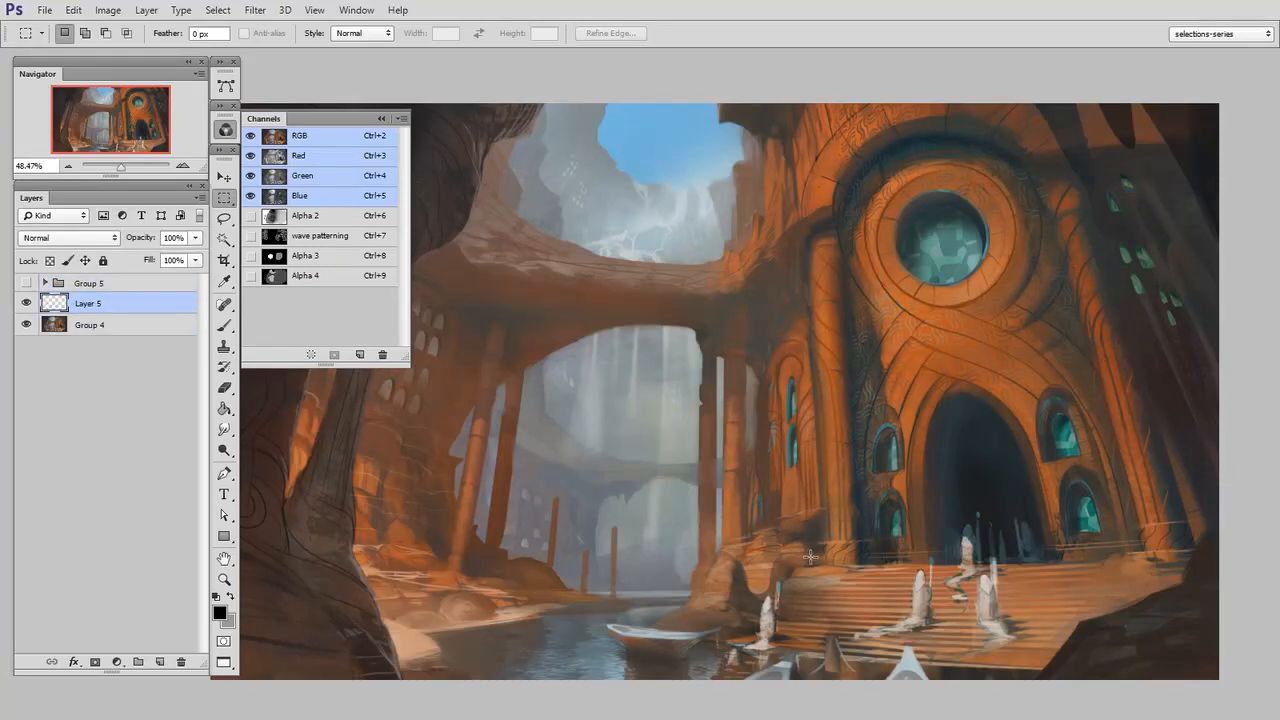
left_click(223, 408)
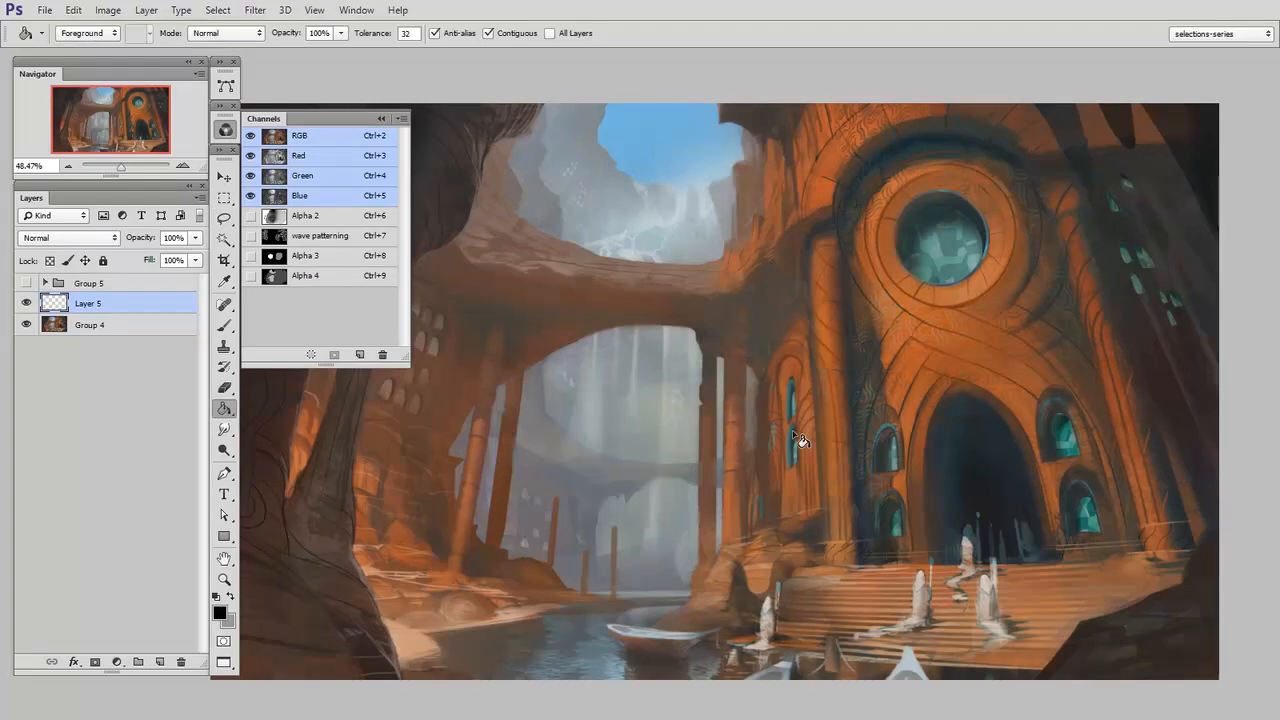
key("n")
left_click_drag(1046, 445, 1046, 436)
mouse_move(968, 374)
left_mouse_down()
mouse_move(980, 359)
mouse_move(950, 388)
left_mouse_up()
left_click(1168, 330)
left_click(612, 400)
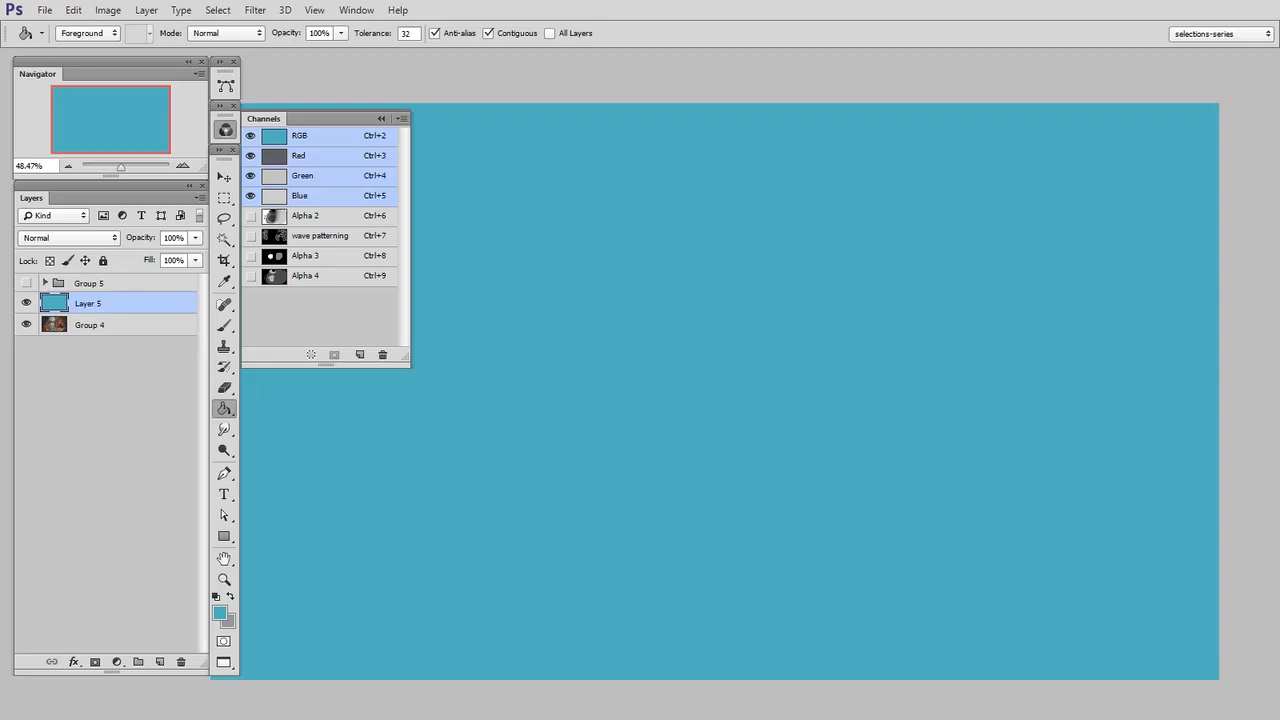
Mask the teal layer with the Alpha 4 selection, try it at 56% opacity and restore 100%
left_click(274, 277, "ctrl")
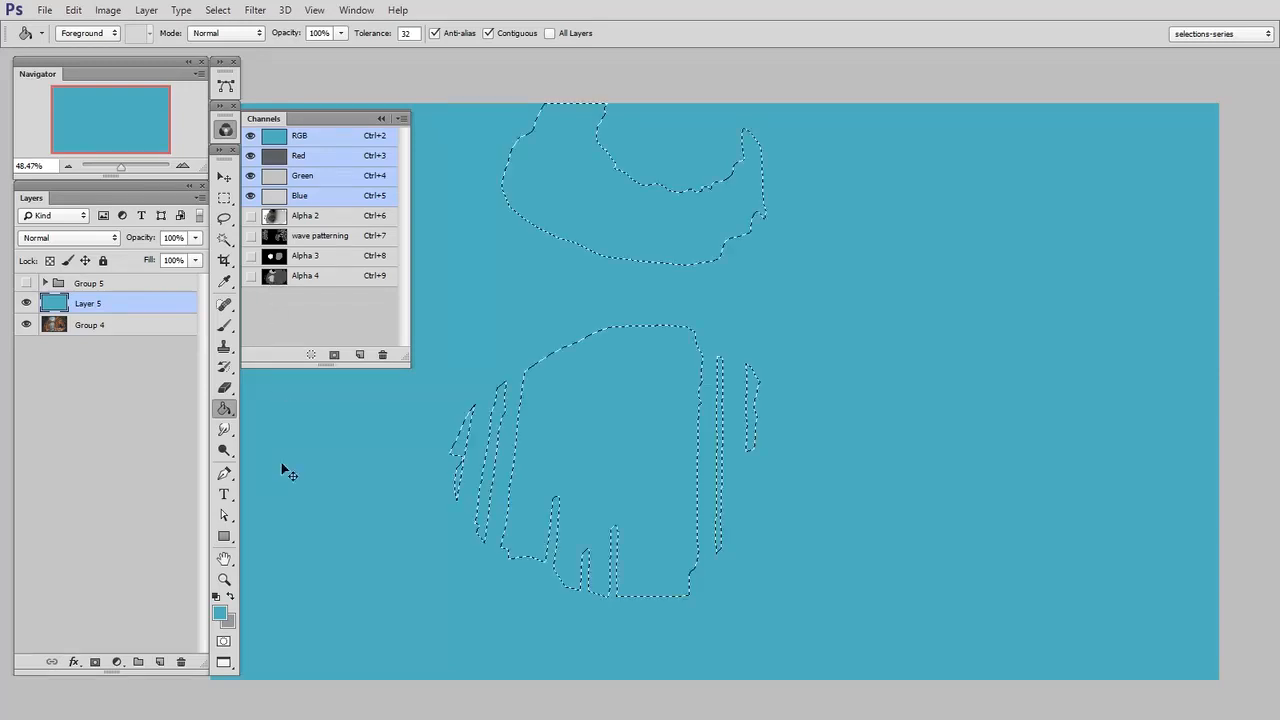
left_click(95, 662)
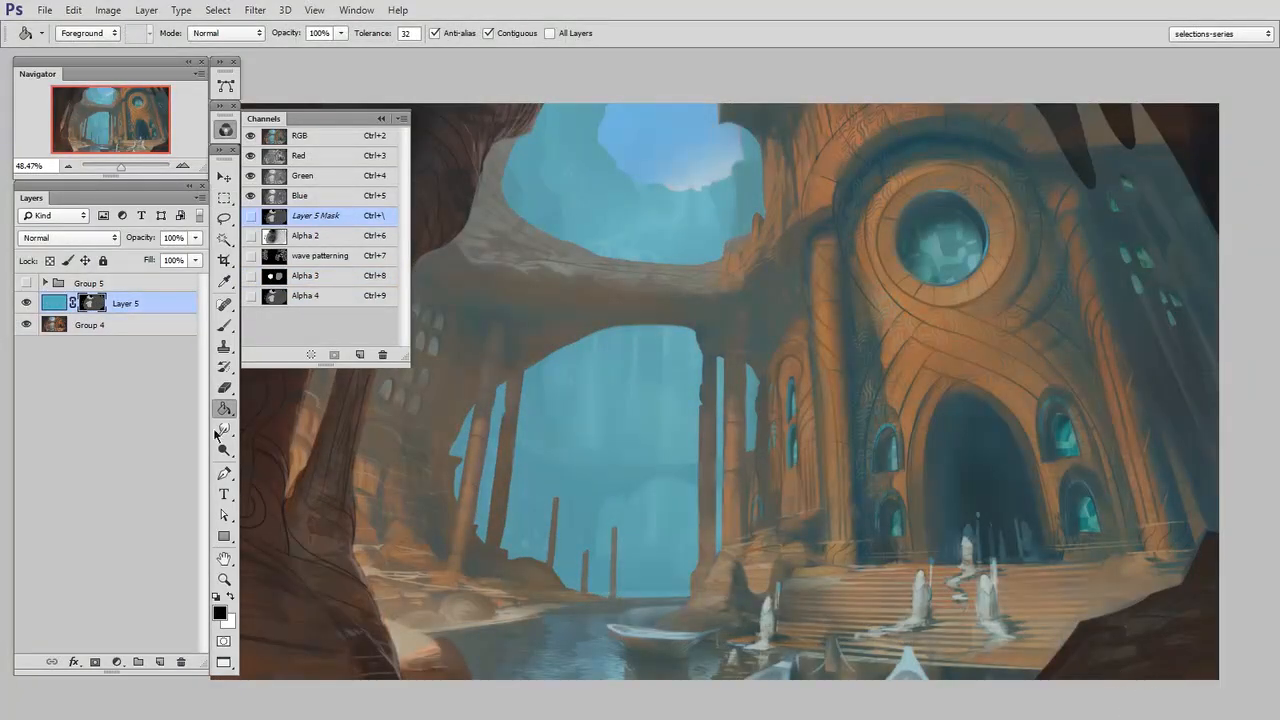
left_click(55, 303)
left_click(195, 237)
mouse_move(160, 262)
left_mouse_down()
mouse_move(134, 262)
mouse_move(160, 262)
left_mouse_up()
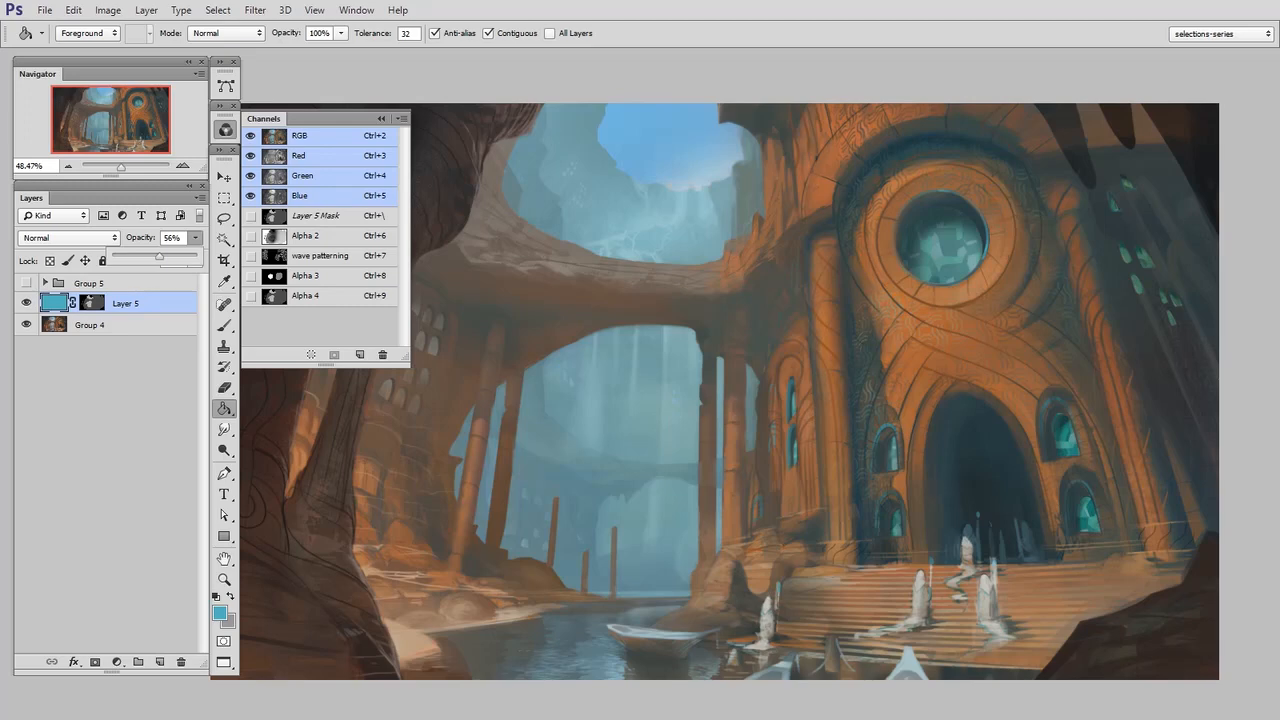
left_click_drag(162, 260, 200, 260)
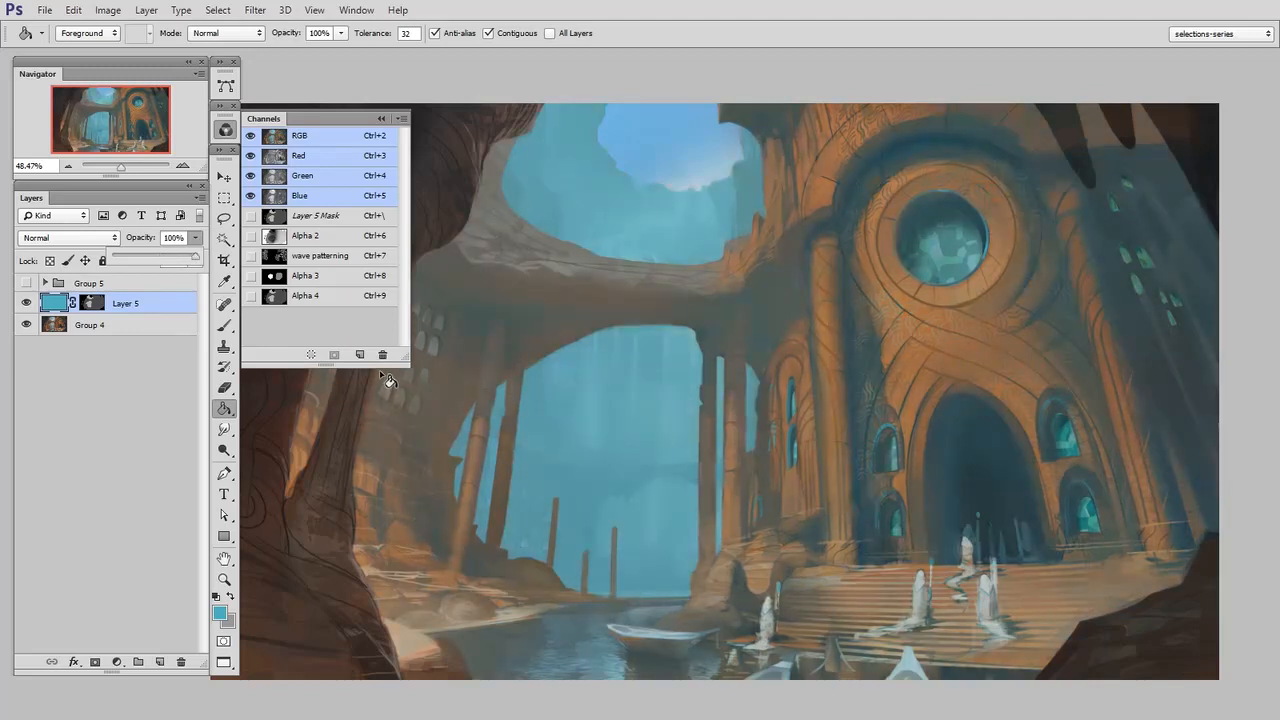
Hide the teal Layer 5, and show and expand Group 5
left_click(40, 300)
left_click(26, 303)
left_click(26, 283)
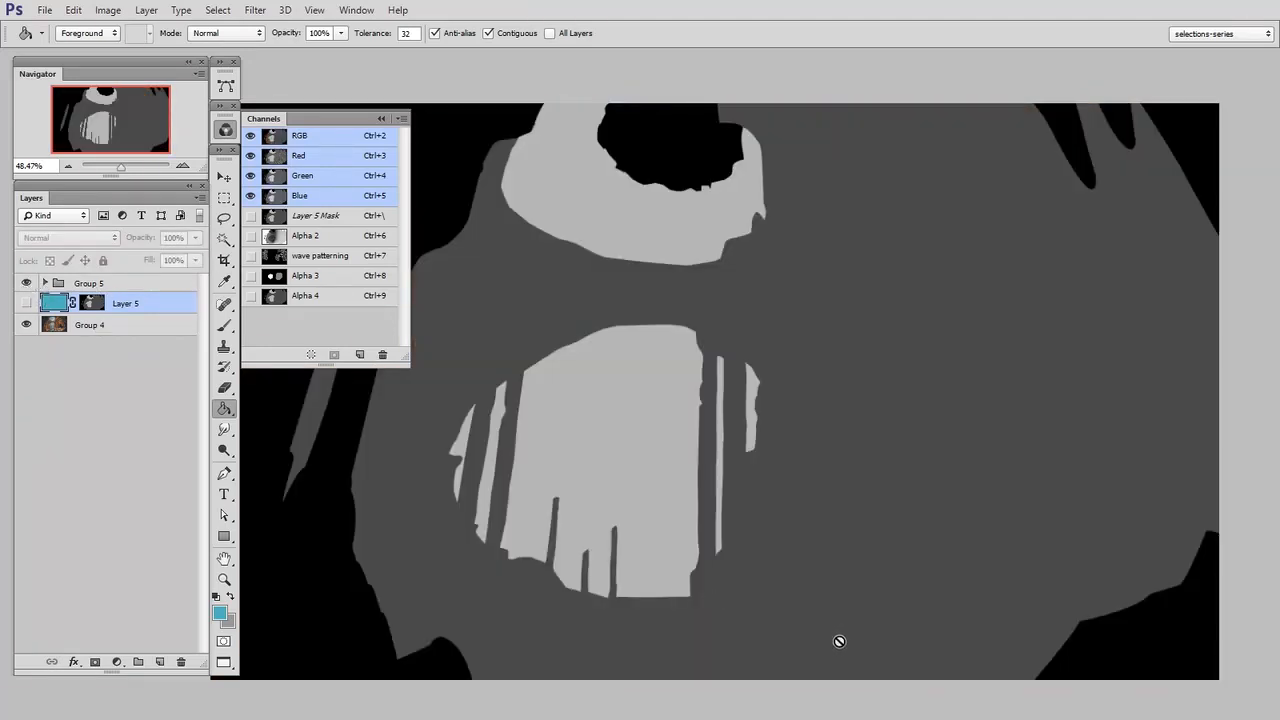
left_click(44, 283)
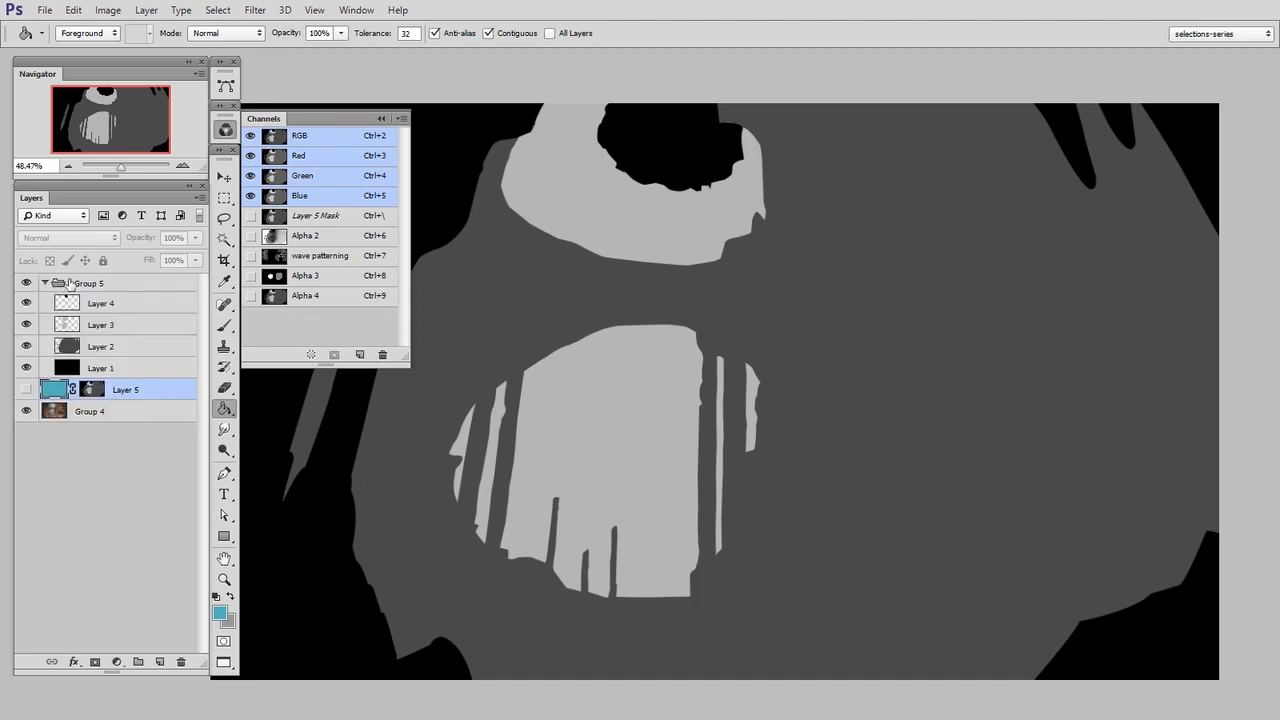
Darken the dark grey Layer 2 using Levels with the white output level set to 162
left_click(137, 346)
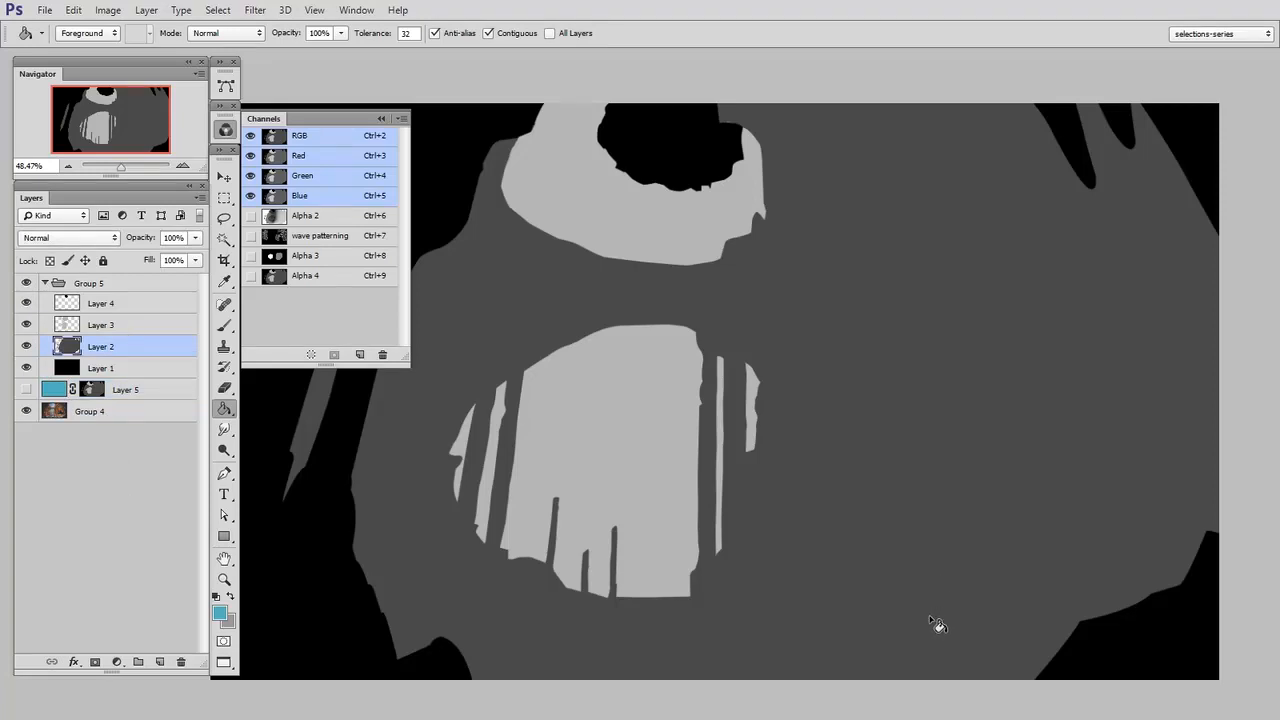
key("ctrl+l")
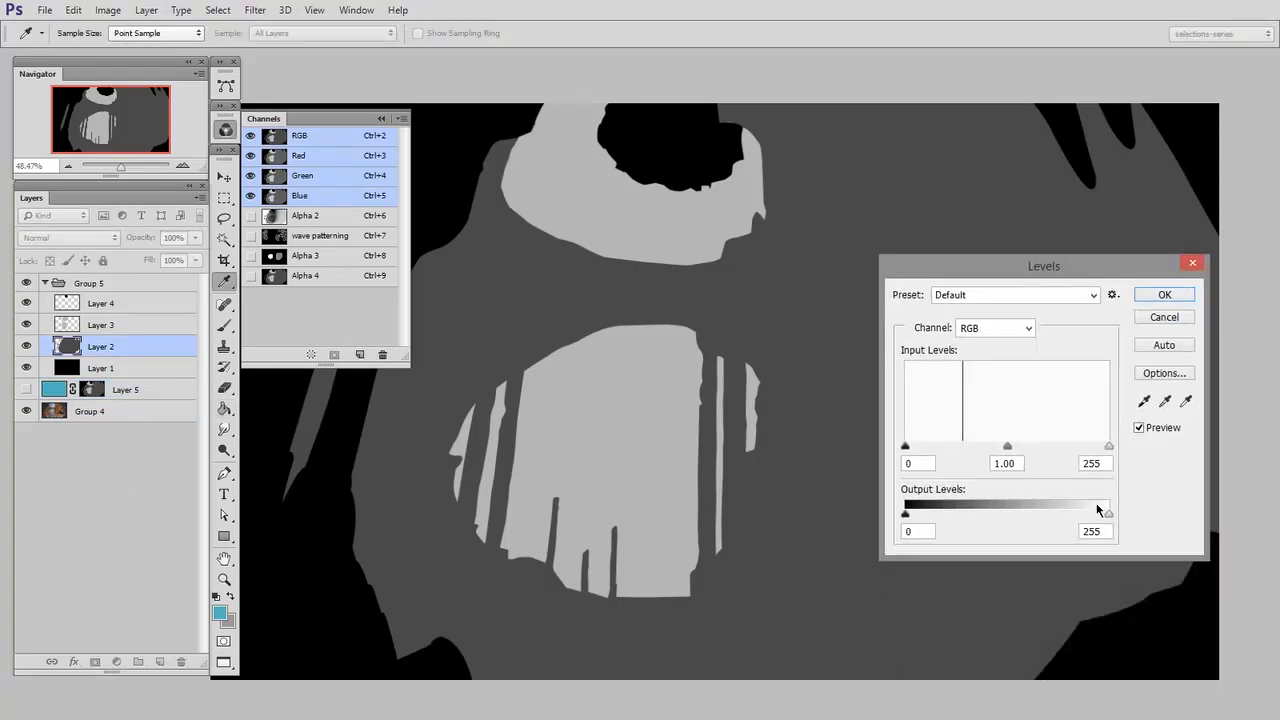
left_click_drag(1094, 517, 1035, 515)
left_click(1158, 300)
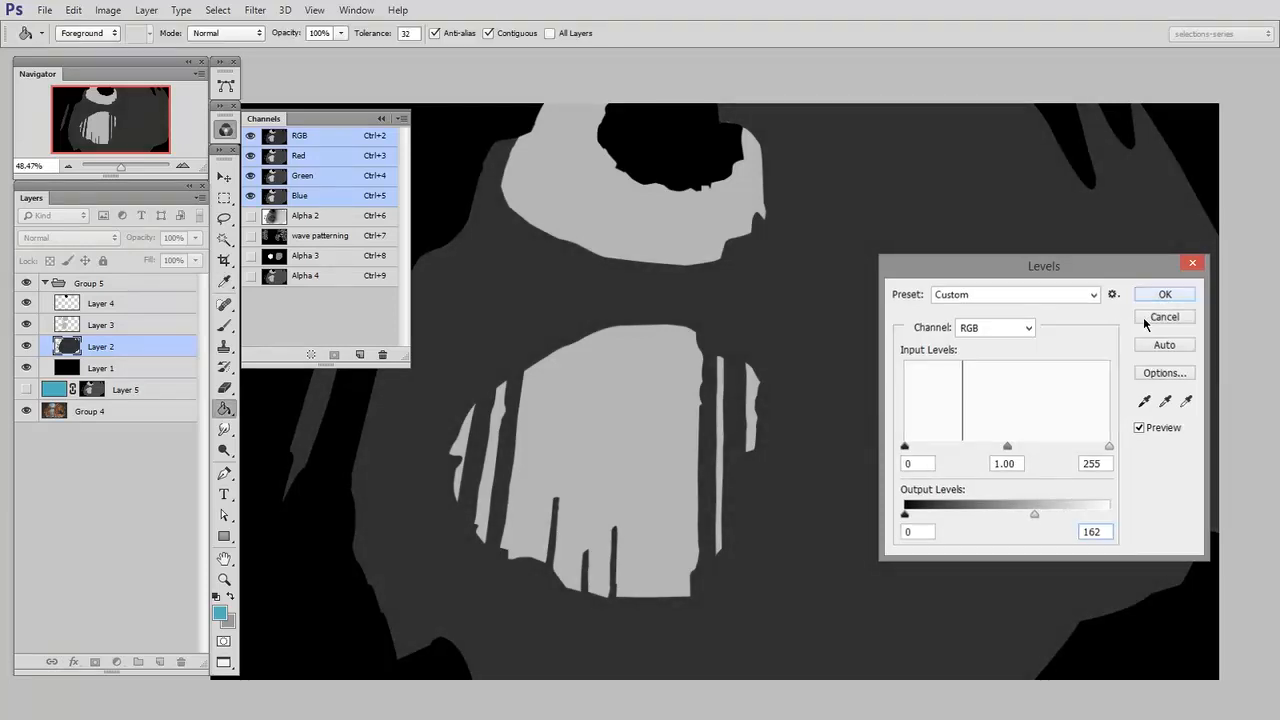
Lighten the light grey Layer 3 using Levels with the black output level set to 125
left_click(125, 328)
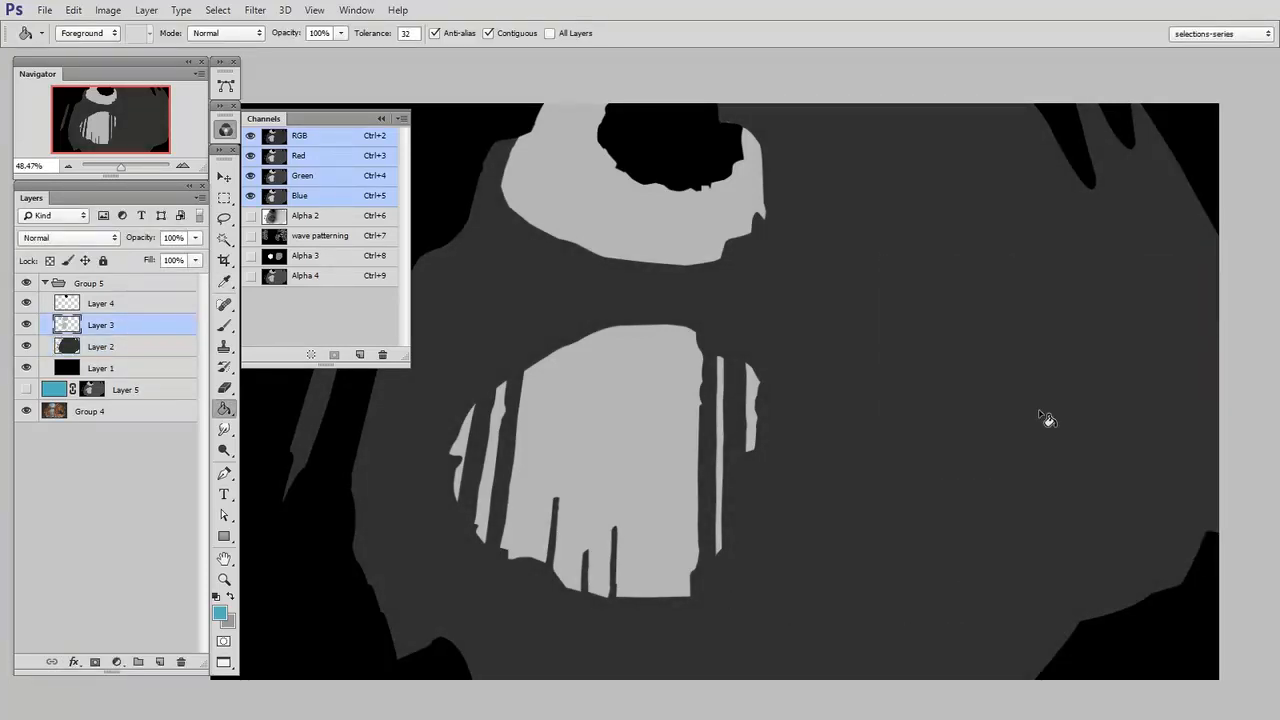
key("ctrl+l")
left_click_drag(905, 514, 1005, 516)
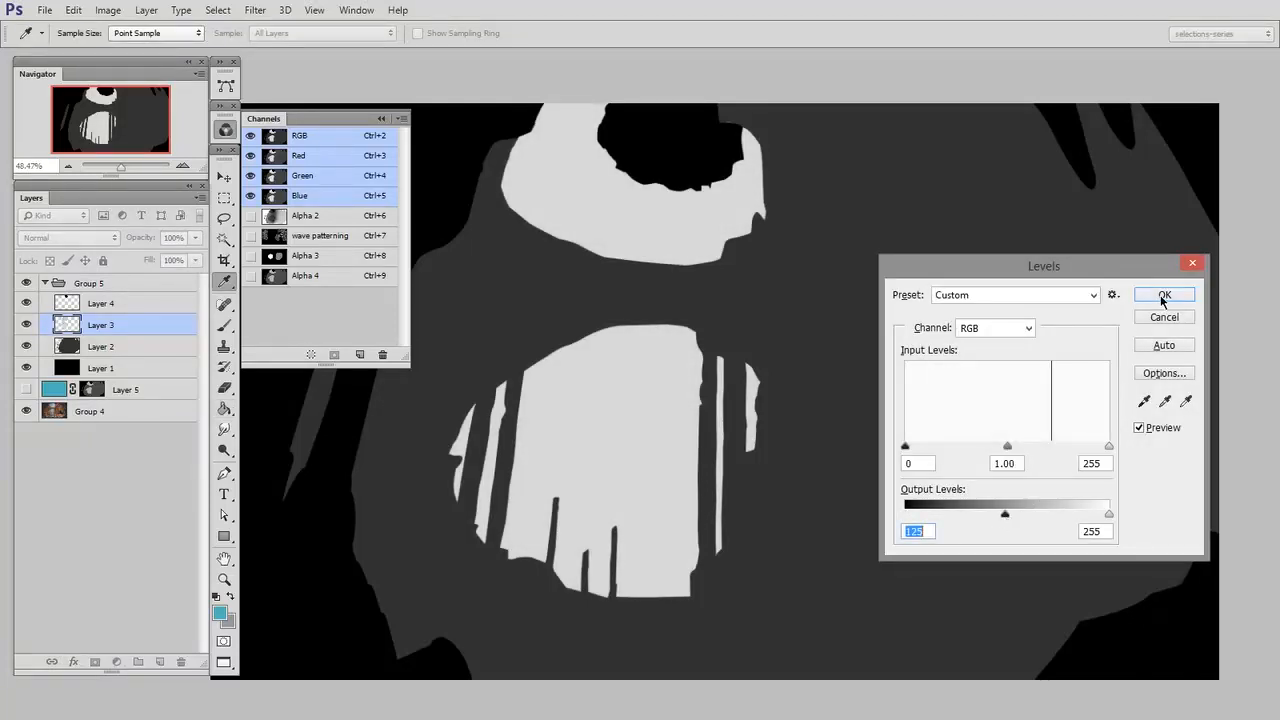
left_click(1159, 295)
On a new layer above Layer 3, paint a soft light grey glow along the base of the large archway with a 431 px brush
key("g")
key("ctrl+shift+alt+n")
key("b")
right_click(737, 380)
left_click(851, 344)
left_click_drag(890, 350, 926, 350)
left_click(629, 447, "alt")
mouse_move(550, 568)
left_mouse_down()
mouse_move(667, 559)
mouse_move(567, 547)
mouse_move(670, 564)
mouse_move(513, 561)
left_mouse_up()
left_click_drag(716, 562, 572, 577)
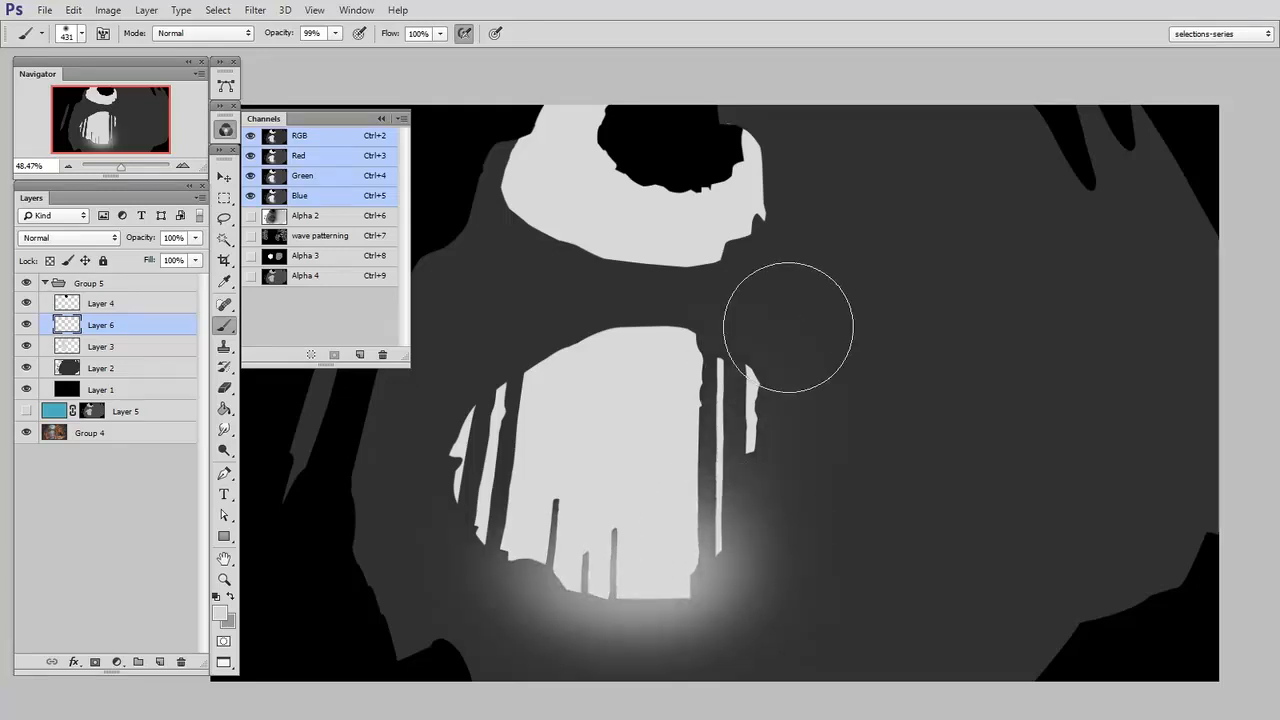
Extend the faint light grey glow around the sides of the archway and beside the upper opening
left_click_drag(688, 362, 712, 476)
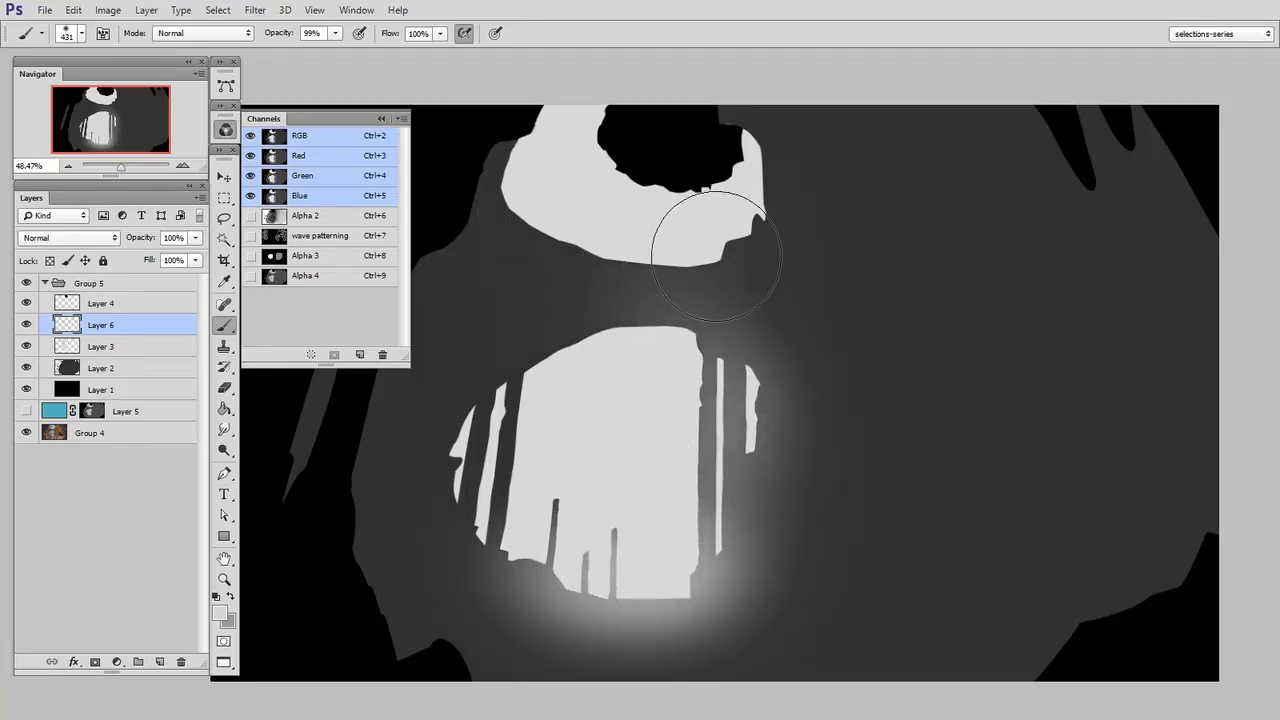
left_click_drag(700, 243, 770, 160)
left_click_drag(616, 352, 510, 486)
left_click_drag(614, 534, 638, 542)
left_click(835, 641, "alt")
Reduce the brush size and softly lighten the pillar bases and lower rim of the archway
key("[")
key("[")
key("[")
left_click_drag(724, 655, 634, 658)
key("[")
key("[")
key("[")
key("[")
key("[")
left_click(661, 601, "alt")
mouse_move(664, 598)
left_mouse_down()
mouse_move(588, 607)
mouse_move(706, 594)
mouse_move(672, 582)
left_mouse_up()
left_click(628, 540, "alt")
mouse_move(614, 541)
left_mouse_down()
mouse_move(572, 564)
mouse_move(694, 550)
mouse_move(629, 568)
mouse_move(627, 554)
mouse_move(707, 564)
mouse_move(571, 577)
mouse_move(578, 553)
mouse_move(516, 571)
left_mouse_up()
Blend the glow around the archway's outer edge into the surrounding dark grey
left_click(659, 499, "alt")
left_click_drag(718, 508, 763, 508)
left_click(669, 487, "alt")
mouse_move(711, 466)
left_mouse_down()
mouse_move(749, 498)
mouse_move(780, 562)
left_mouse_up()
left_click(880, 550, "alt")
left_click_drag(857, 344, 774, 677)
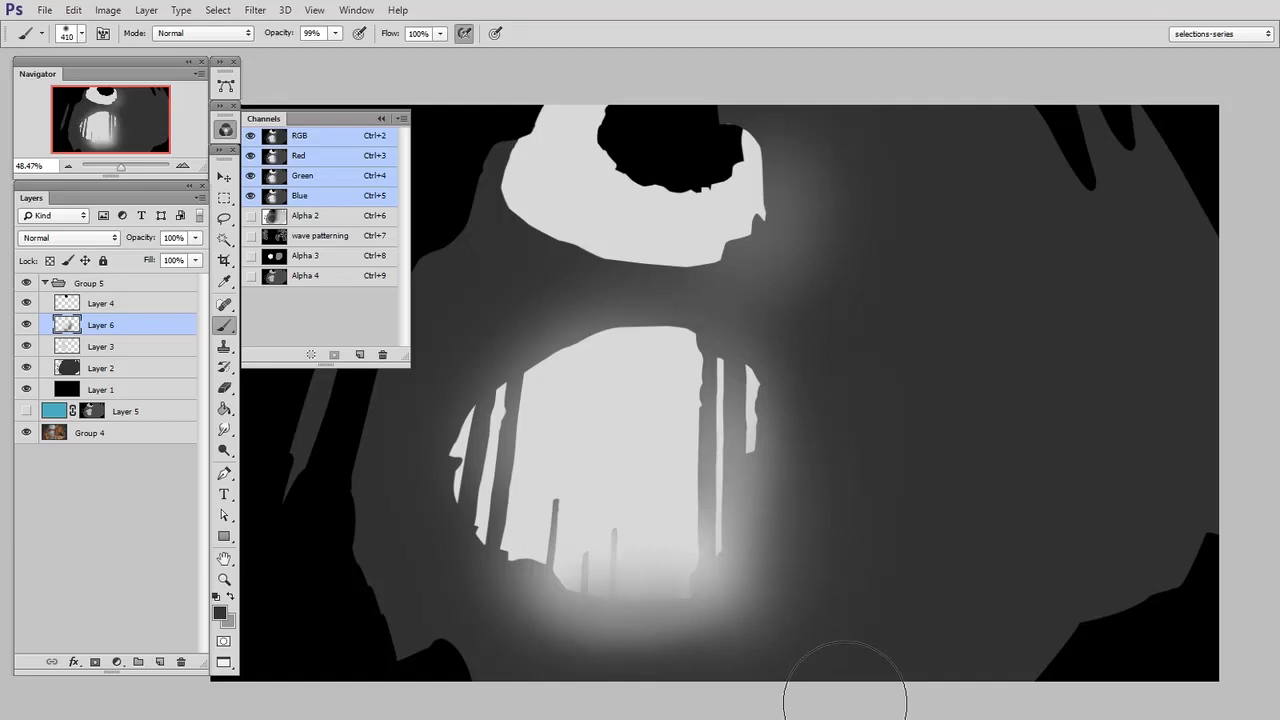
Copy the revised merged mask from the whole canvas and paste it into a new alpha channel with Group 5 hidden
key("ctrl+a")
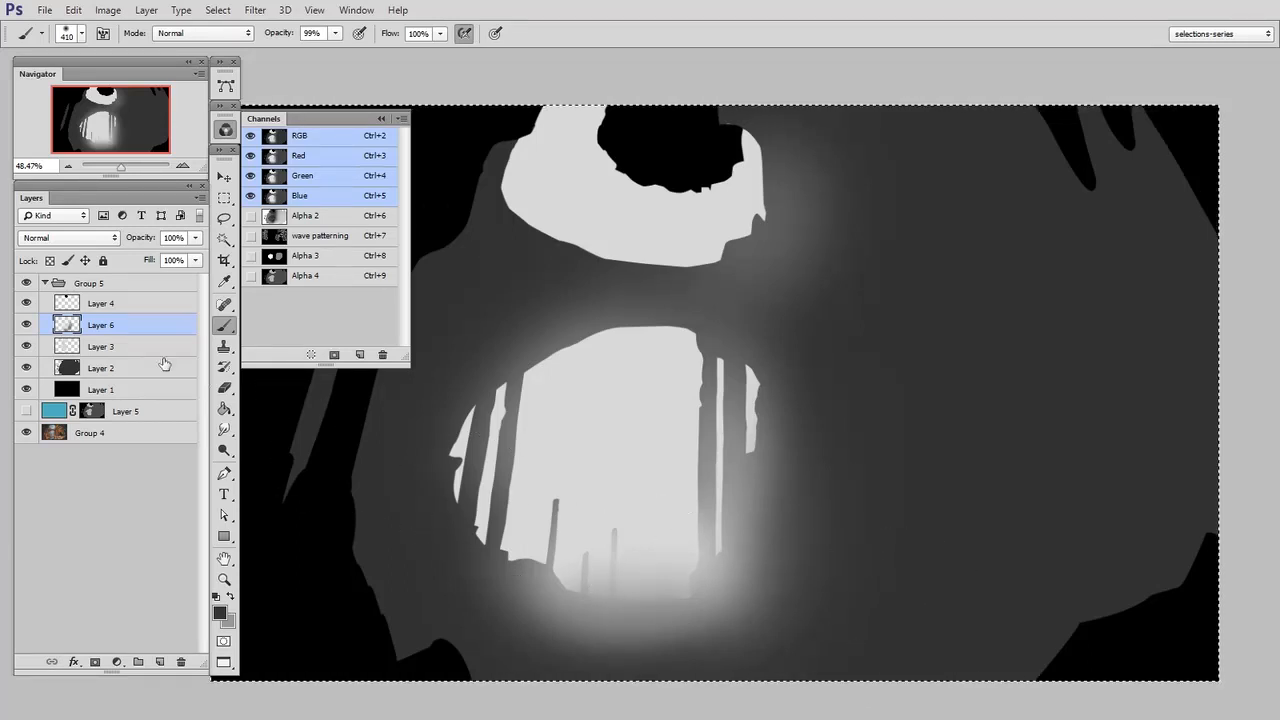
left_click(26, 283)
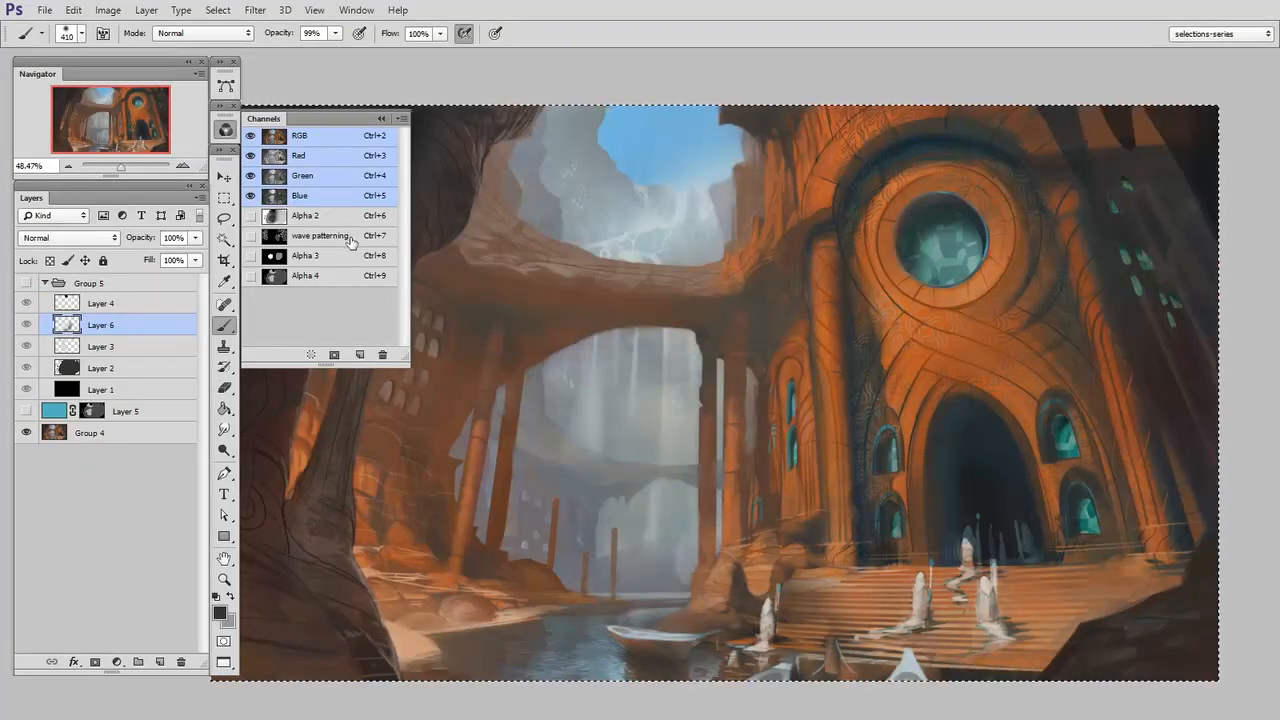
left_click(361, 355)
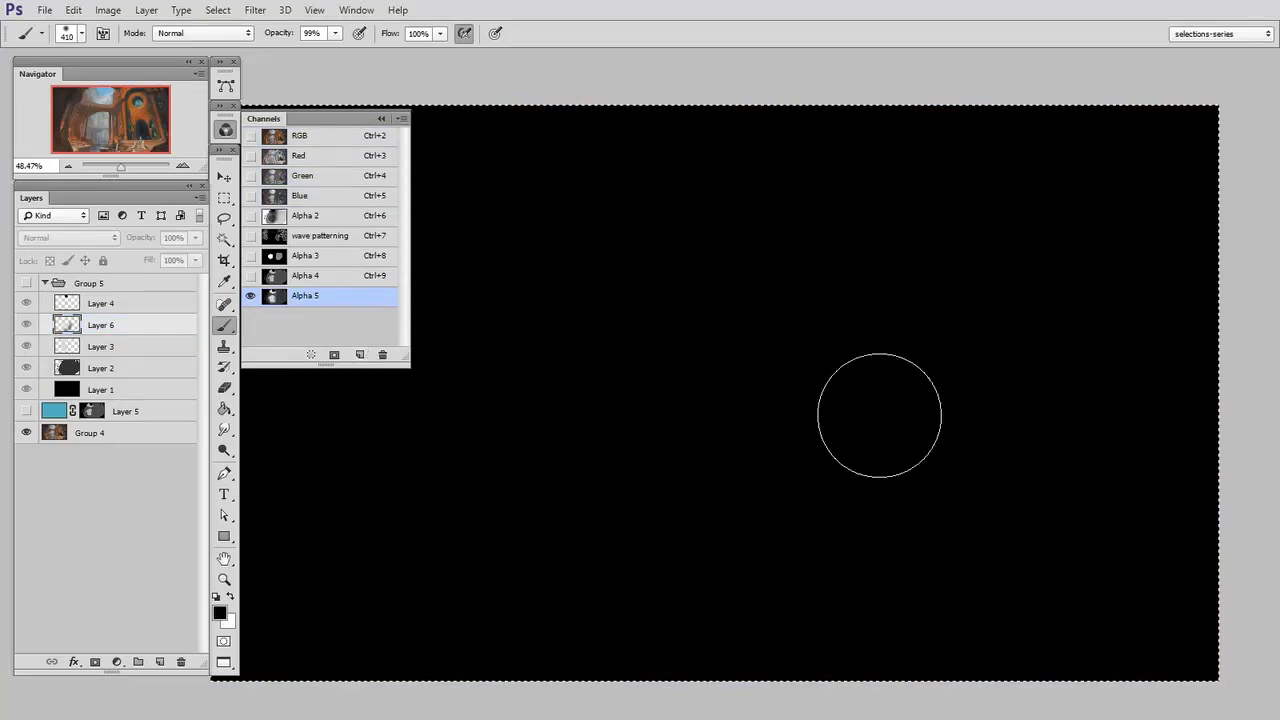
key("ctrl+v")
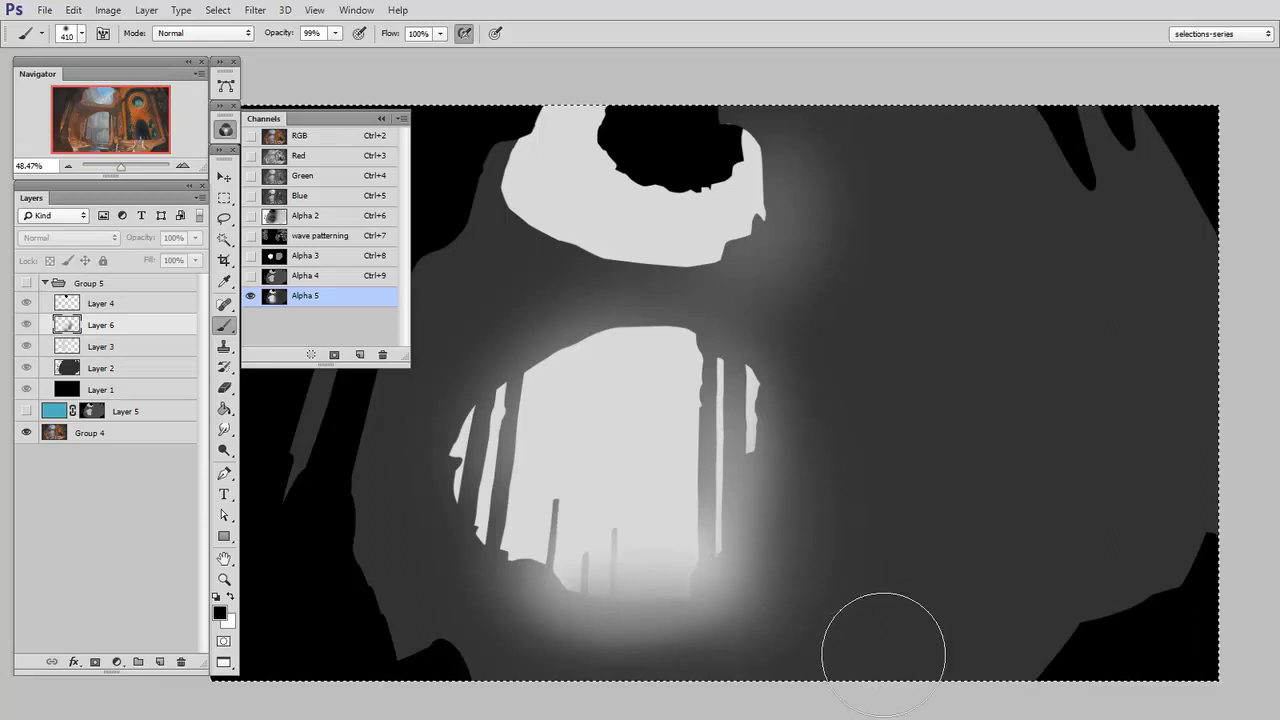
key("ctrl+d")
Return to the full-colour image and delete the hidden teal Layer 5
left_click(320, 140)
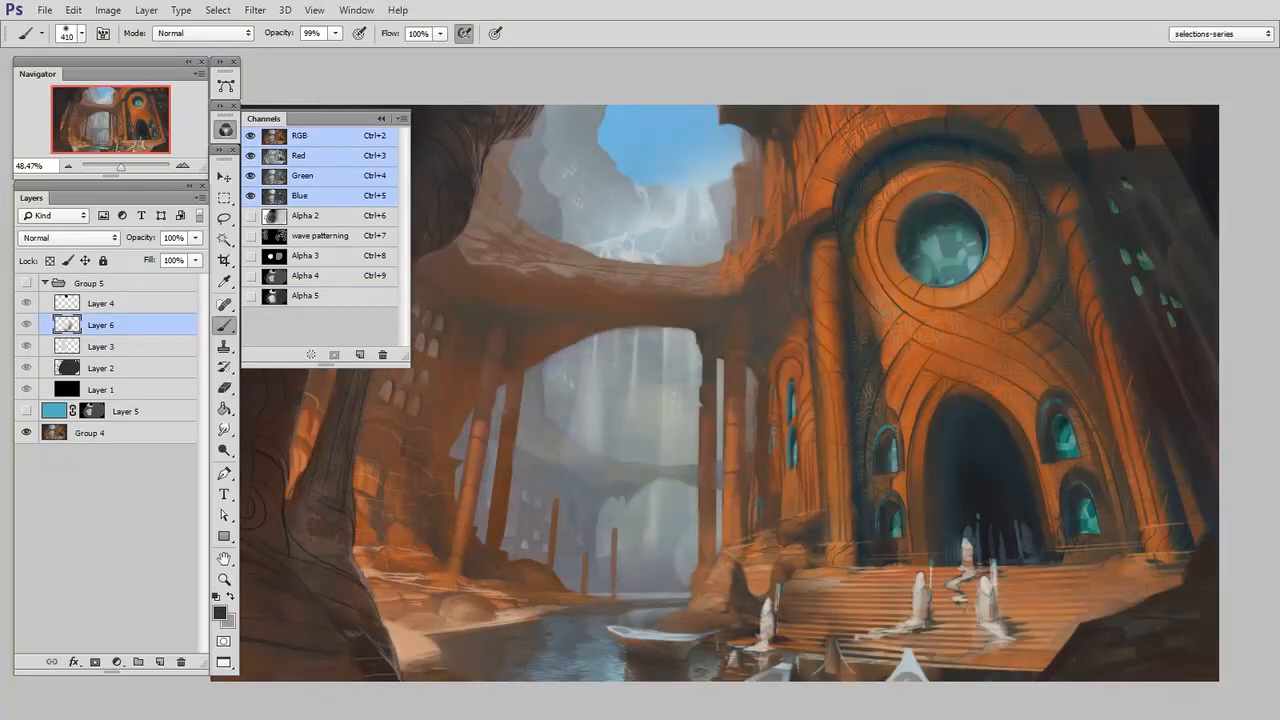
left_click_drag(140, 418, 181, 662)
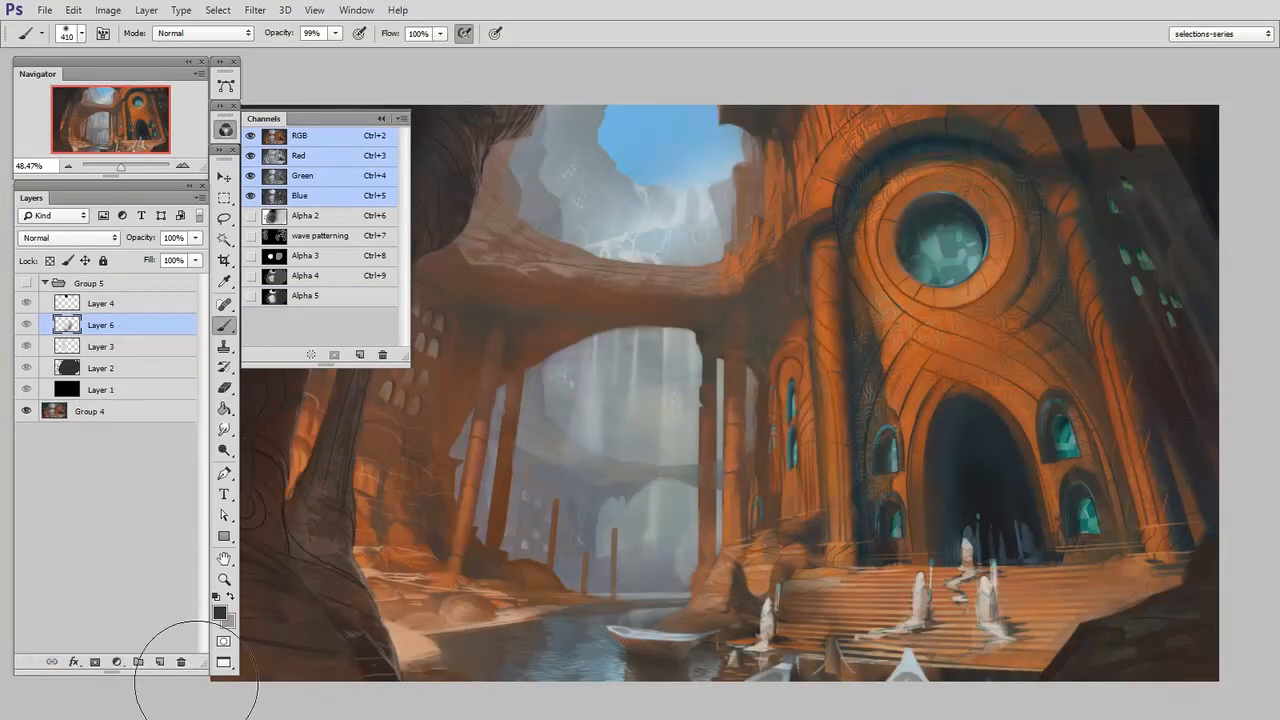
Add a new layer above Group 4 and fill it with greyish blue #7187aa
left_click(128, 411)
key("ctrl+shift+alt+n")
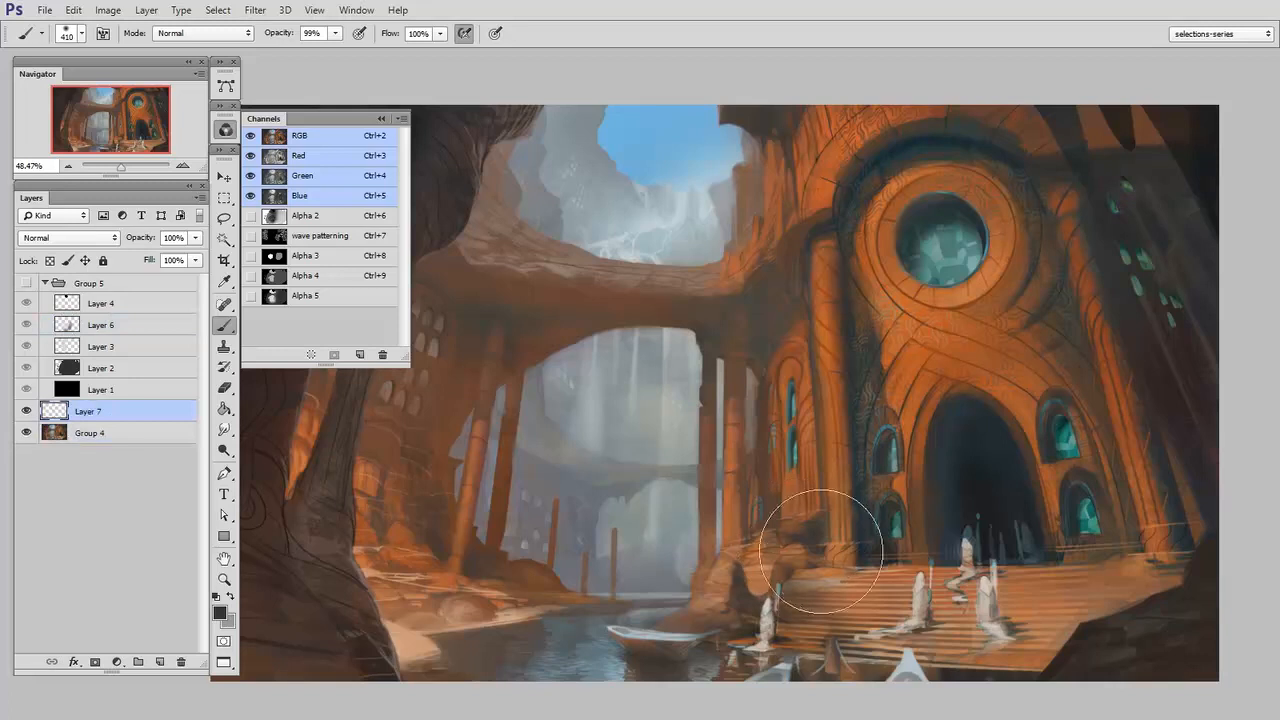
left_click(219, 611)
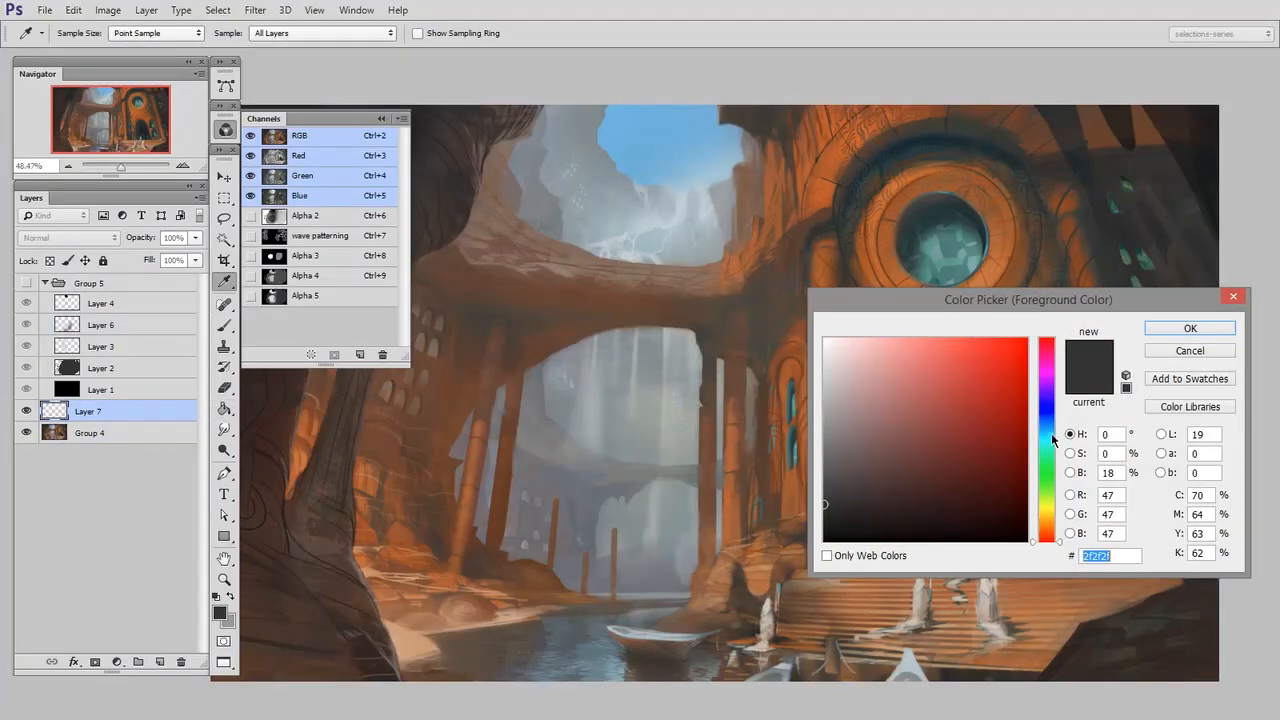
mouse_move(879, 410)
left_mouse_down()
mouse_move(877, 374)
mouse_move(892, 410)
left_mouse_up()
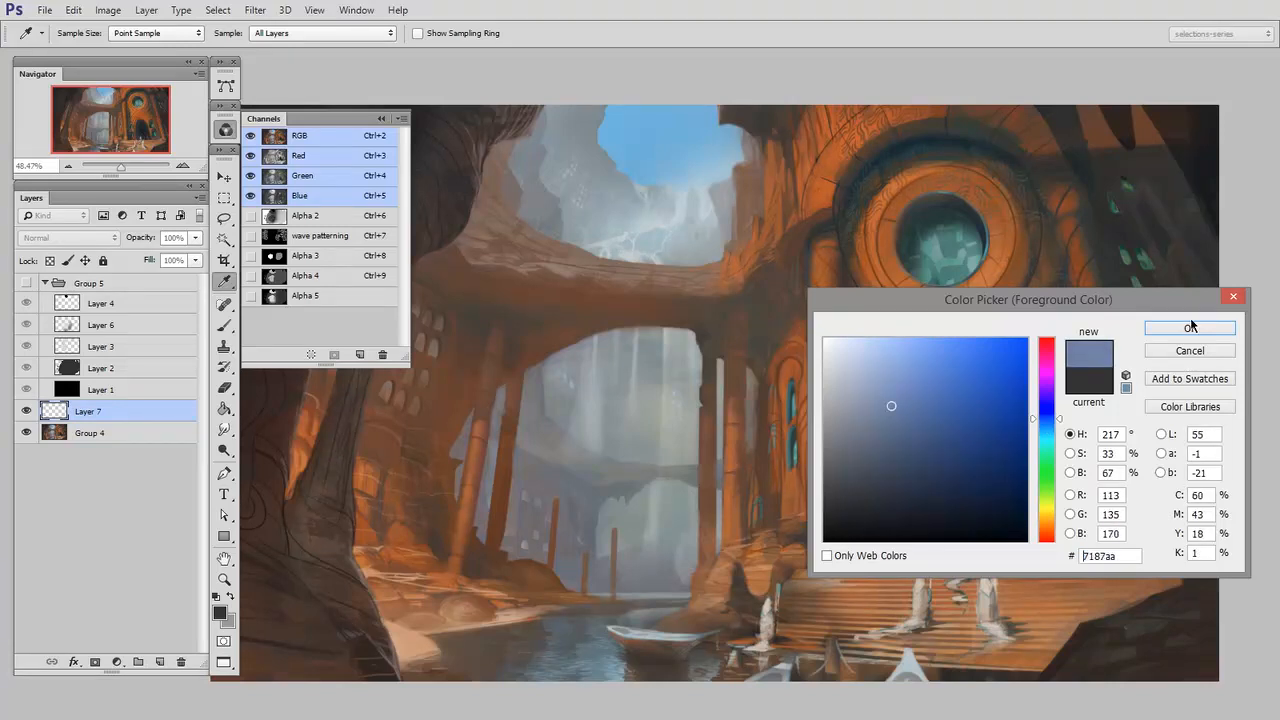
left_click(1190, 328)
left_click(766, 515)
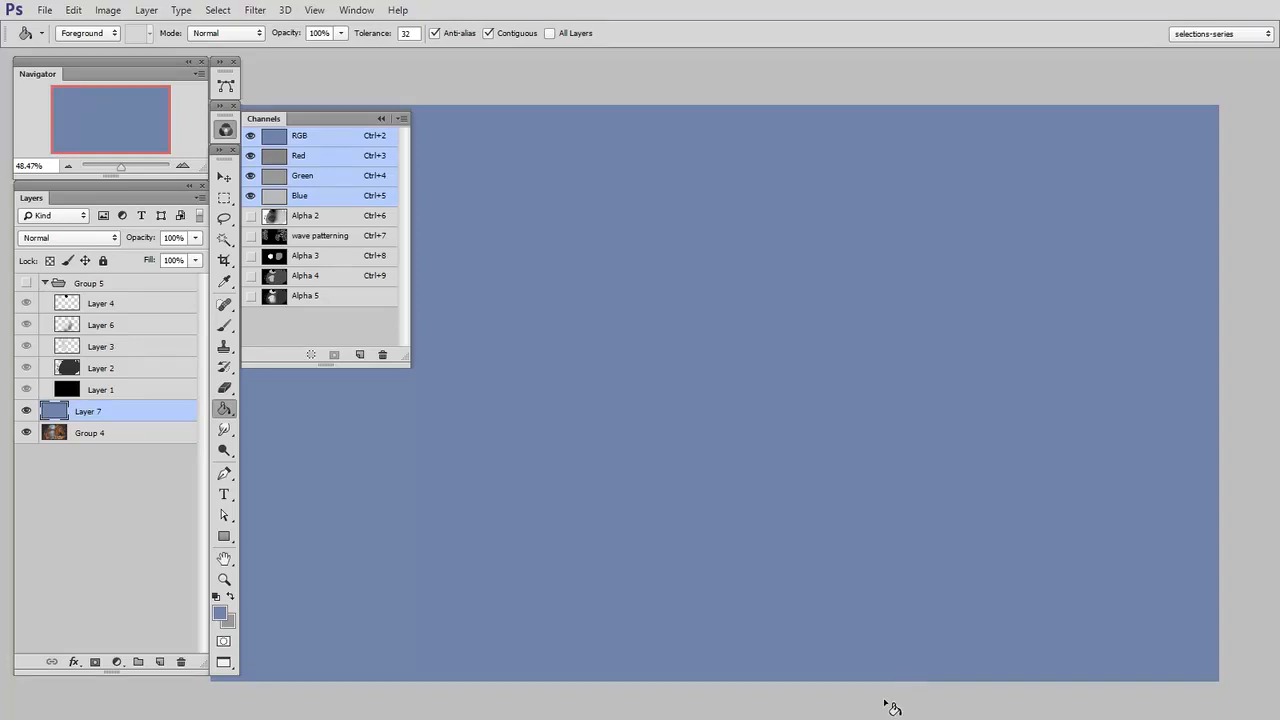
Mask the greyish blue layer with the Alpha 5 selection to preview the fog, and delete the layer
left_click(274, 296, "ctrl")
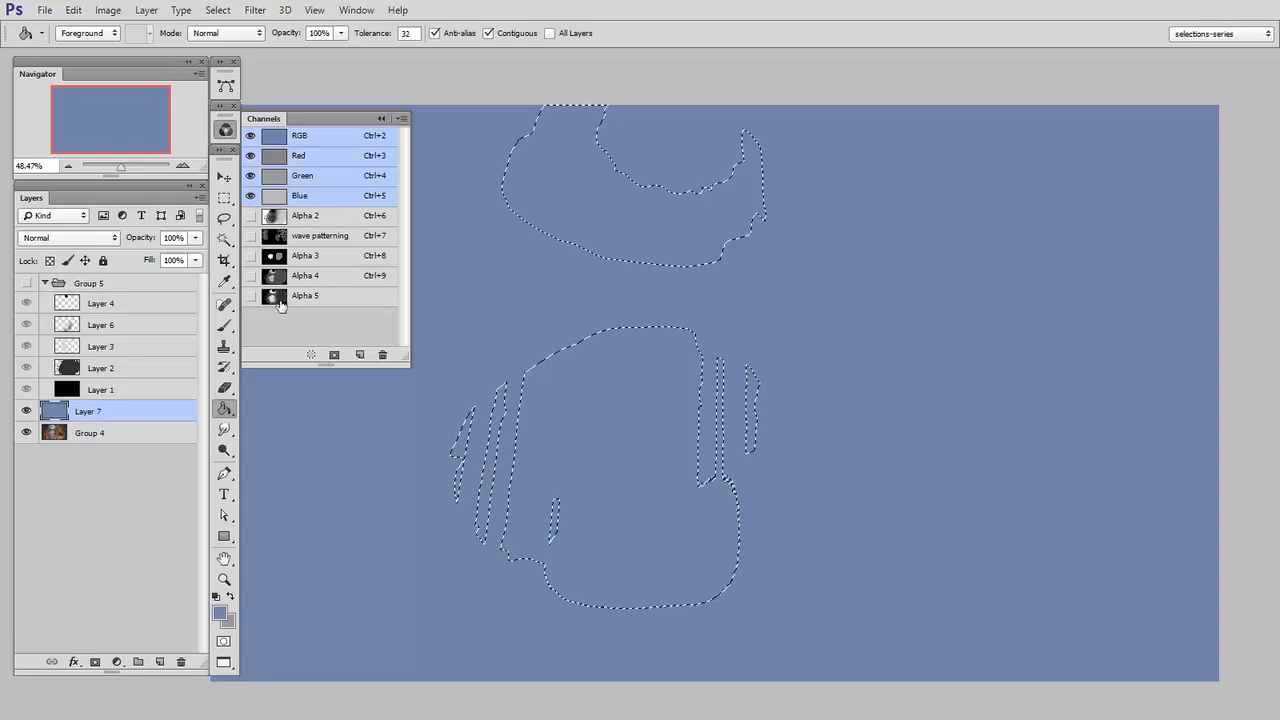
left_click(95, 662)
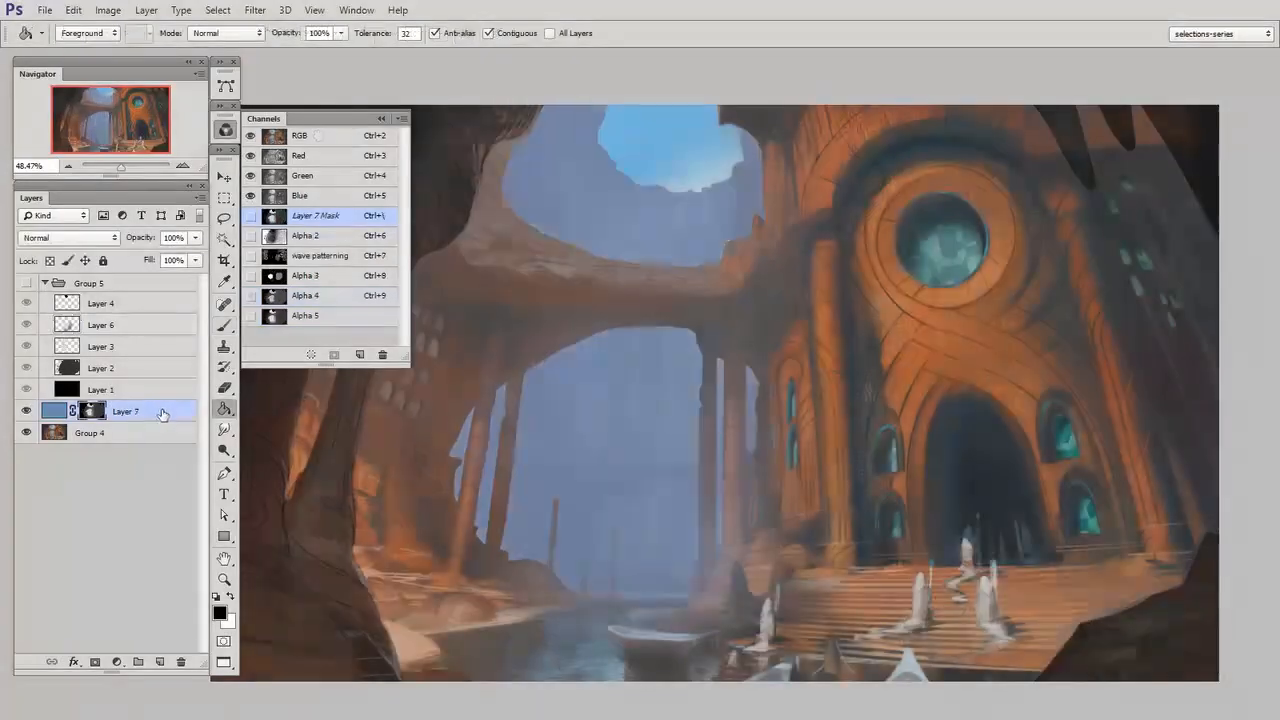
mouse_move(171, 409)
left_mouse_down()
mouse_move(163, 474)
mouse_move(182, 662)
left_mouse_up()
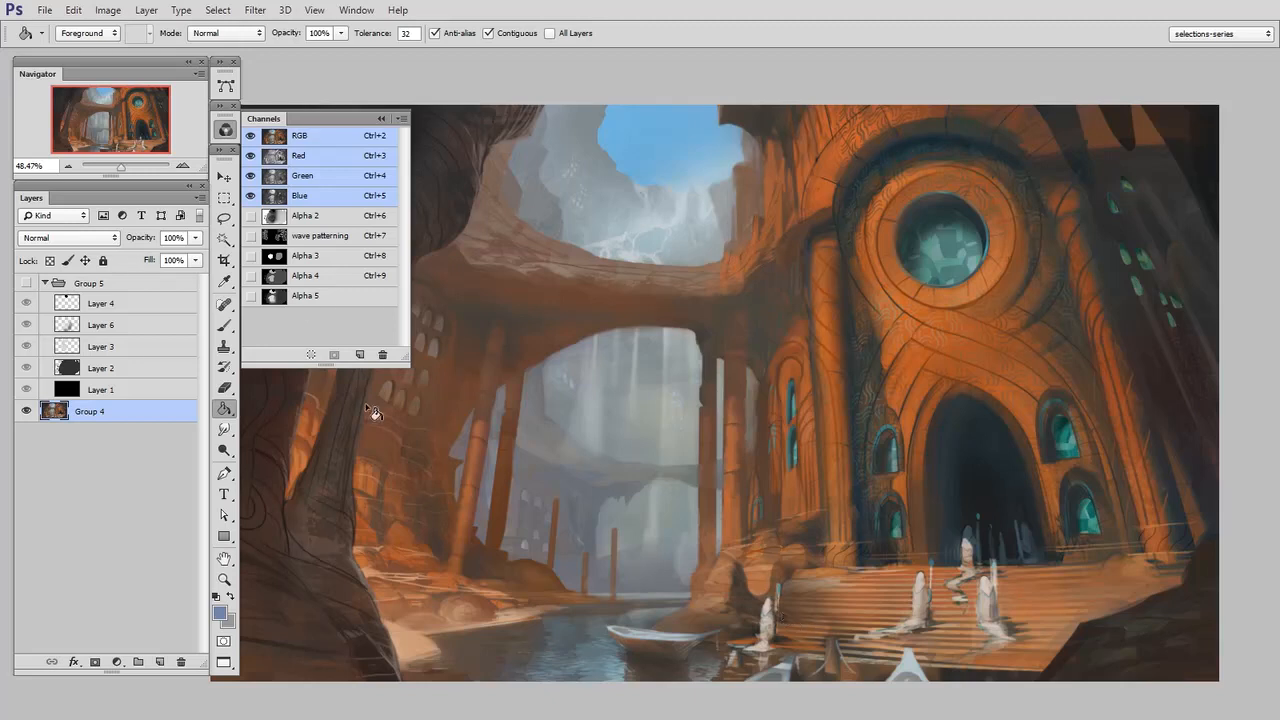
Load the Alpha 5 channel as a selection over the full-colour painting and invert it
left_click(306, 297)
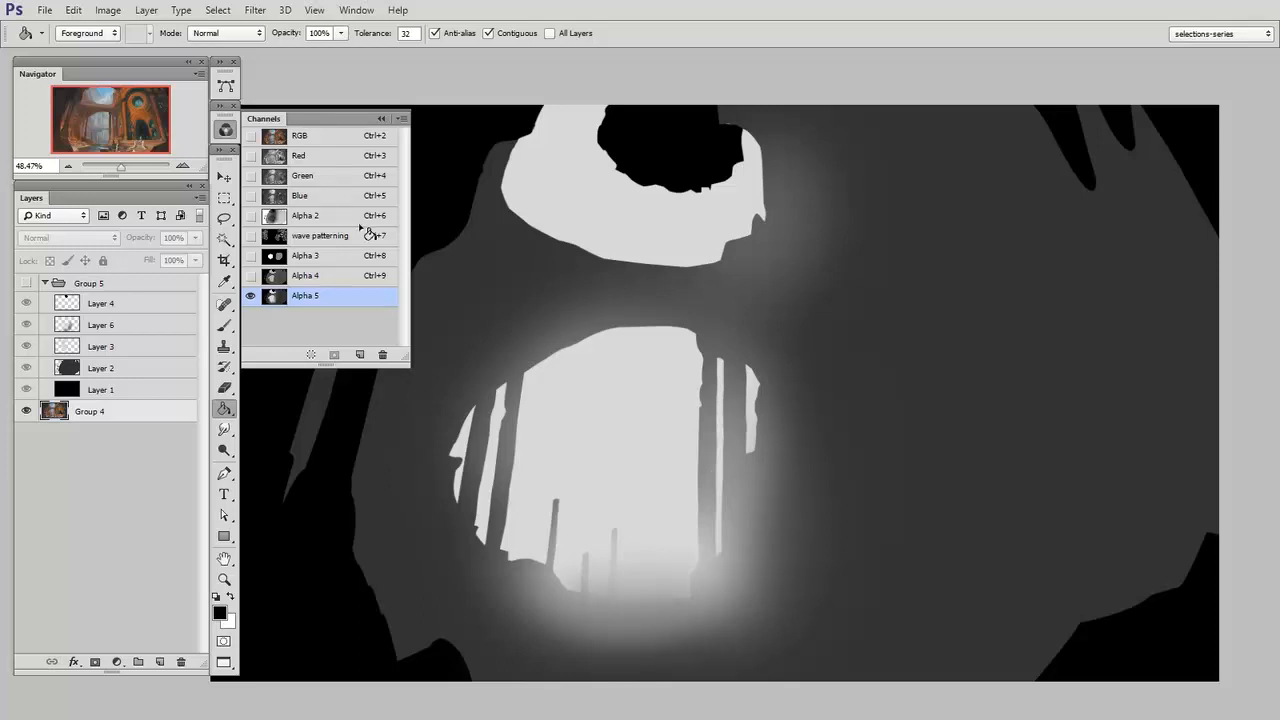
left_click(320, 140)
left_click(274, 297, "ctrl")
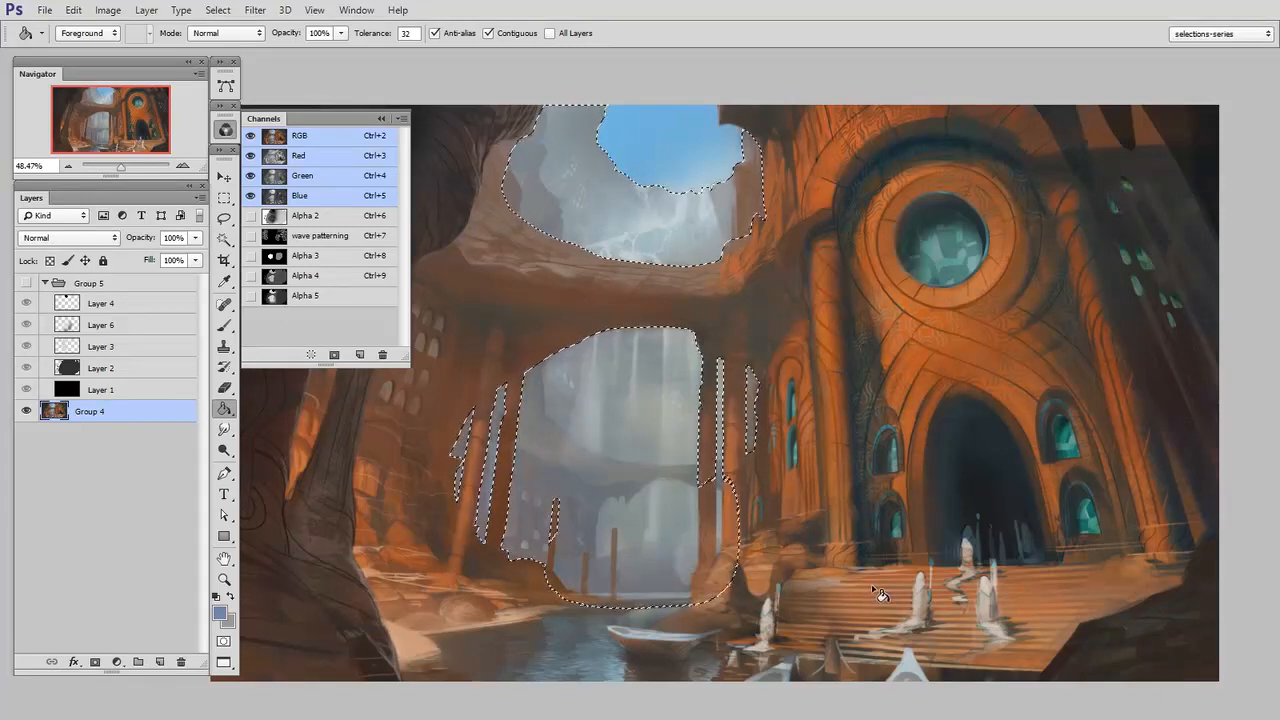
left_click(222, 10)
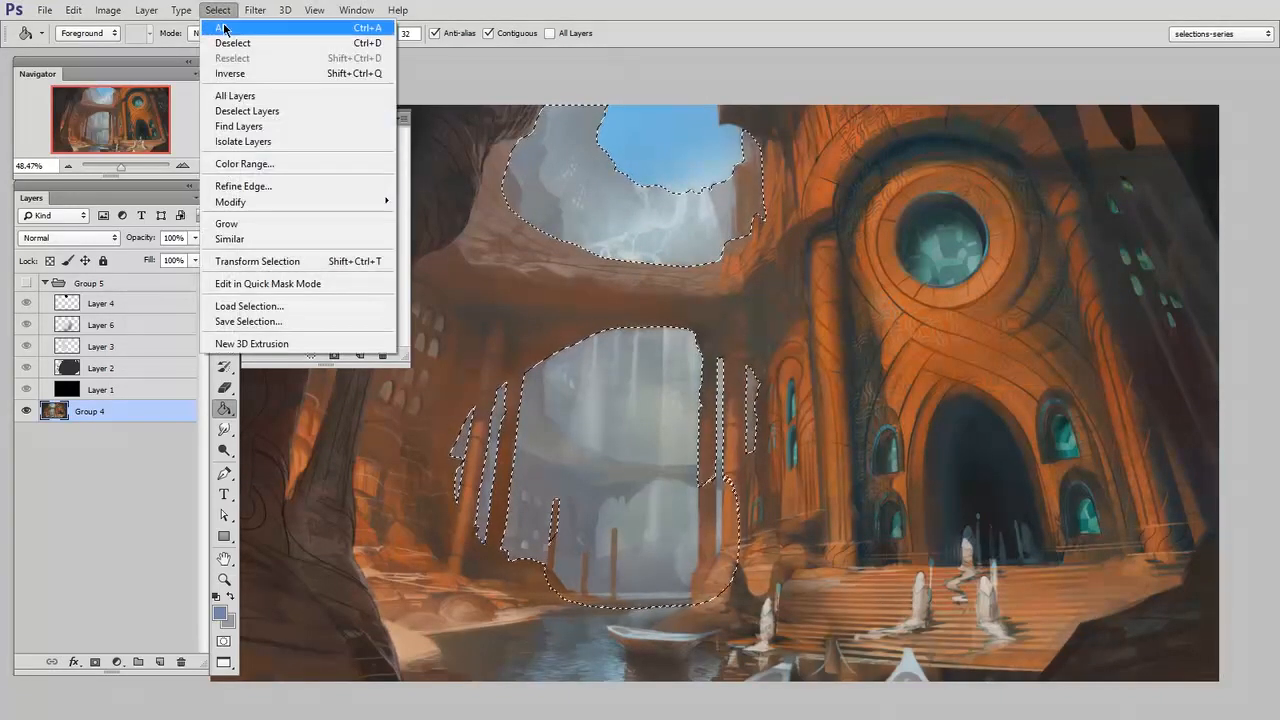
left_click(267, 72)
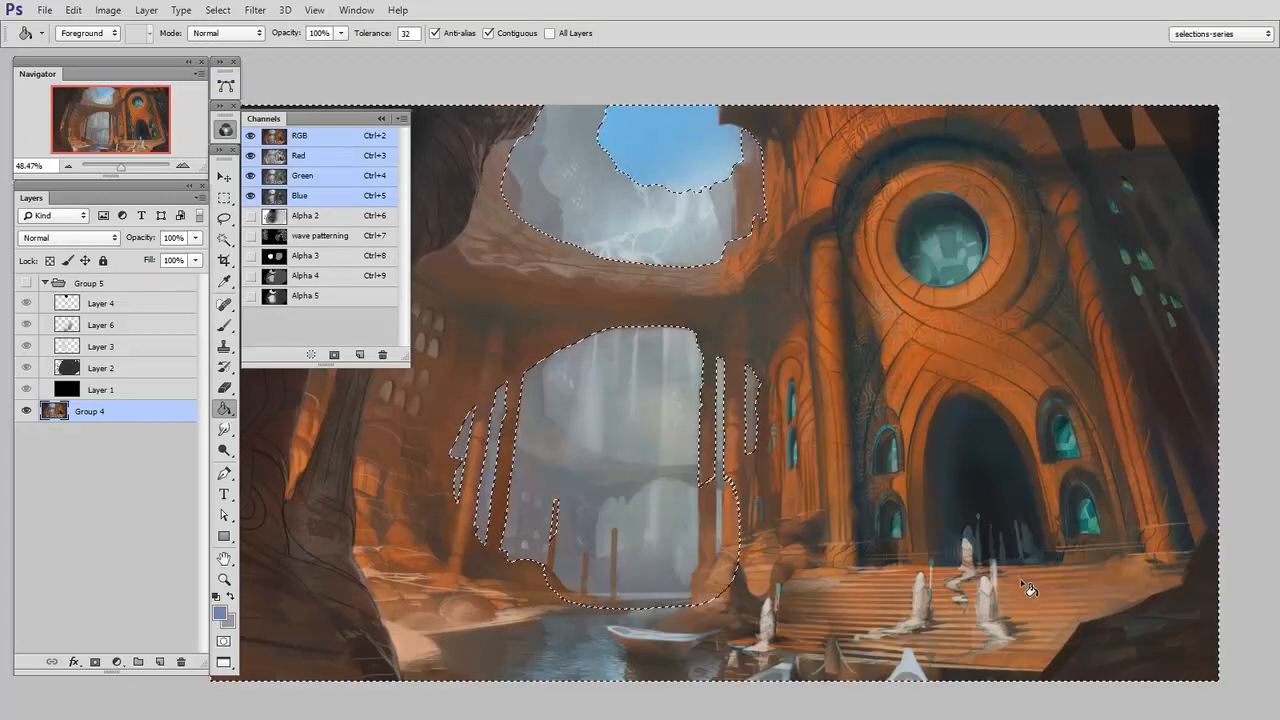
Add a Levels adjustment above Group 4 through the inverted selection, lowering the white input to about 200 and darkening the midtones
left_click(117, 662)
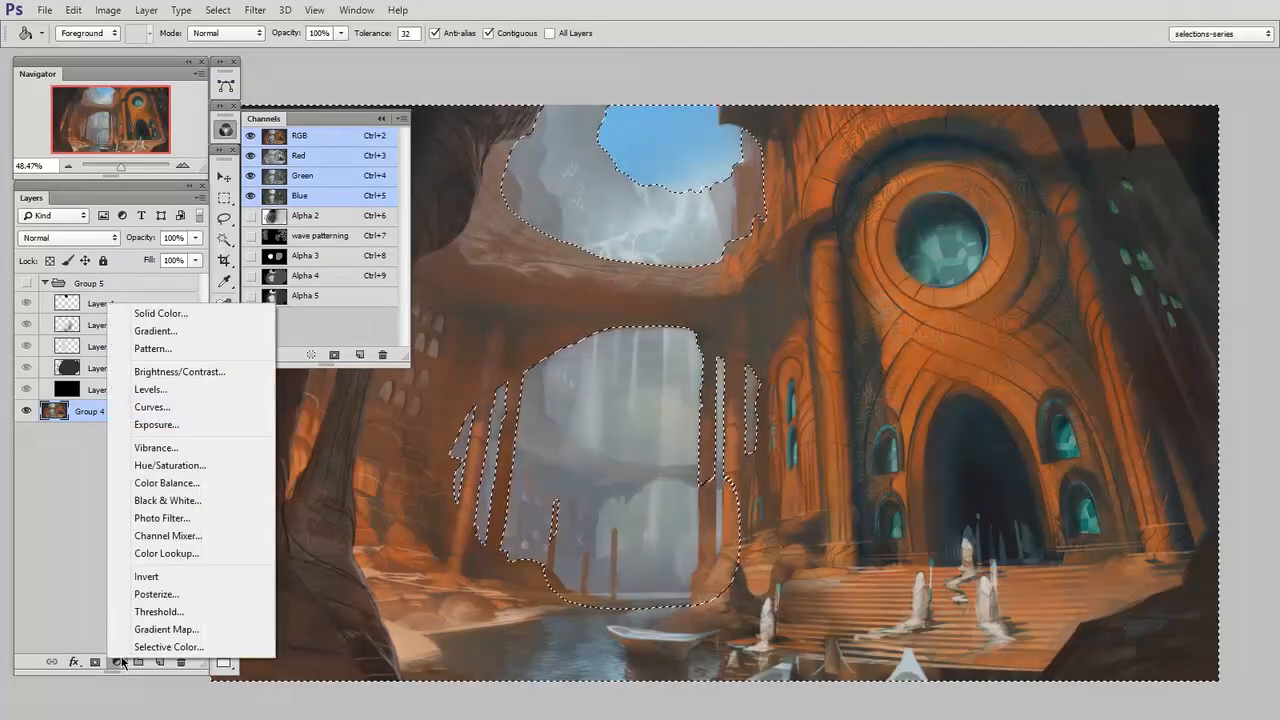
left_click(196, 391)
left_click_drag(280, 368, 1120, 107)
left_click_drag(1196, 276, 1157, 278)
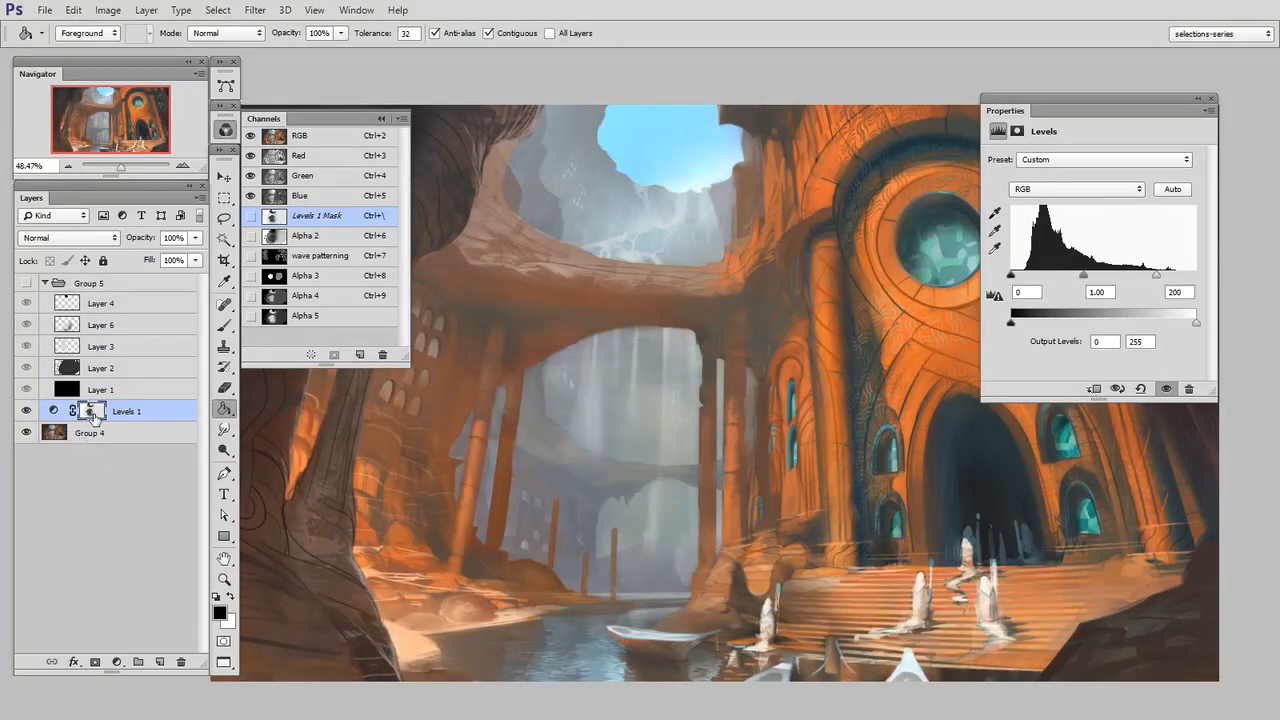
left_click_drag(1155, 282, 1162, 280)
left_click_drag(1087, 277, 1174, 282)
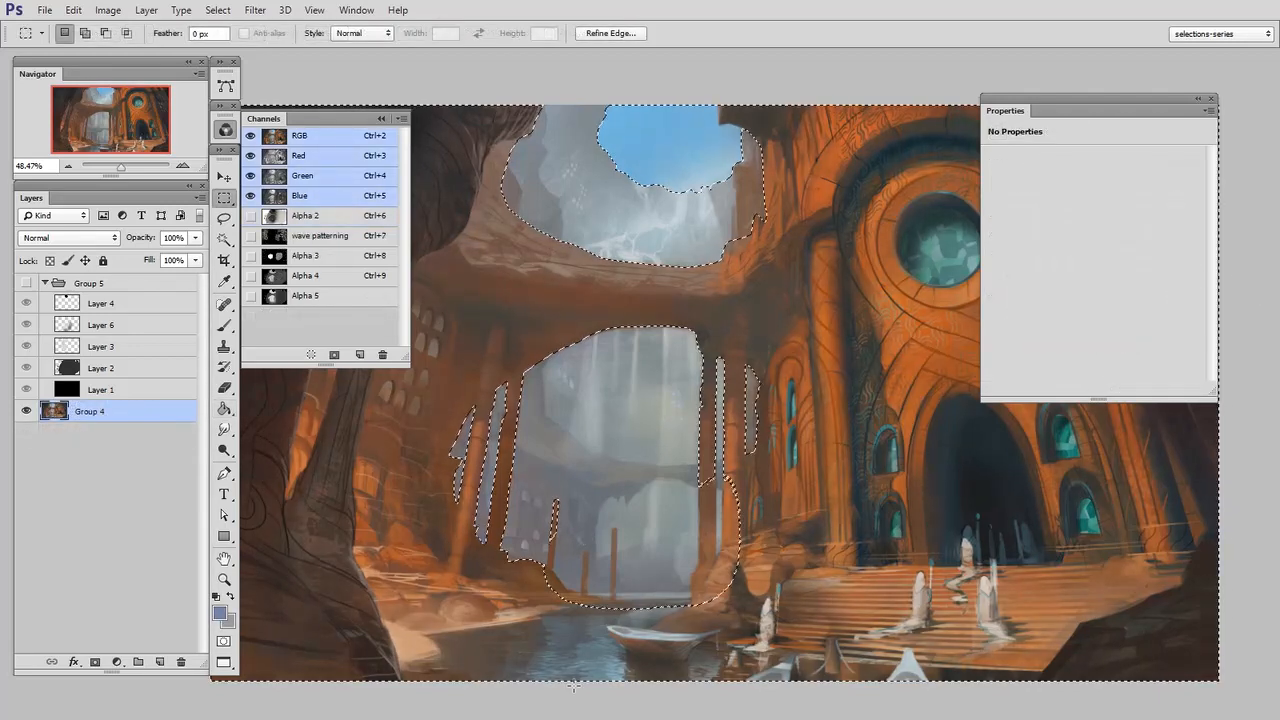
Add a Photo Filter adjustment above Group 4 through the inverted selection and choose the Sepia filter
left_click(115, 662)
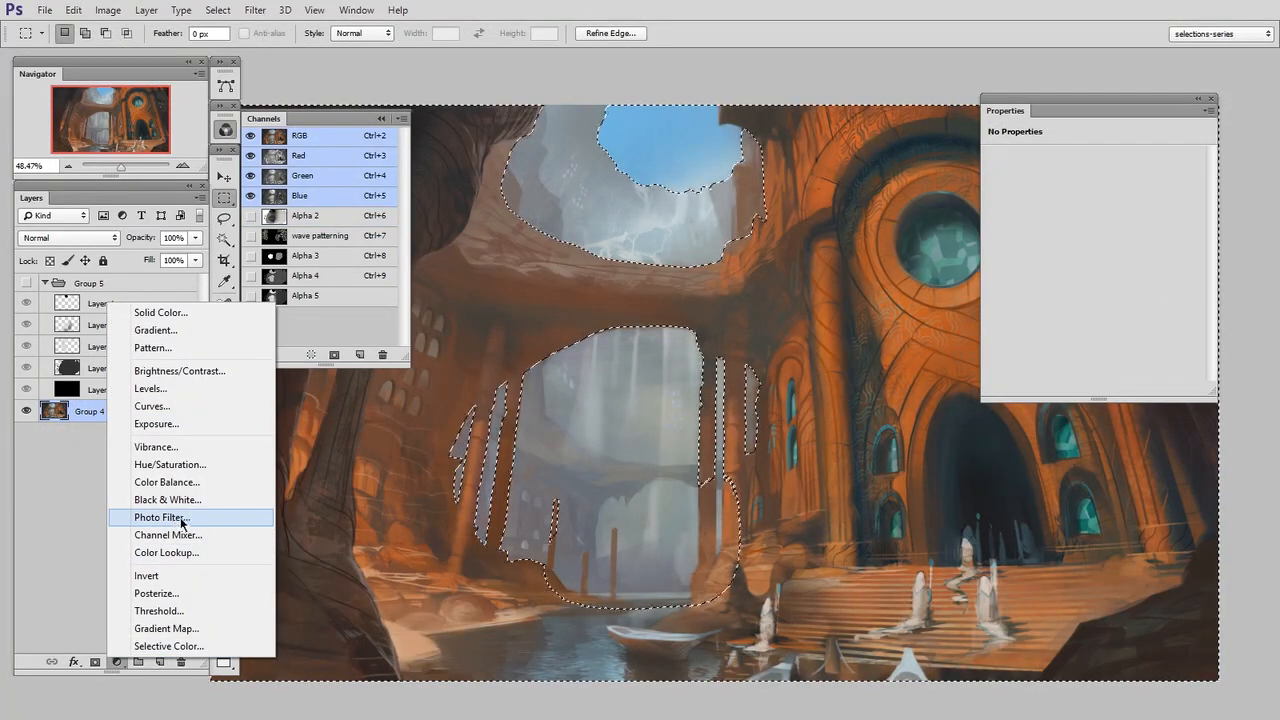
left_click(250, 514)
left_click_drag(1070, 110, 1075, 257)
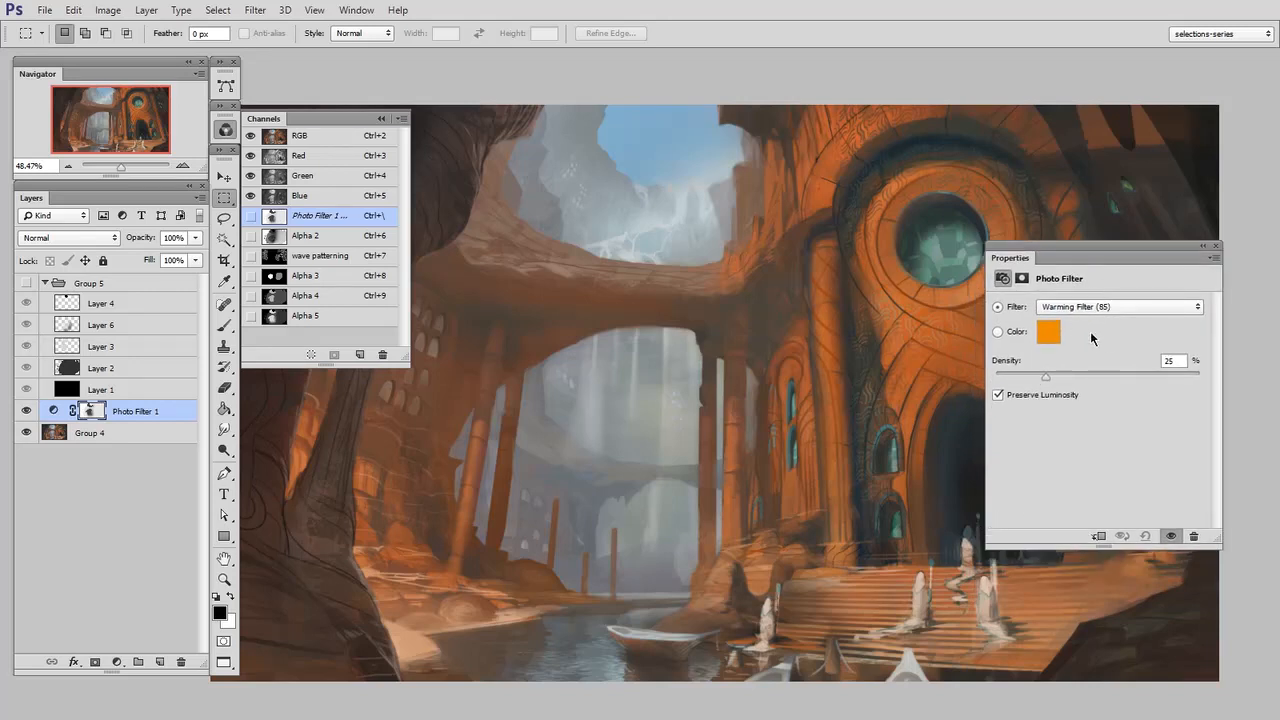
left_click(1112, 307)
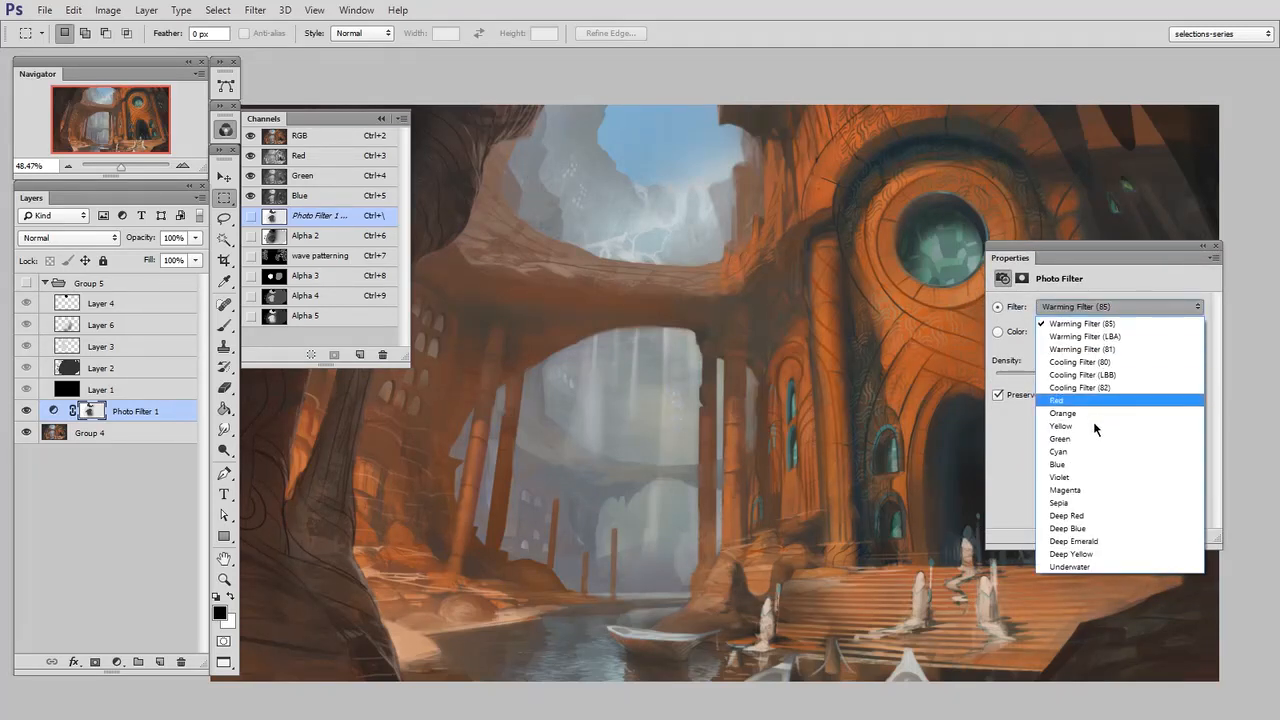
left_click(1062, 503)
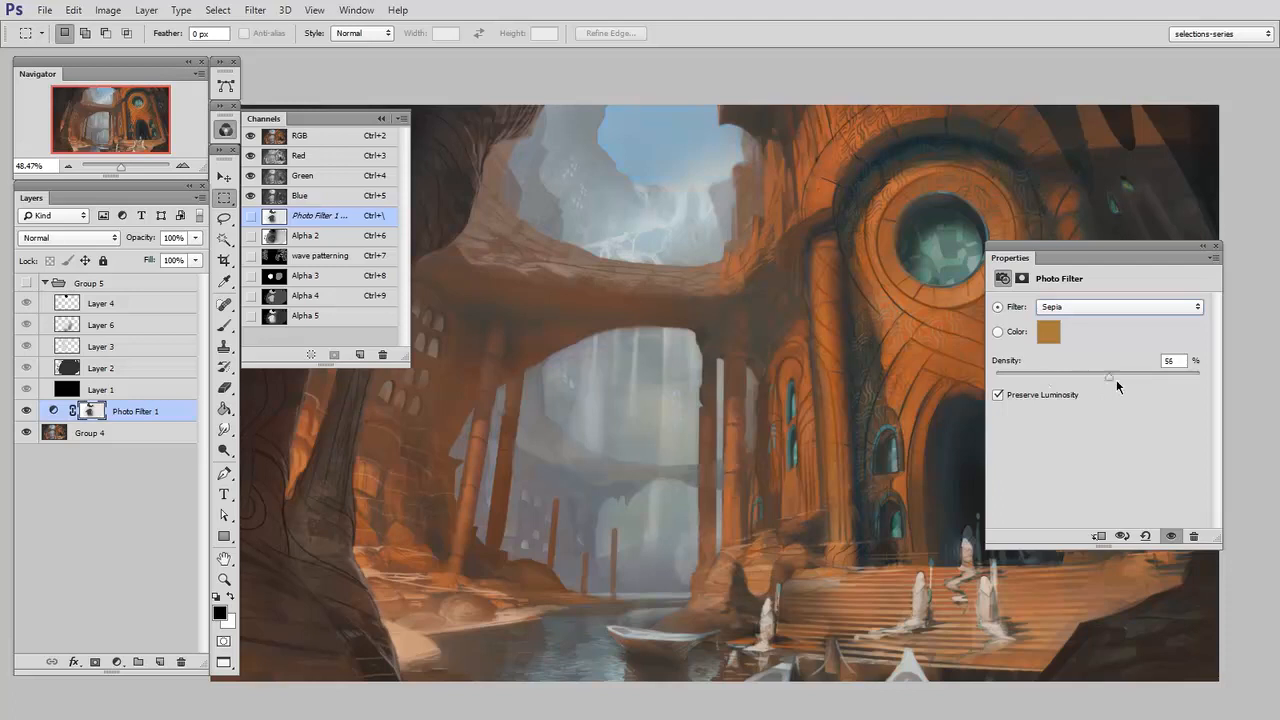
Set the Photo Filter's density to 71% and close its properties
left_click(1166, 378)
left_click_drag(690, 429, 692, 465)
left_click_drag(760, 275, 762, 277)
left_click(744, 333)
left_click_drag(805, 386, 806, 386)
left_click(785, 412)
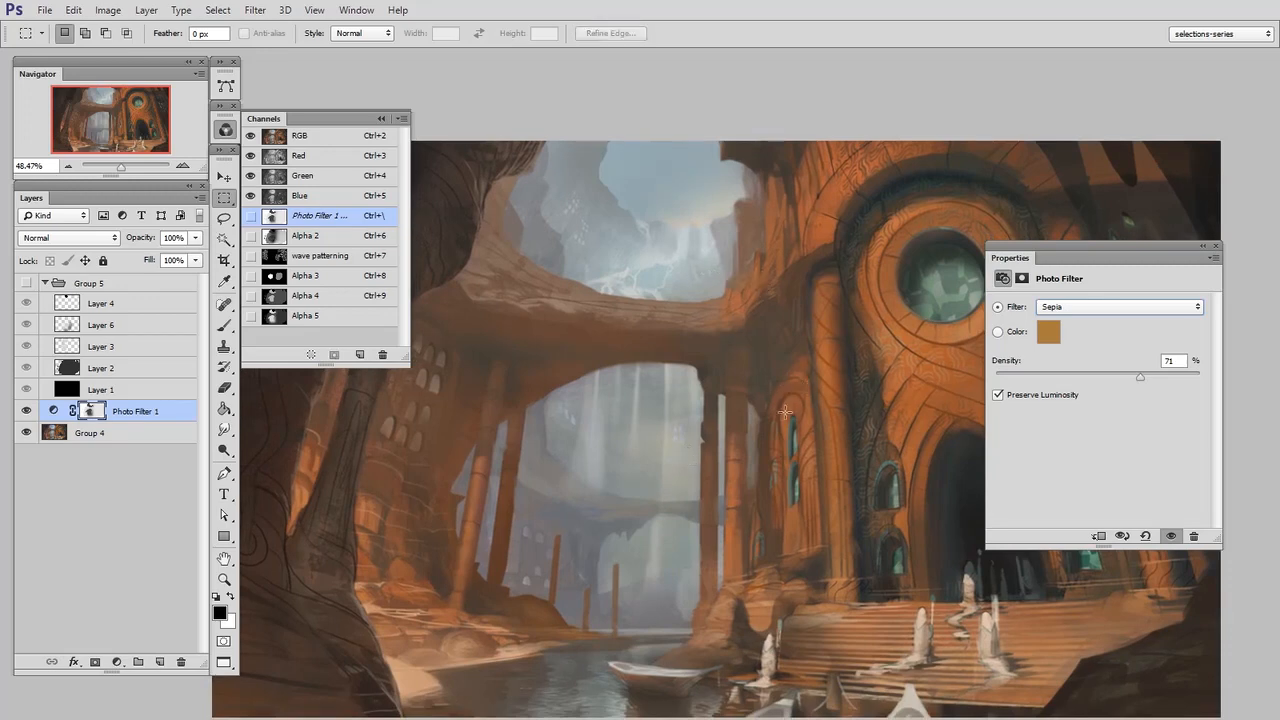
left_click(1215, 245)
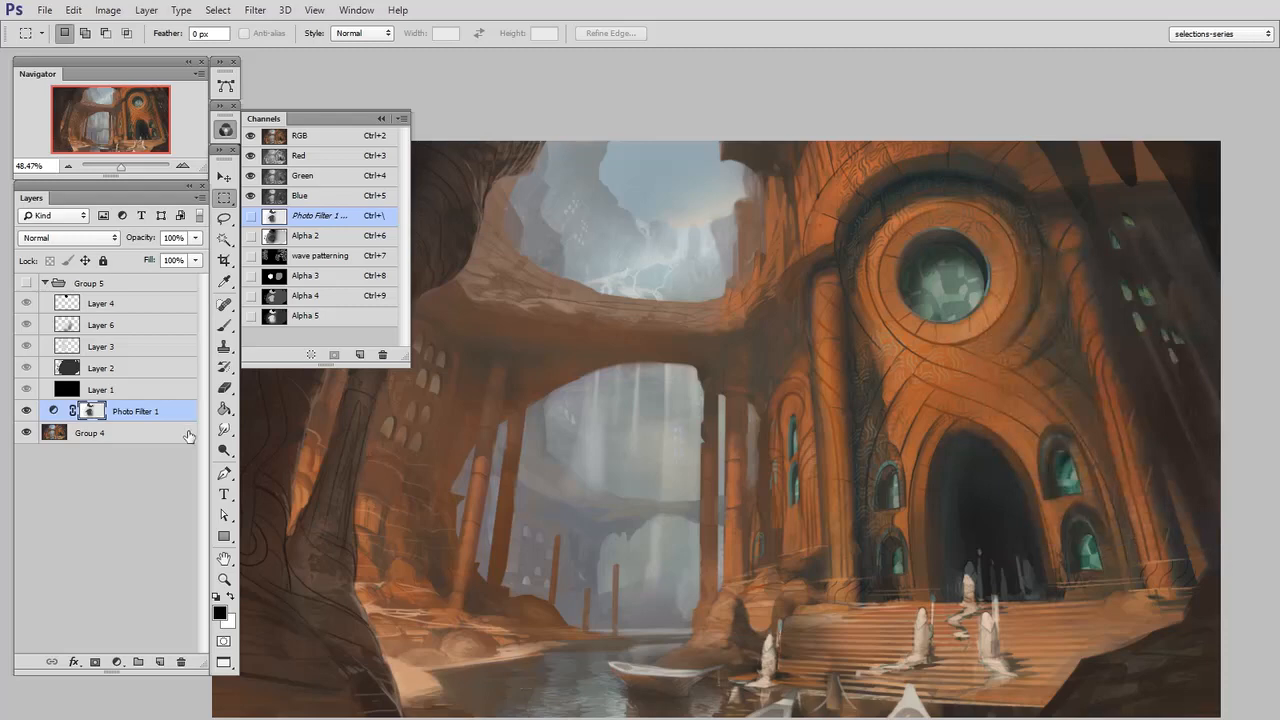
Target the Photo Filter layer's mask and choose the hard round 70 px brush
left_click(318, 137)
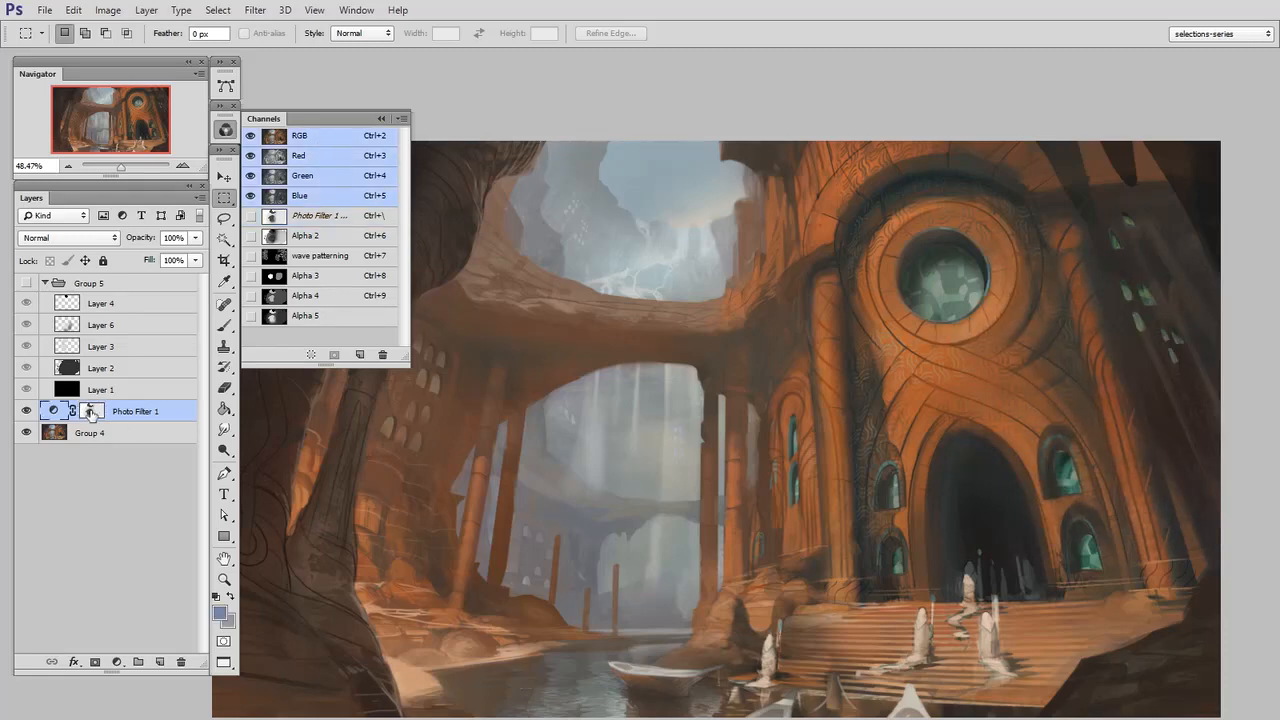
left_click(91, 414)
left_click_drag(725, 342, 845, 366)
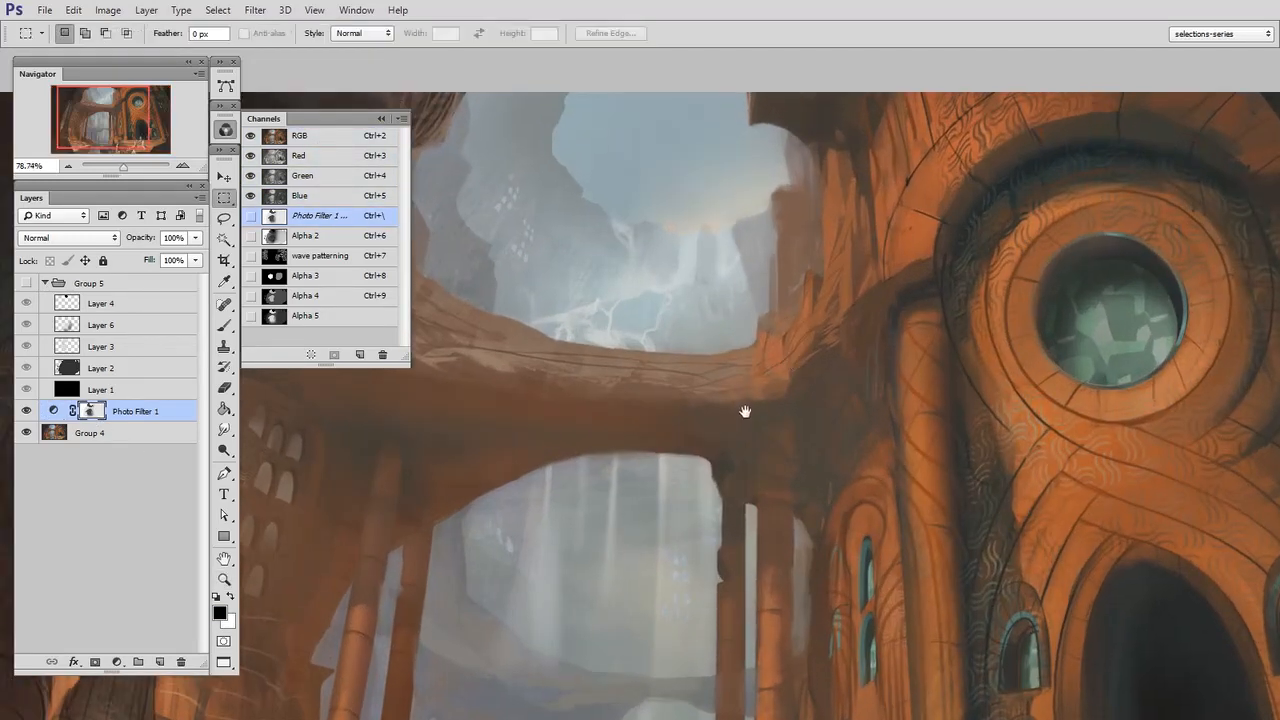
left_click_drag(759, 388, 792, 404)
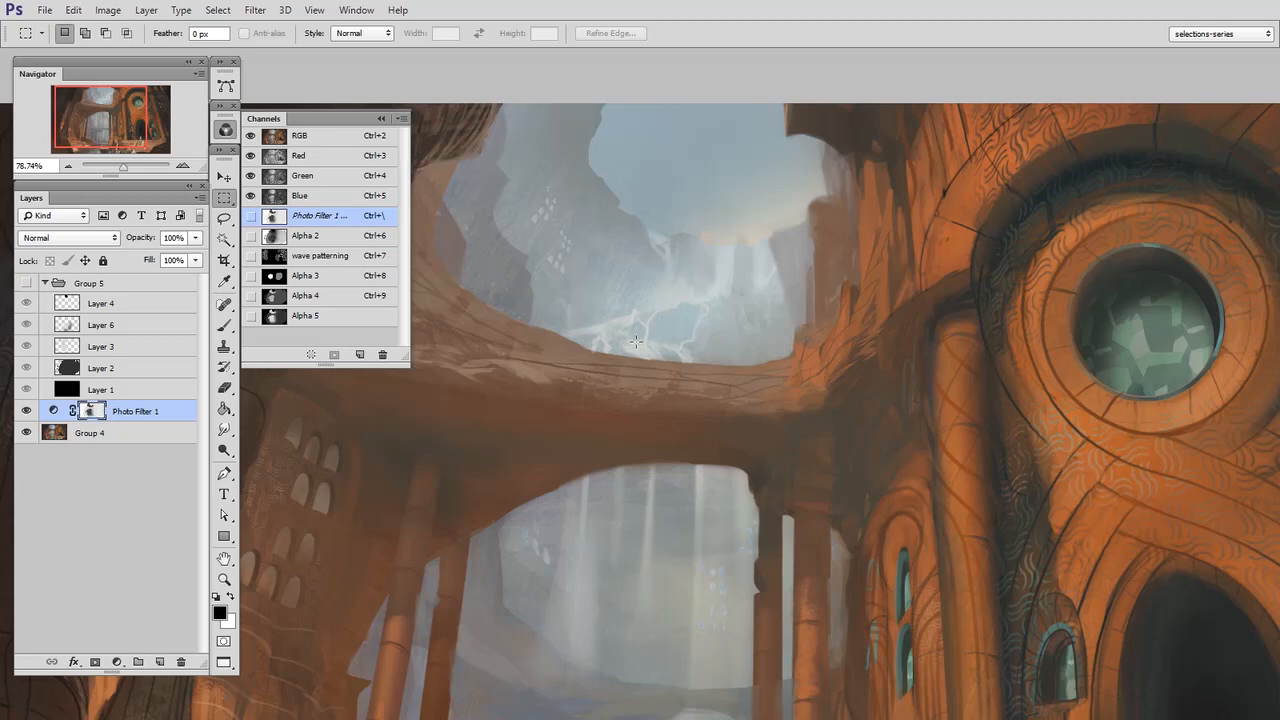
key("b")
right_click(693, 284)
left_click(716, 392)
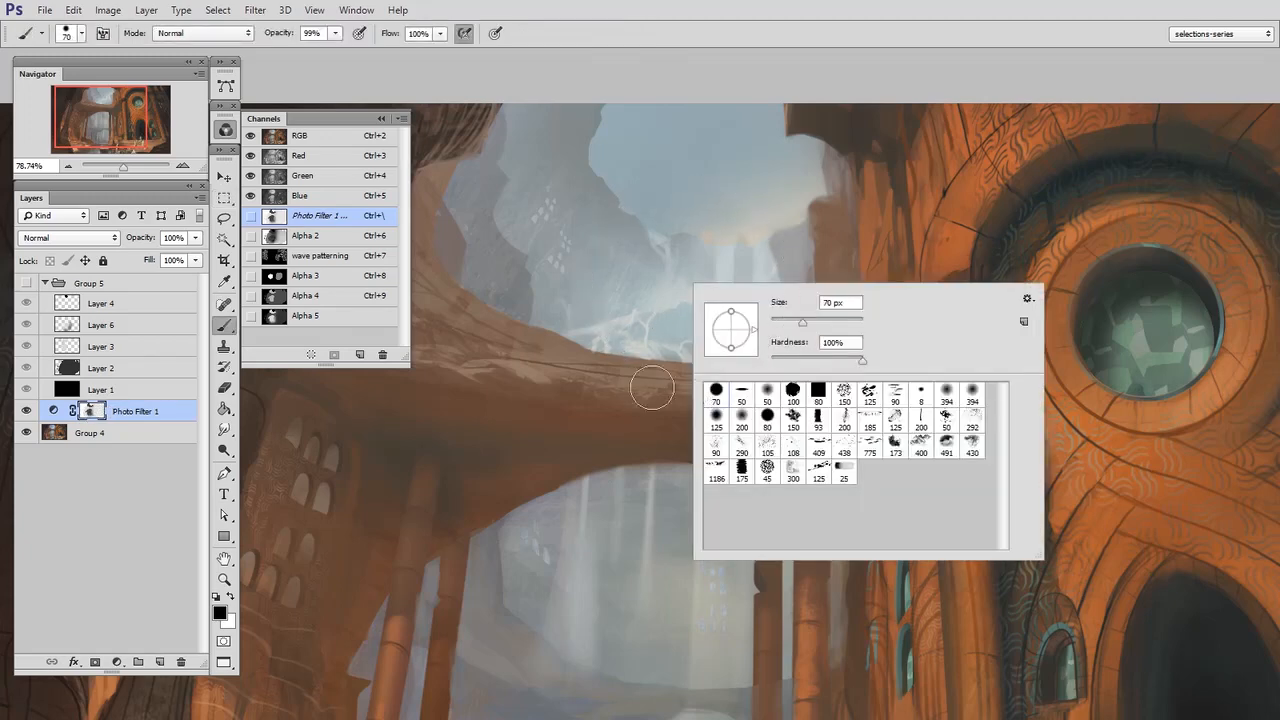
left_click(610, 405)
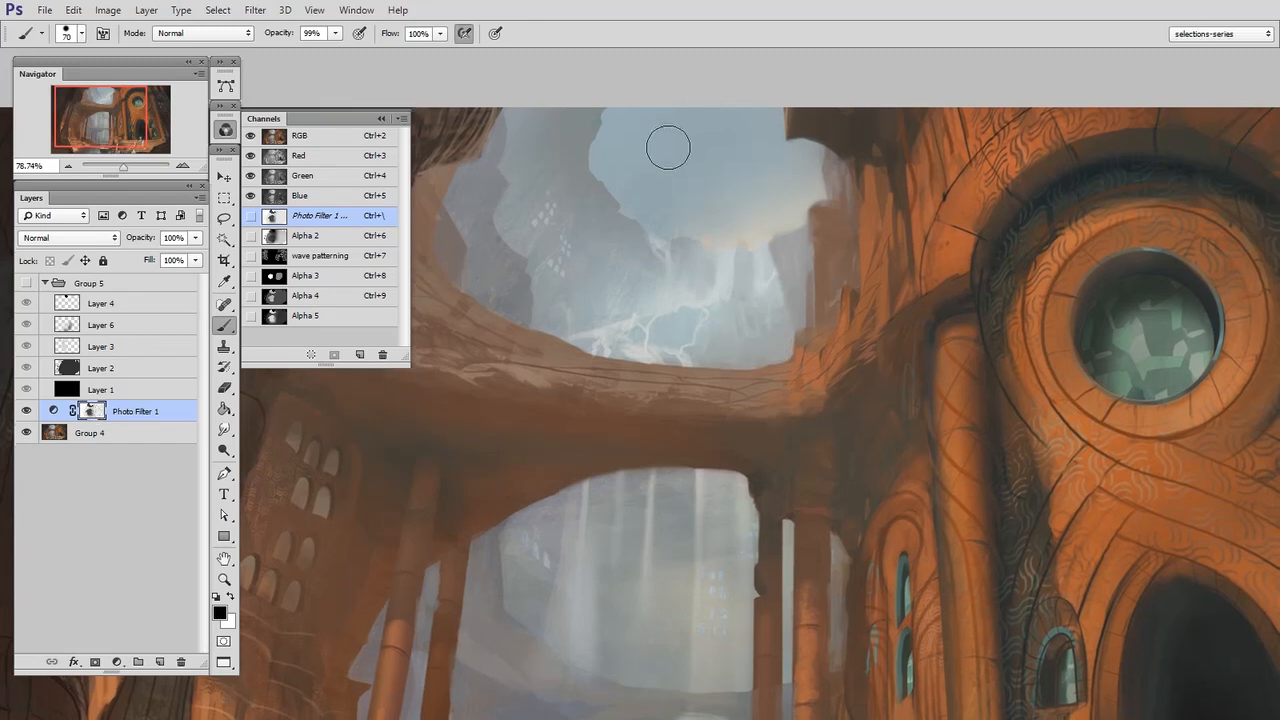
Paint black on the Photo Filter mask across the sky opening to remove the sepia tint there
mouse_move(625, 118)
left_mouse_down()
mouse_move(626, 183)
mouse_move(657, 122)
left_mouse_up()
scroll(700, 150, "up", 3)
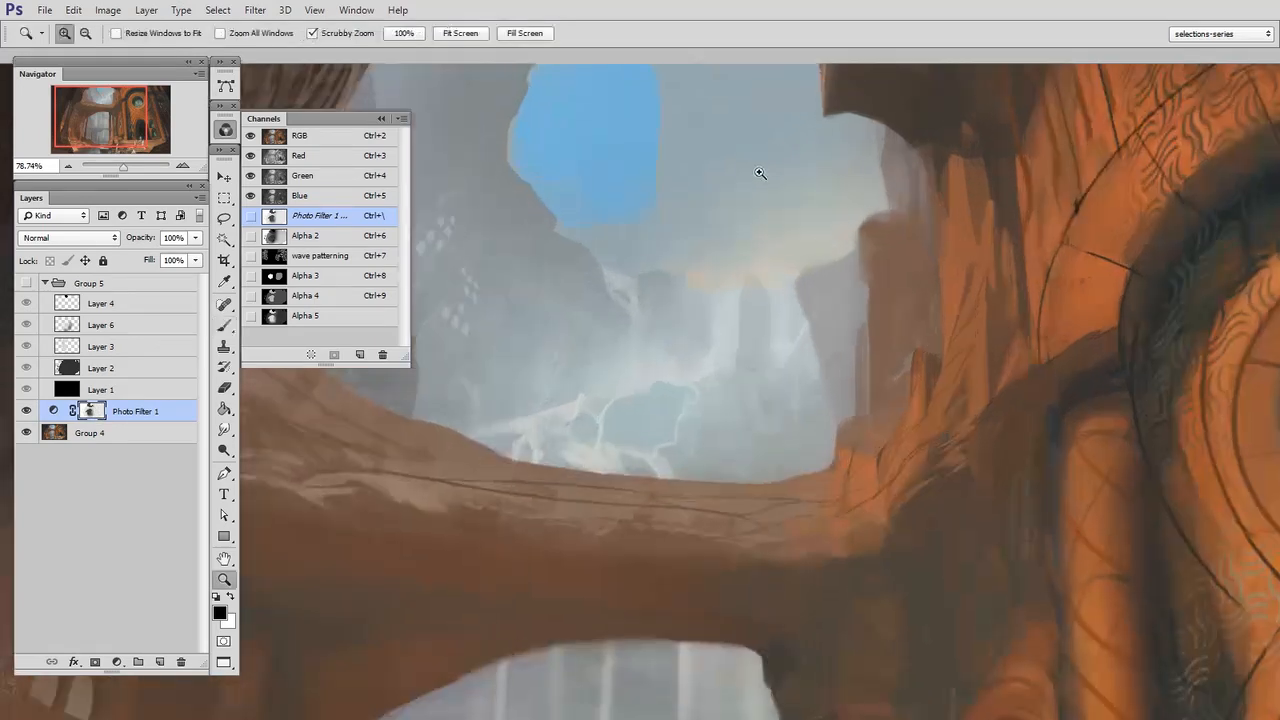
mouse_move(646, 263)
left_mouse_down()
mouse_move(669, 239)
mouse_move(714, 242)
mouse_move(703, 183)
mouse_move(617, 288)
mouse_move(587, 291)
mouse_move(713, 322)
mouse_move(733, 169)
mouse_move(757, 200)
mouse_move(765, 258)
mouse_move(788, 237)
mouse_move(844, 251)
mouse_move(828, 237)
mouse_move(814, 285)
mouse_move(686, 339)
mouse_move(765, 323)
mouse_move(829, 246)
left_mouse_up()
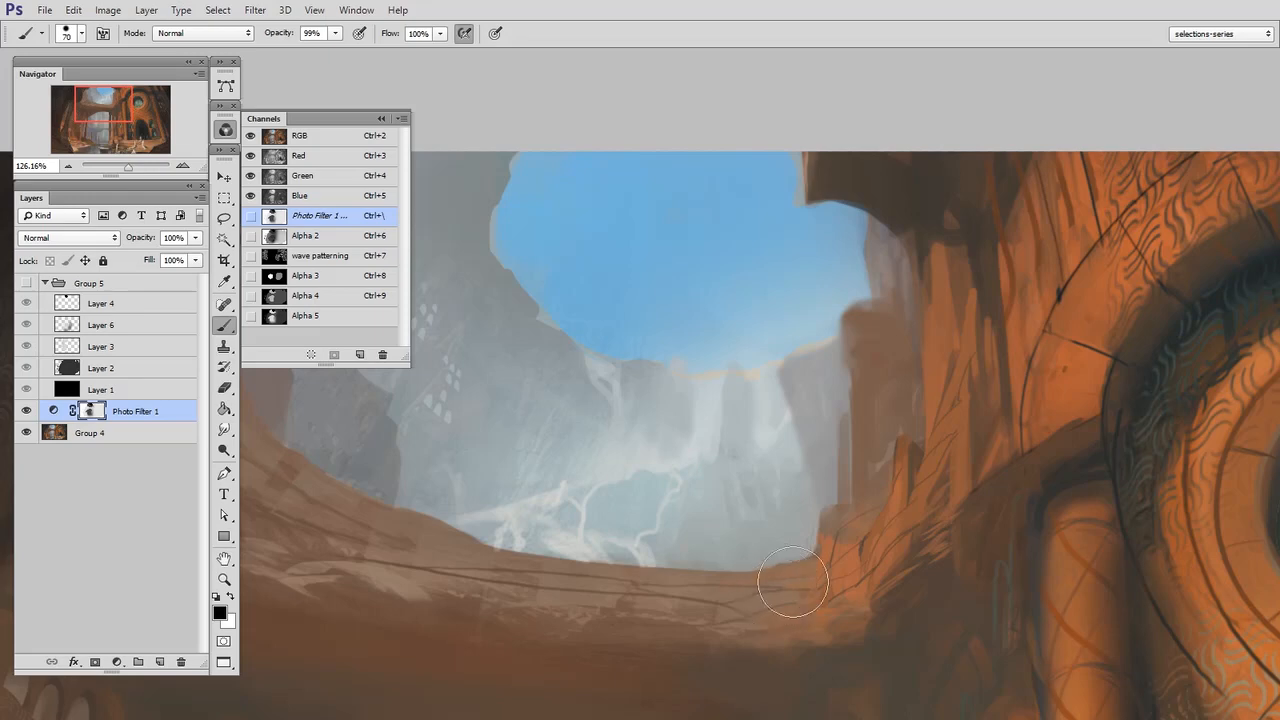
Display the Alpha 5 channel by itself and paint a freeform light grey patch in its dark building area with a 129 px brush
left_click(306, 316)
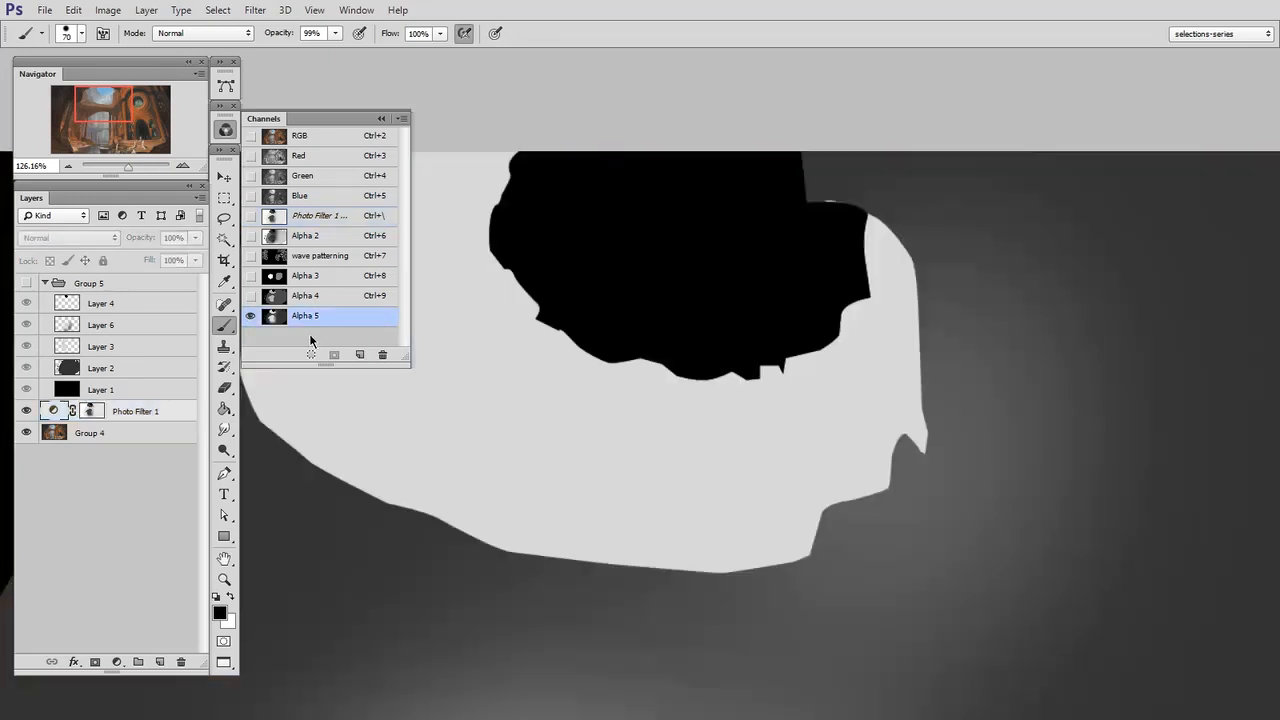
left_click(308, 140)
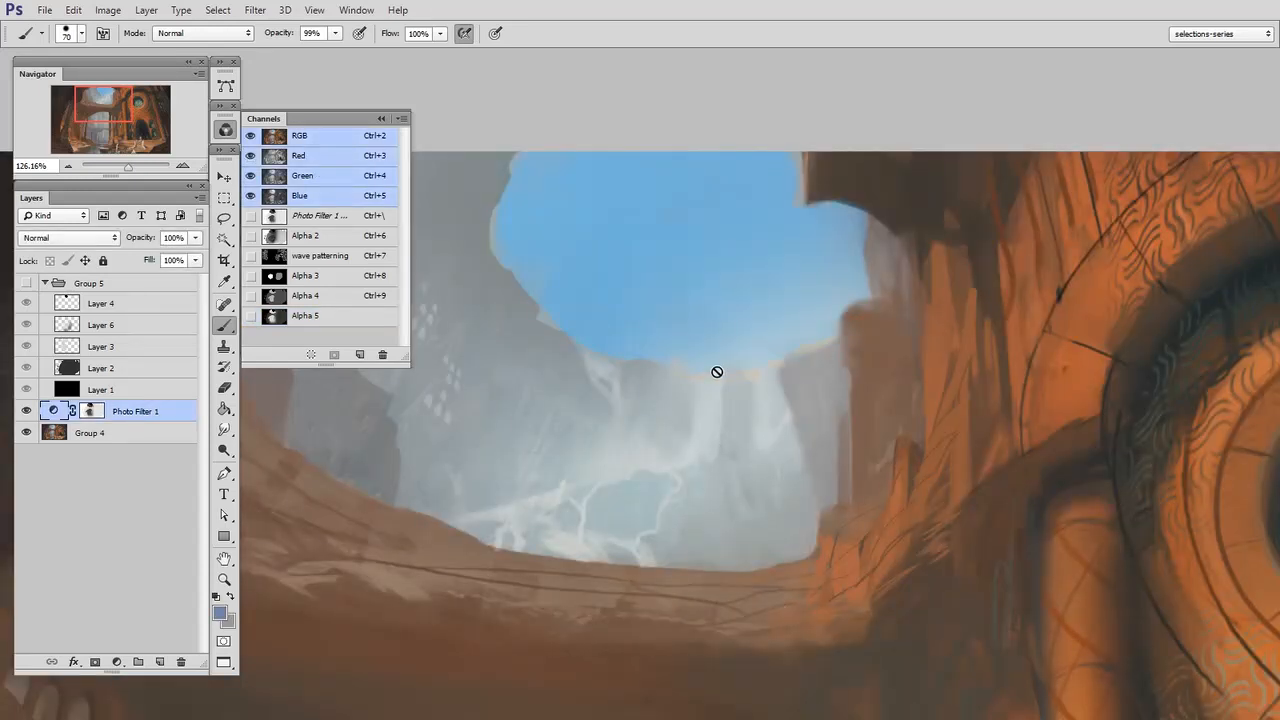
left_click(333, 317)
key("z")
left_click_drag(958, 487, 912, 492)
left_click_drag(881, 612, 832, 337)
mouse_move(917, 397)
left_mouse_down()
mouse_move(887, 395)
mouse_move(876, 419)
left_mouse_up()
key("b")
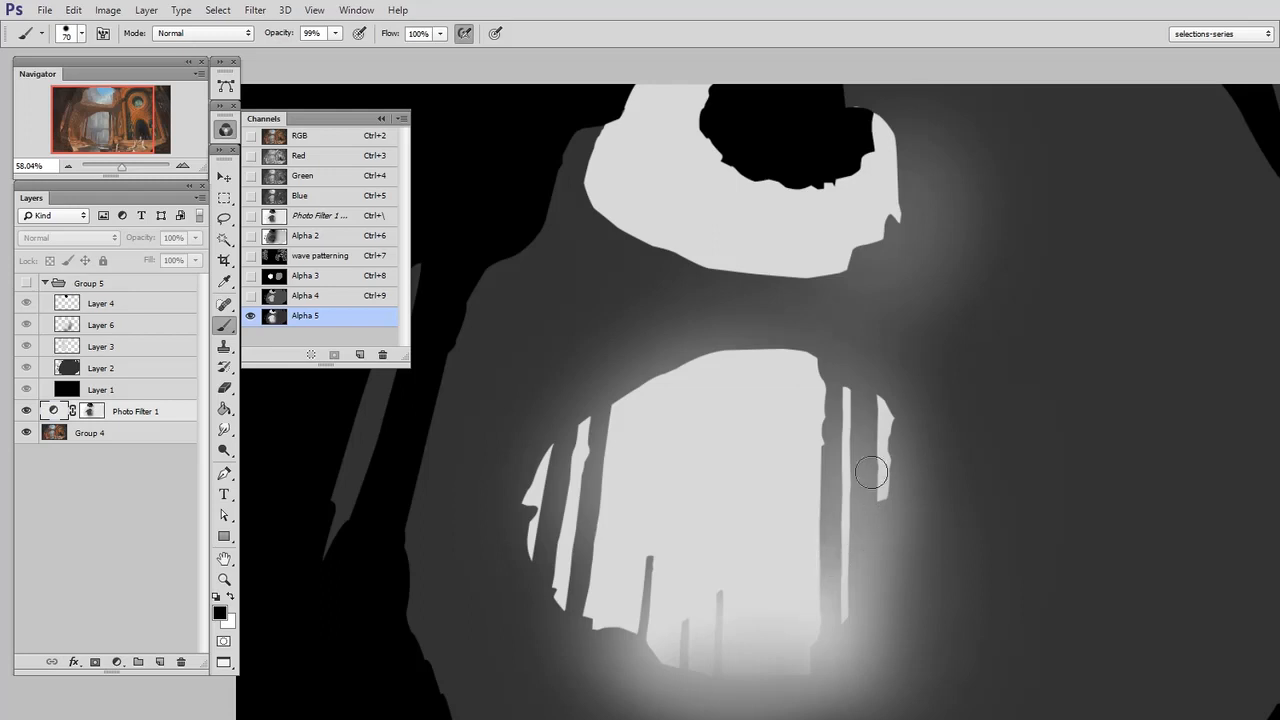
left_click_drag(822, 393, 717, 451)
key("x")
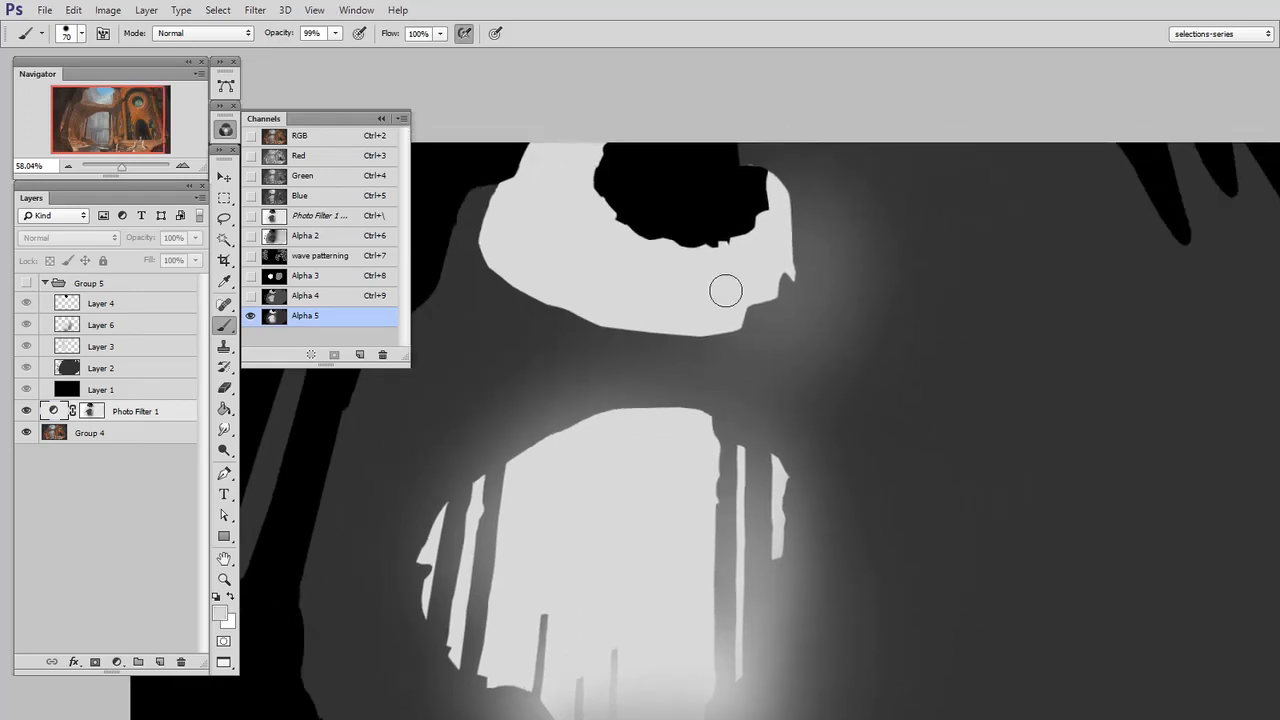
mouse_move(1043, 325)
left_mouse_down()
mouse_move(1027, 371)
mouse_move(1061, 527)
mouse_move(920, 538)
left_mouse_up()
left_click_drag(963, 477, 986, 489)
mouse_move(914, 373)
left_mouse_down()
mouse_move(983, 486)
mouse_move(1006, 423)
mouse_move(1080, 330)
left_mouse_up()
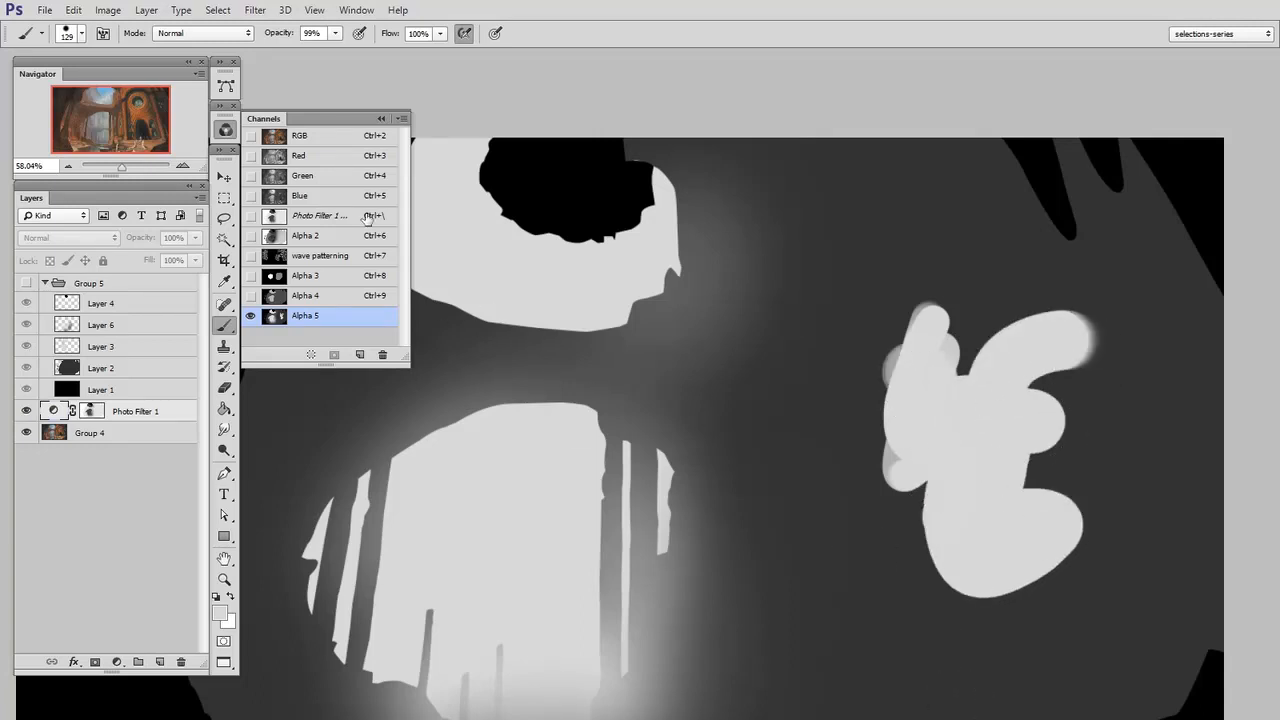
Return to the full-colour image, load Alpha 5 as a selection and add a new layer above the Photo Filter adjustment
key("ctrl+2")
mouse_move(658, 510)
left_mouse_down()
mouse_move(737, 449)
mouse_move(751, 421)
left_mouse_up()
left_click(273, 318, "ctrl")
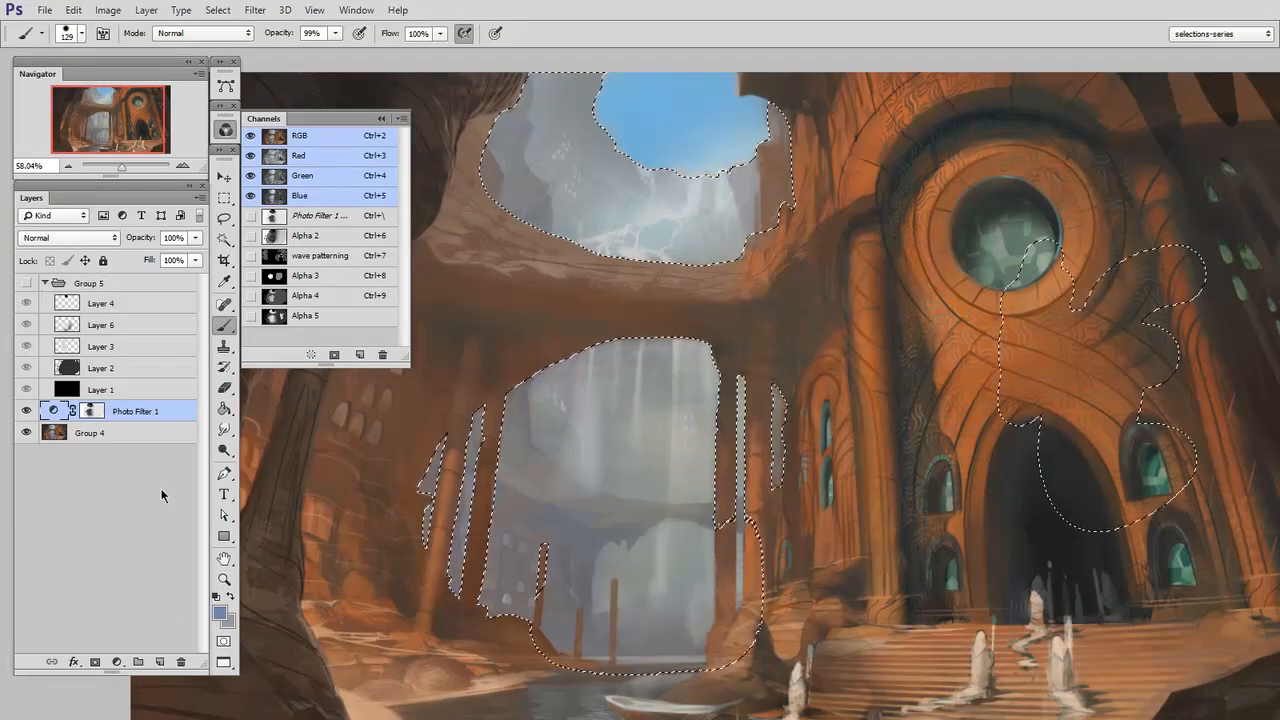
left_click(159, 662)
left_click_drag(694, 476, 683, 475)
Set the foreground colour to bright green and paint broadly through the Alpha 5 selection with a 507 px brush
key("n")
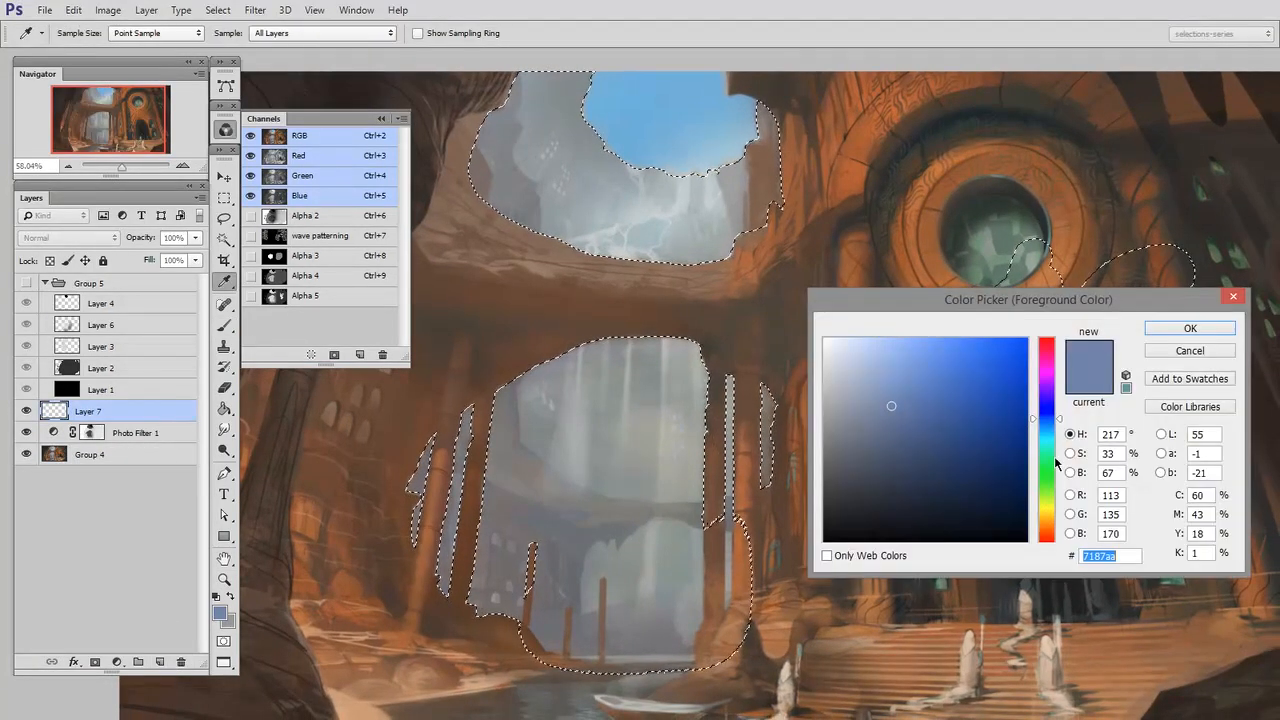
left_click(1046, 468)
left_click(958, 344)
left_click(1190, 328)
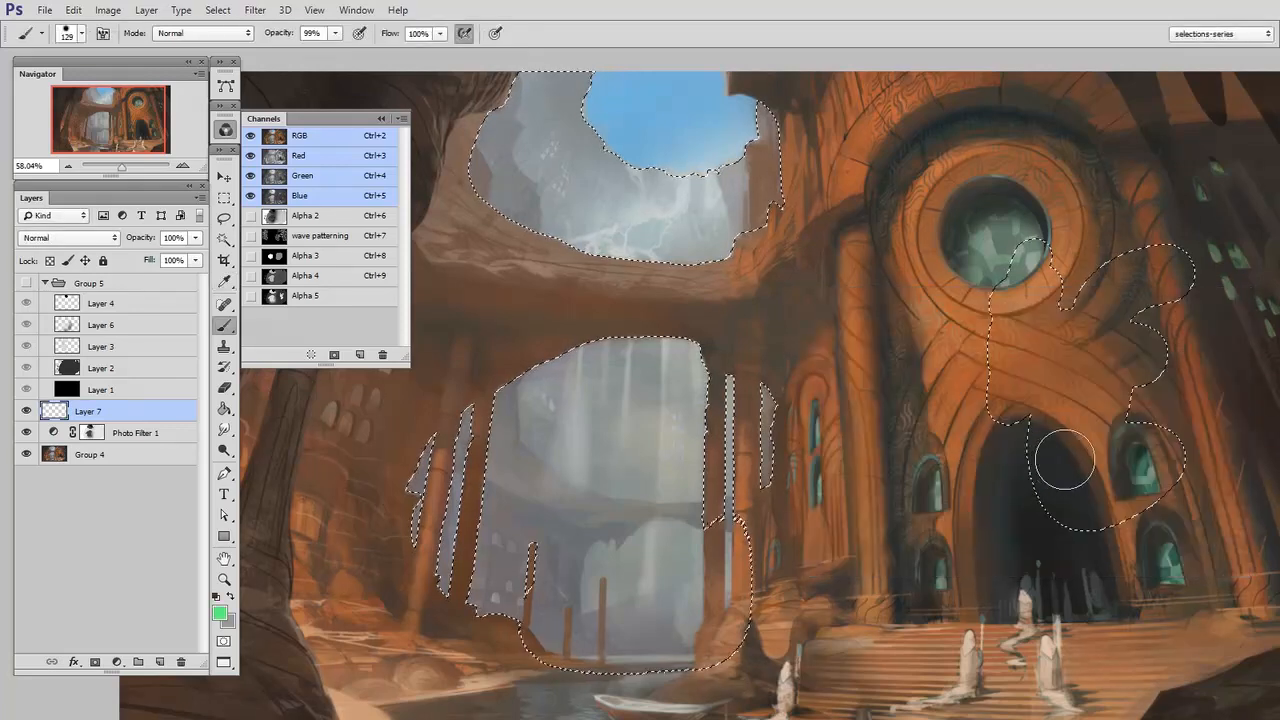
key("z")
left_click(955, 515)
mouse_move(942, 513)
left_mouse_down()
mouse_move(868, 513)
mouse_move(849, 465)
left_mouse_up()
key("b")
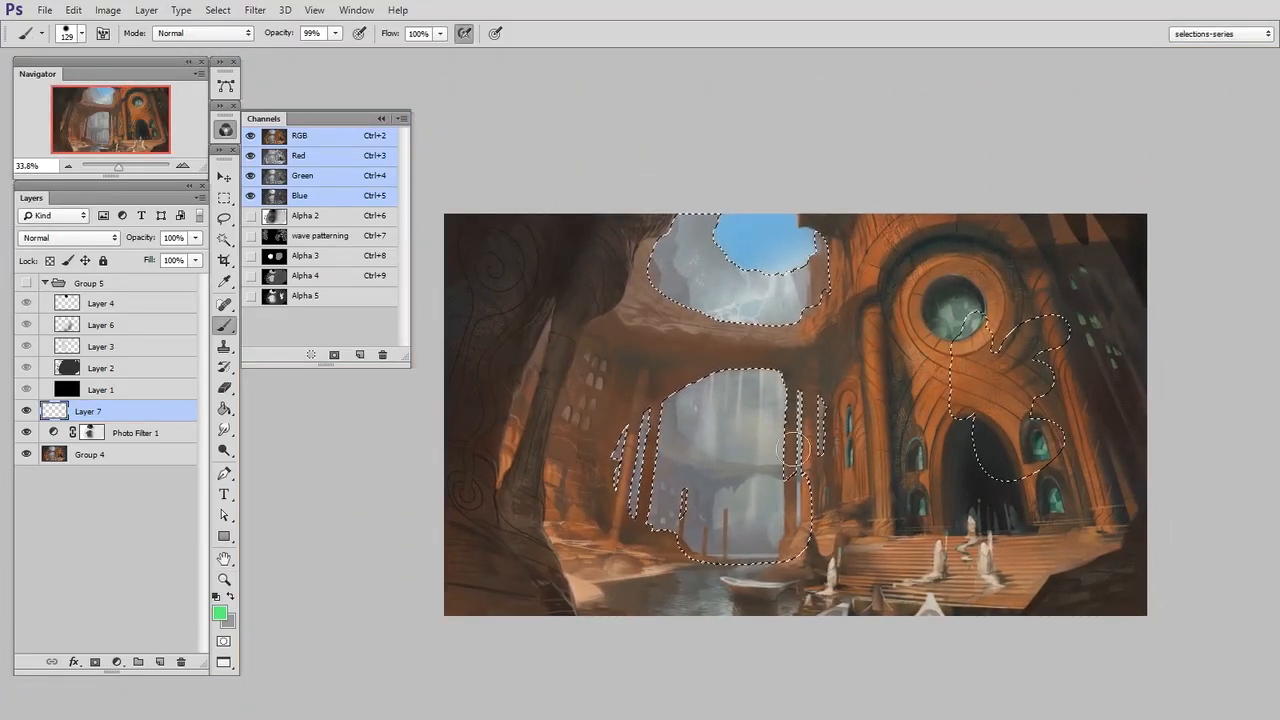
mouse_move(806, 368)
left_mouse_down()
mouse_move(828, 506)
mouse_move(856, 497)
mouse_move(852, 320)
mouse_move(686, 450)
mouse_move(993, 438)
mouse_move(1060, 335)
left_mouse_up()
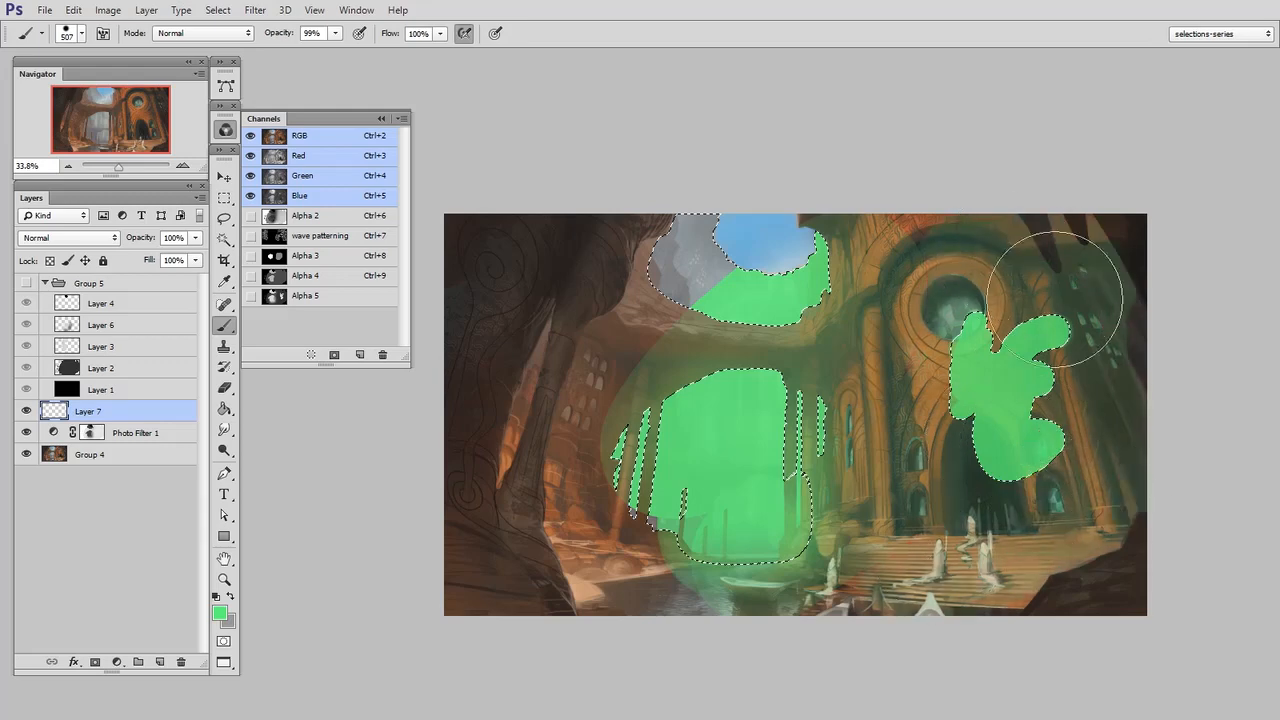
Clear the selection and remove the green Layer 7 and the Photo Filter adjustment
left_click(224, 197)
left_click(515, 598)
left_click(314, 298)
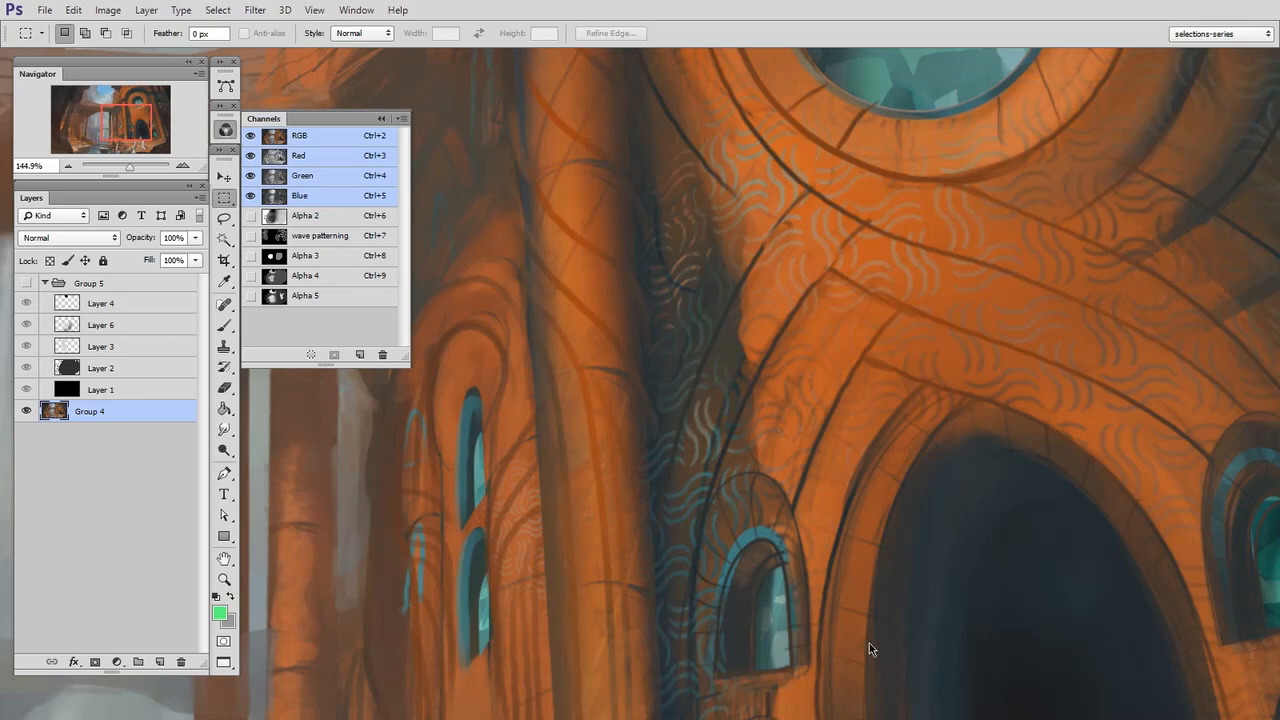
View the wave patterning channel by itself and return to the full-colour image
left_click(277, 240)
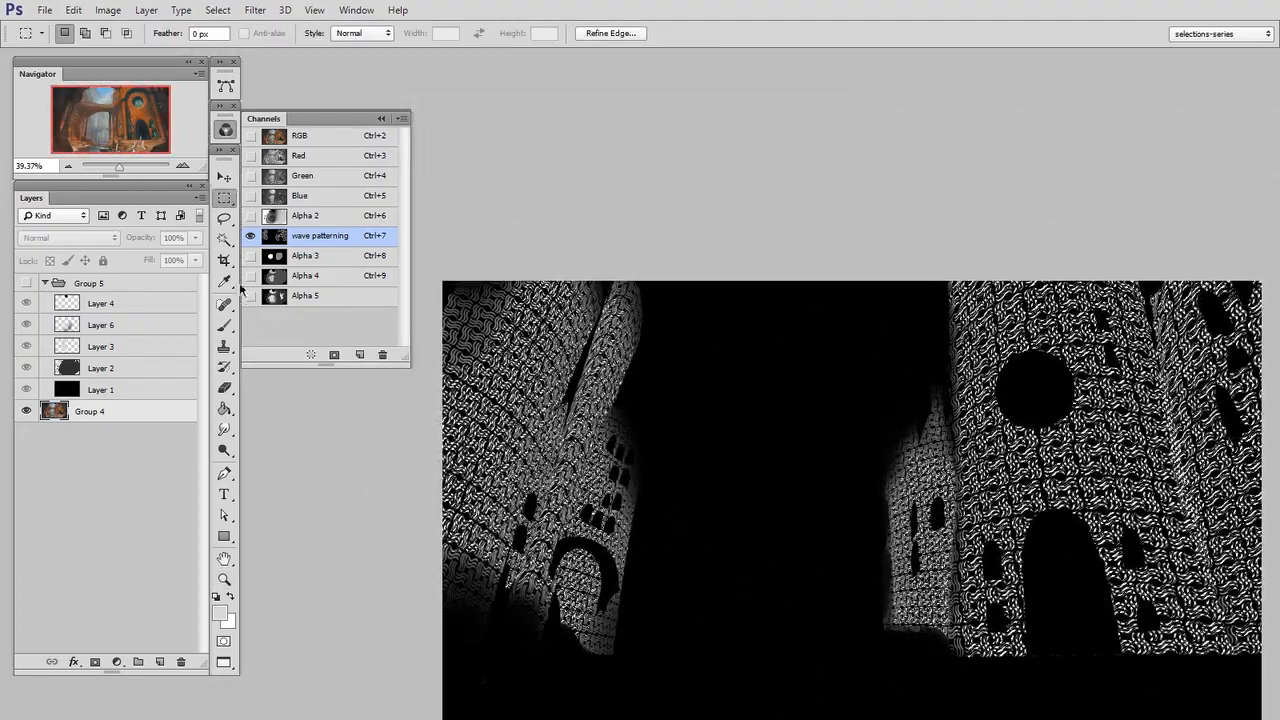
left_click(224, 198)
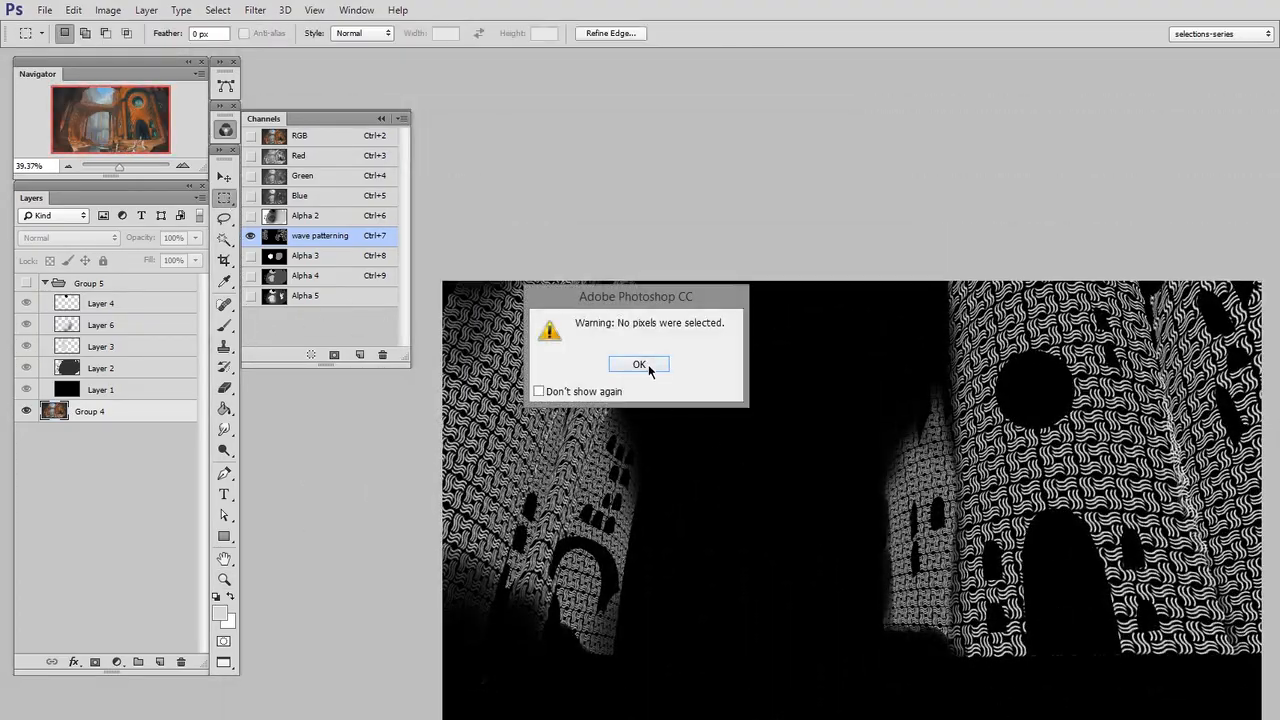
left_click(648, 368)
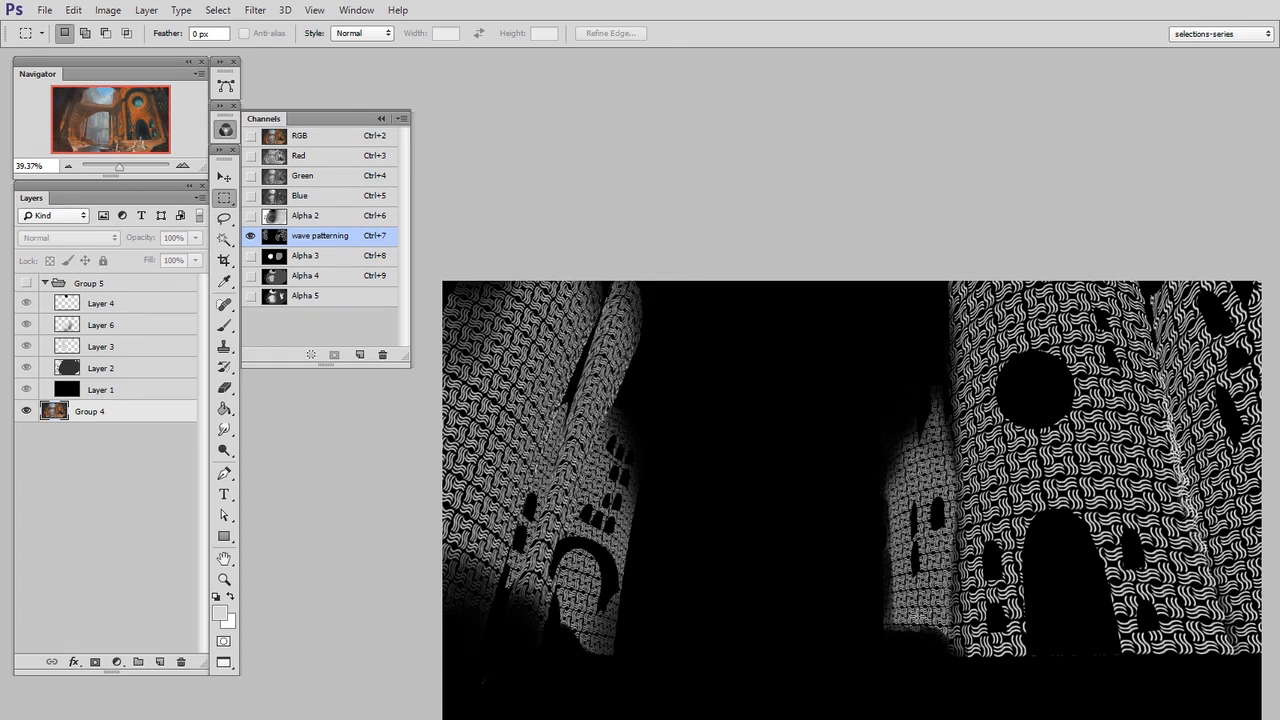
left_click_drag(893, 640, 882, 484)
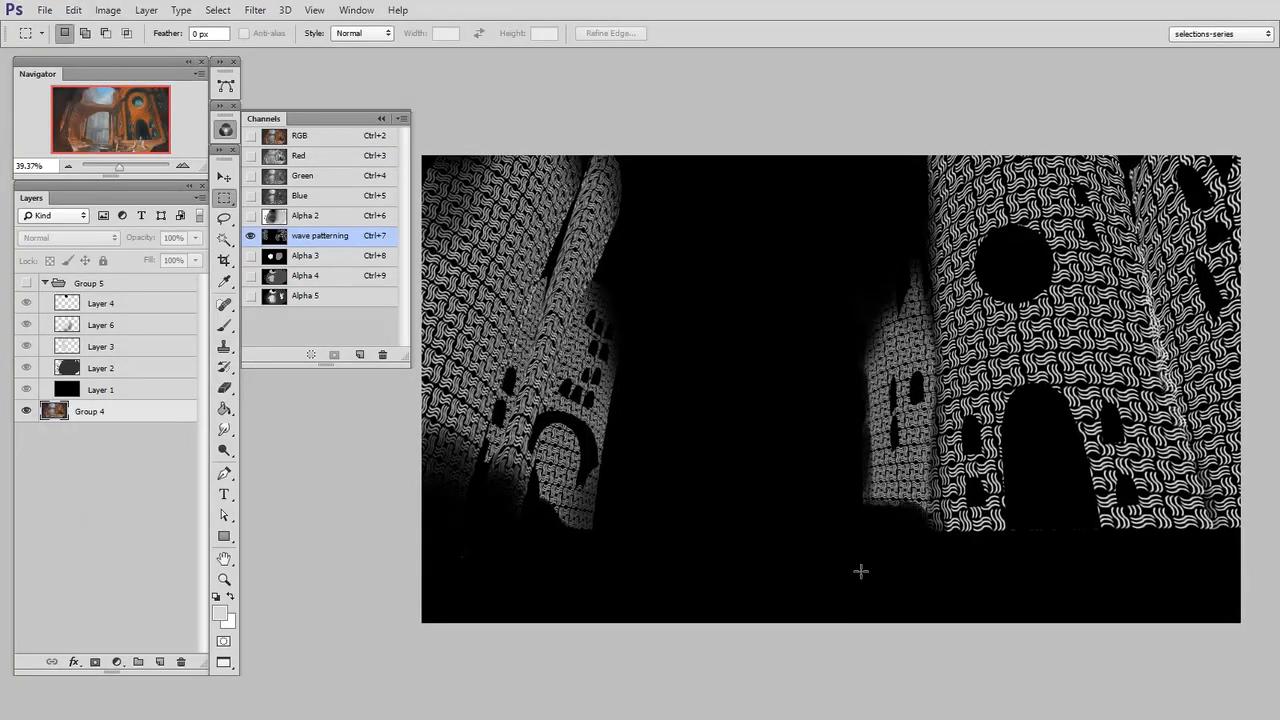
left_click(315, 140)
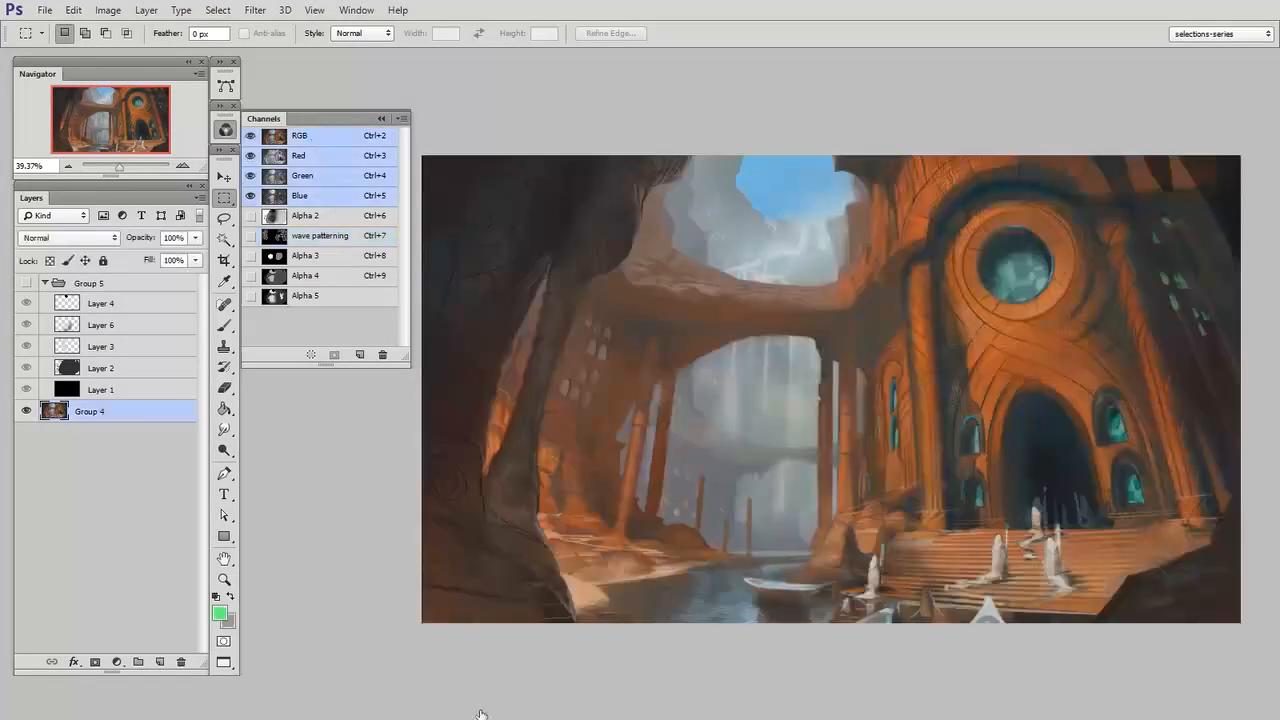
Create a new layer and a new group above Group 4, and mask the group with the wave patterning channel's selection
key("ctrl+space")
left_click_drag(873, 478, 912, 475)
left_click_drag(900, 484, 805, 525)
key("ctrl+alt+shift+n")
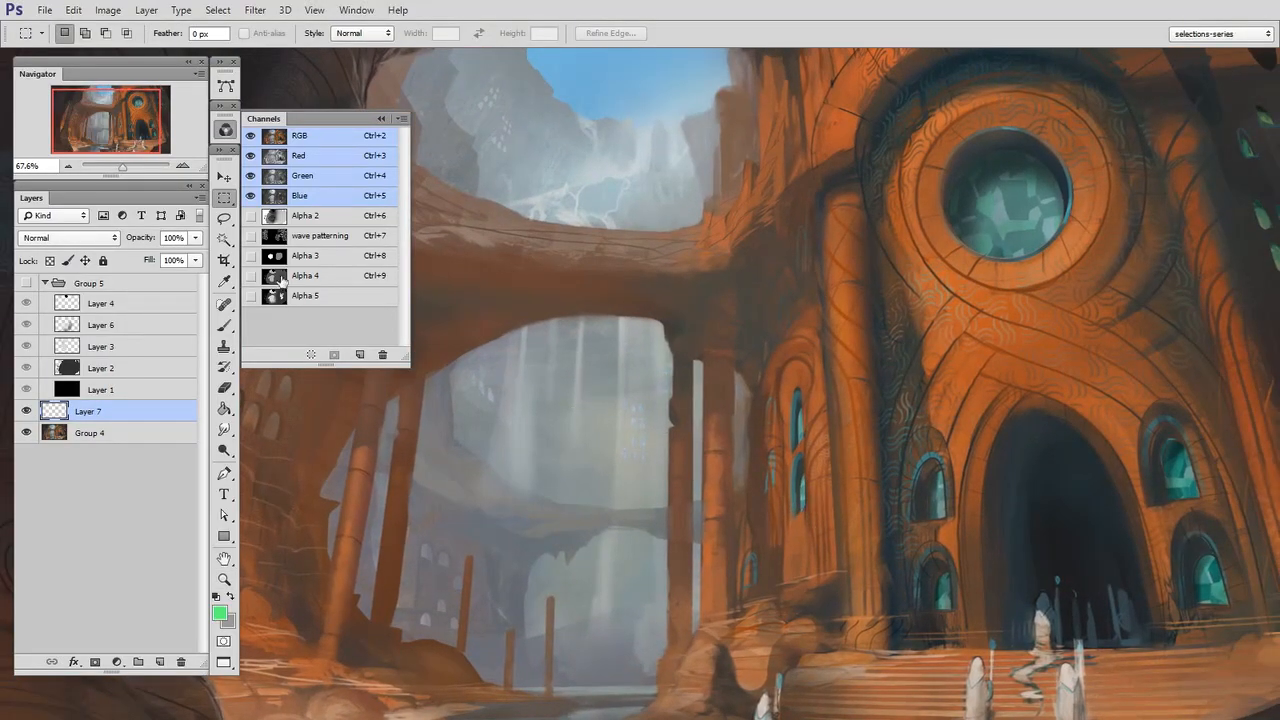
left_click(273, 238, "ctrl")
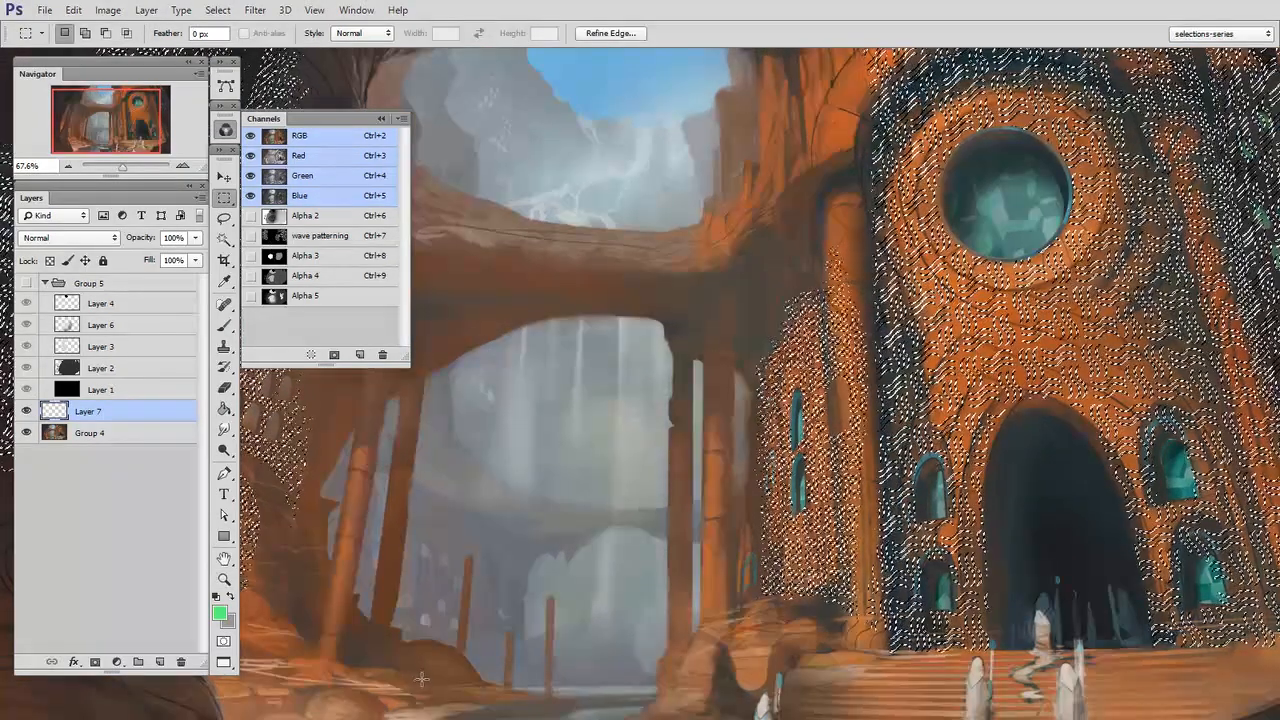
left_click(138, 662)
left_click(94, 663)
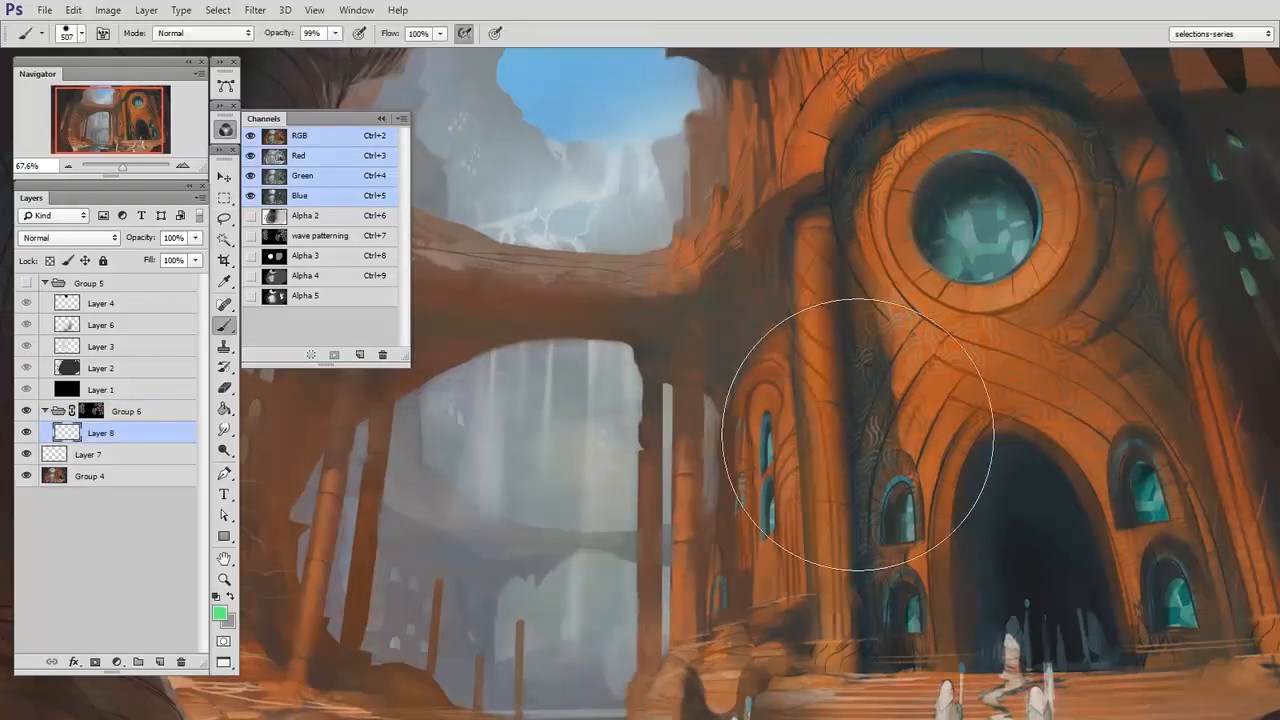
Set the foreground colour to pale blue b0e0fa for painting on Layer 8 inside the masked group
right_click(860, 425)
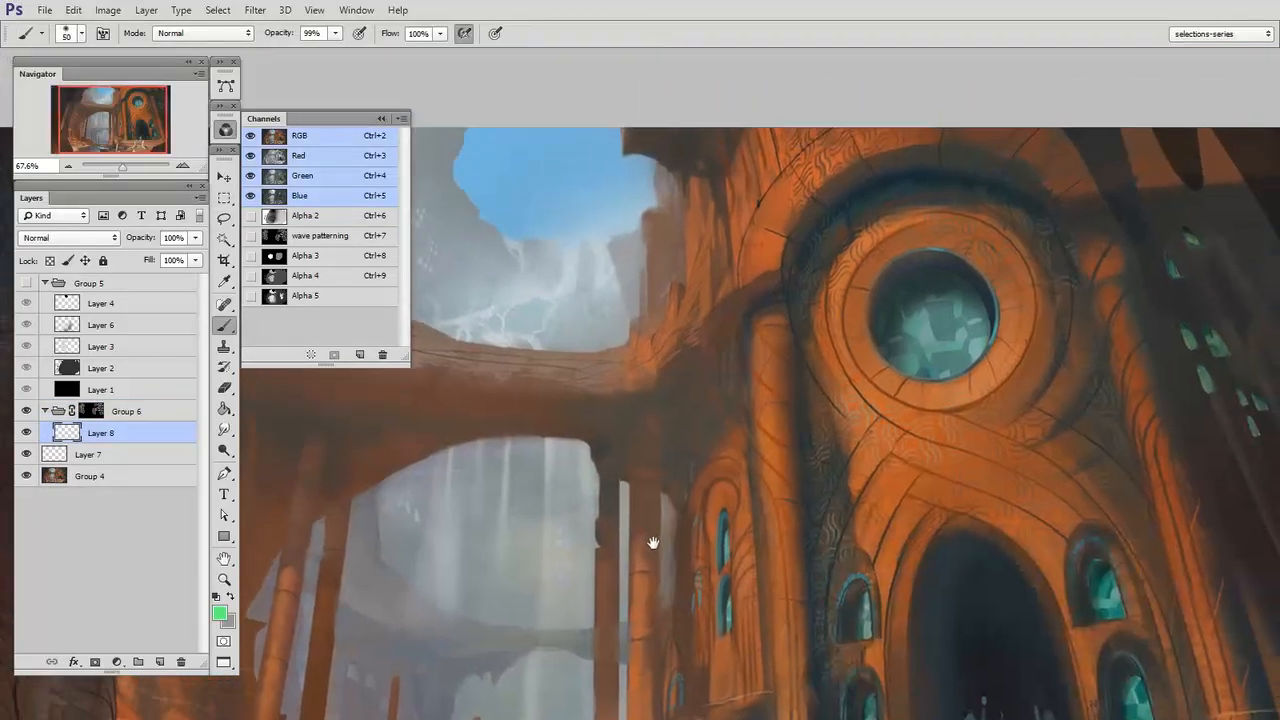
key("n")
left_click(892, 354)
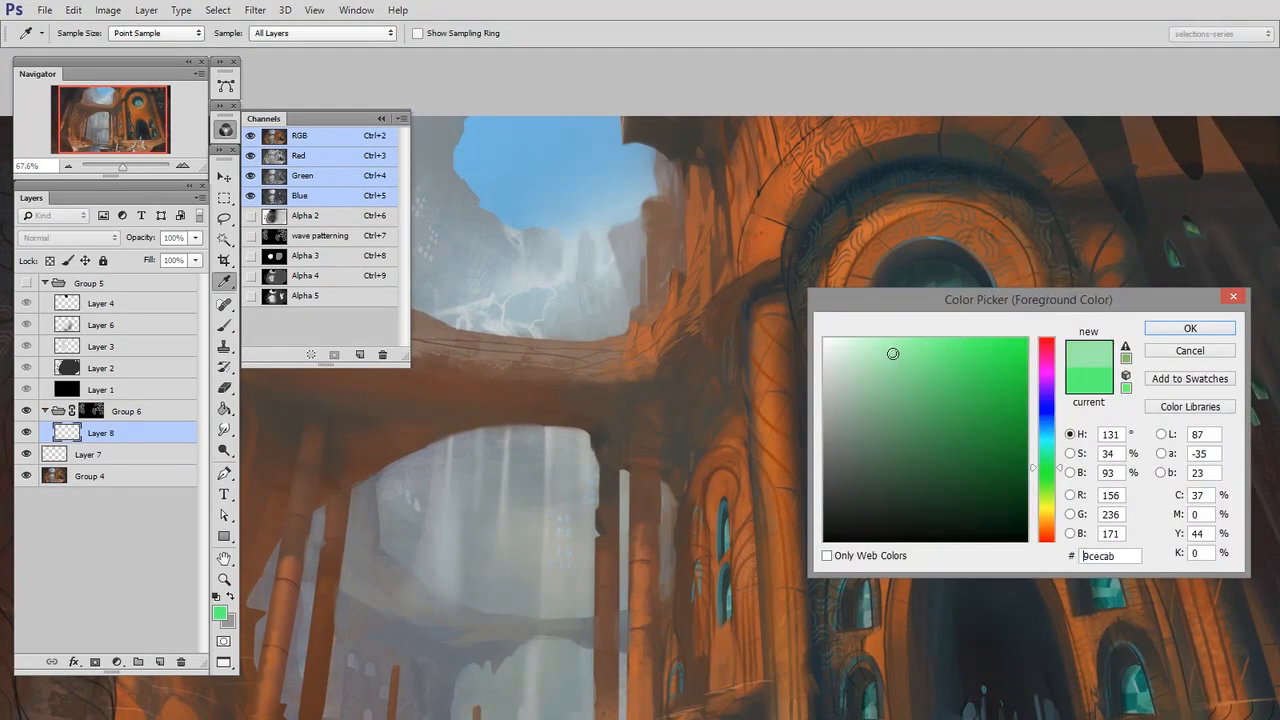
left_click(554, 190)
left_click(893, 355)
key("Return")
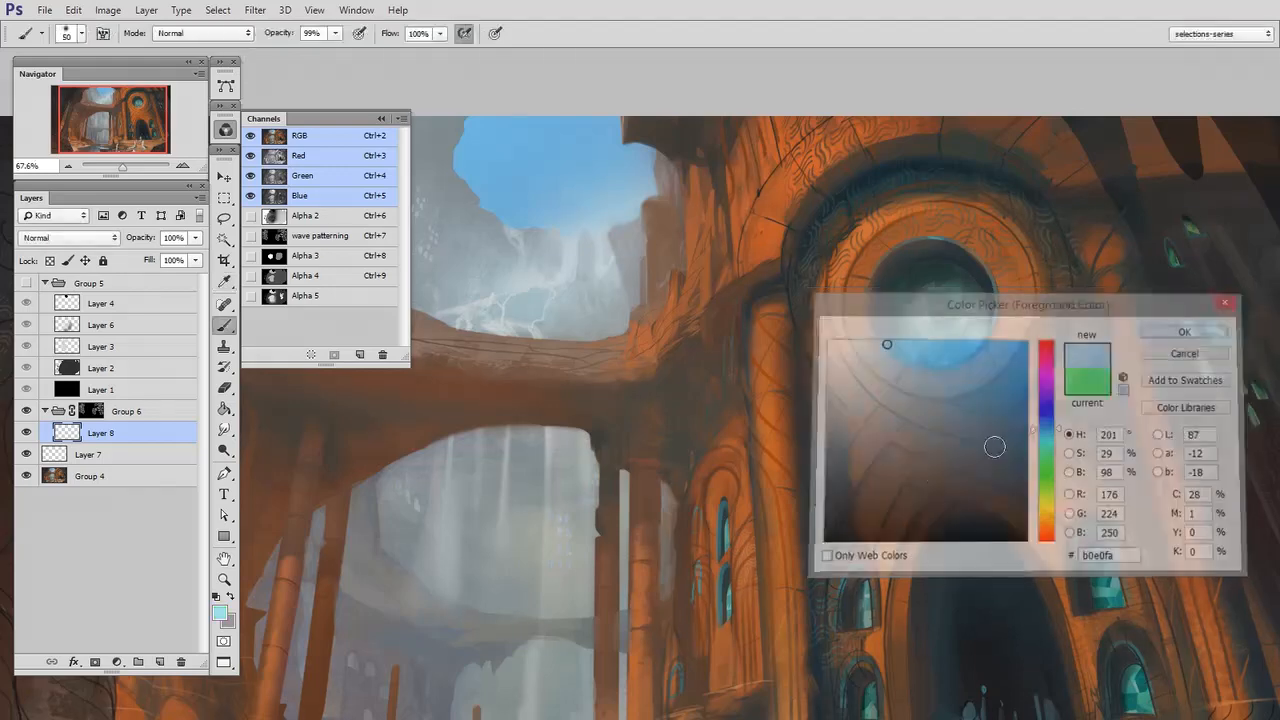
Paint pale blue through the wave patterning mask onto the stonework below the round window with a 399 px brush
key("z")
left_click_drag(939, 523, 1005, 525)
key("b")
left_click_drag(912, 600, 828, 674)
left_click_drag(830, 482, 849, 420)
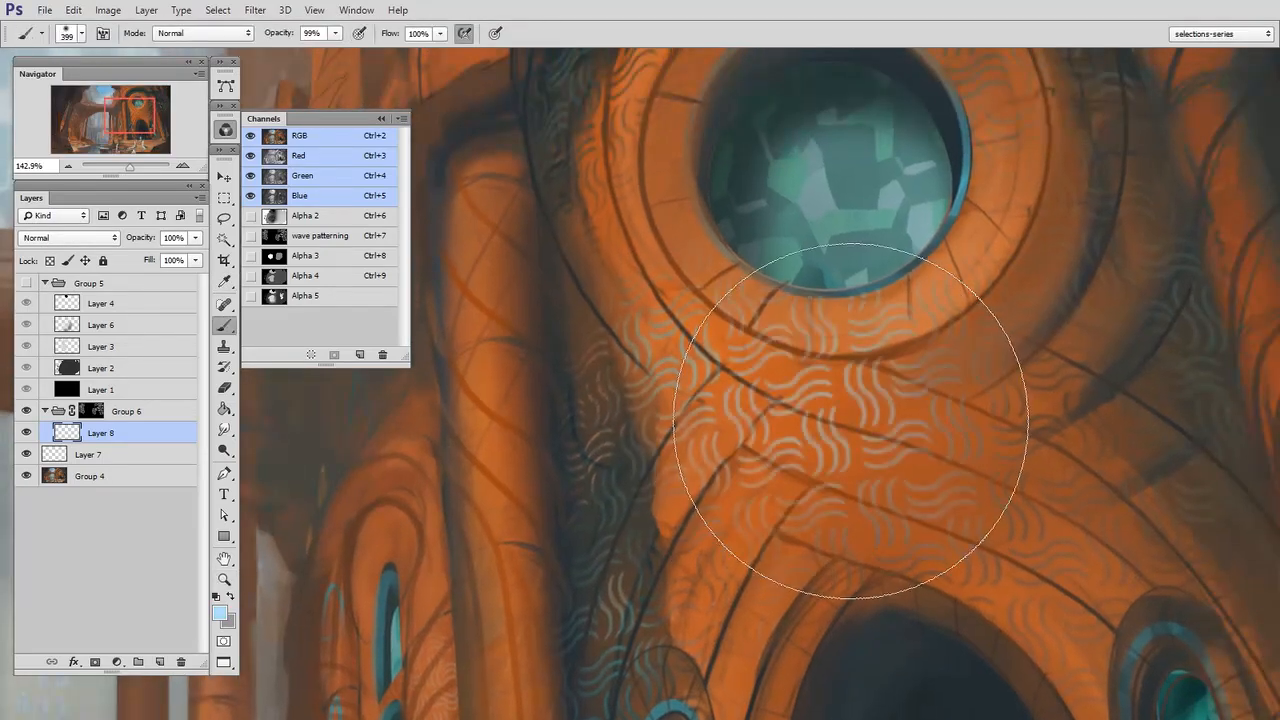
left_click_drag(874, 563, 783, 665)
left_click_drag(890, 526, 979, 455)
Extend the pale blue wave patterning across the facade around the round window and the archway, varying the brush
key("z")
mouse_move(1038, 532)
left_mouse_down()
mouse_move(966, 589)
mouse_move(938, 589)
left_mouse_up()
key("b")
left_click_drag(900, 361, 855, 323)
left_click_drag(858, 430, 846, 430)
mouse_move(795, 325)
left_mouse_down()
mouse_move(636, 343)
mouse_move(647, 305)
left_mouse_up()
mouse_move(815, 543)
left_mouse_down()
mouse_move(809, 431)
mouse_move(845, 314)
left_mouse_up()
mouse_move(735, 400)
left_mouse_down()
mouse_move(692, 435)
mouse_move(680, 470)
left_mouse_up()
left_click_drag(943, 603, 901, 545)
left_click_drag(967, 447, 941, 437)
right_click(938, 438)
double_click(1072, 618)
mouse_move(812, 606)
left_mouse_down()
mouse_move(1029, 549)
mouse_move(1029, 519)
left_mouse_up()
mouse_move(594, 388)
left_mouse_down()
mouse_move(619, 536)
mouse_move(654, 350)
mouse_move(648, 430)
mouse_move(600, 560)
mouse_move(656, 215)
mouse_move(641, 178)
mouse_move(590, 260)
left_mouse_up()
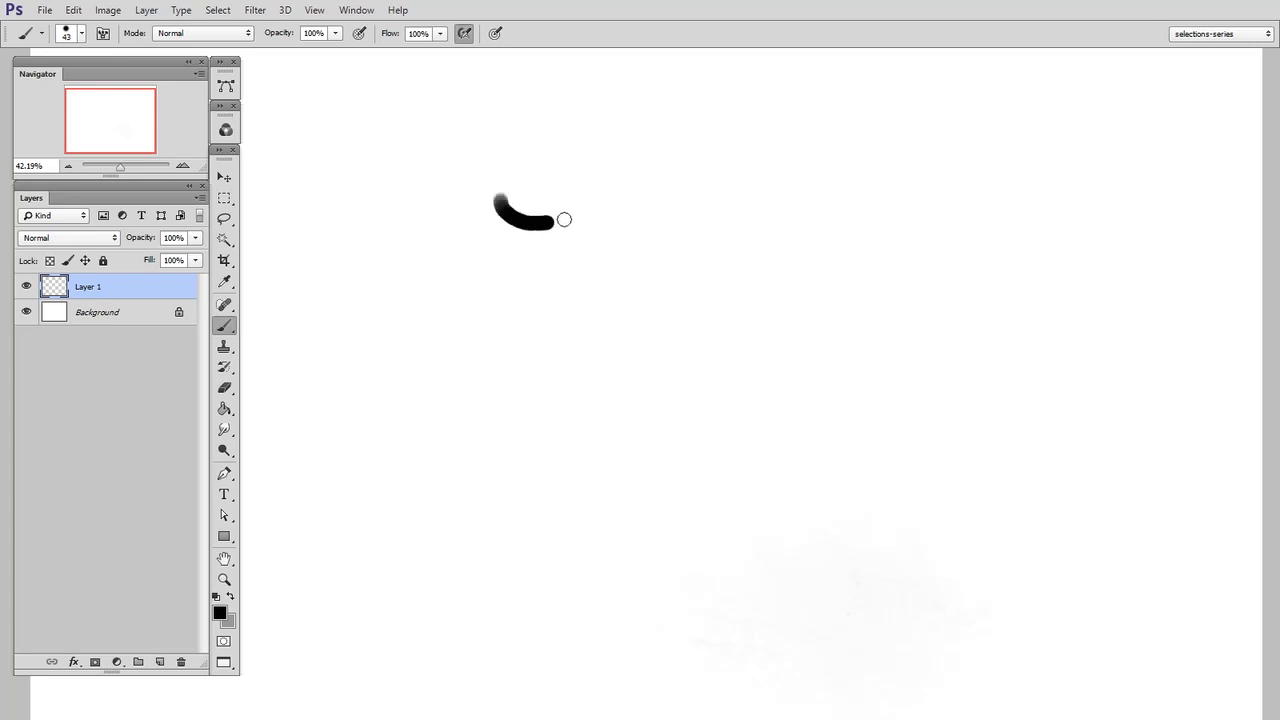
Duplicate the black wavy stroke into a stack of three, merge the copies into one layer and transform it slightly
left_click(224, 177)
left_click_drag(691, 374, 692, 405)
mouse_move(702, 355)
left_mouse_down()
mouse_move(702, 336)
mouse_move(775, 362)
left_mouse_up()
key("ctrl+e")
key("ctrl+e")
key("ctrl+t")
mouse_move(757, 211)
left_mouse_down()
mouse_move(794, 186)
mouse_move(737, 191)
mouse_move(740, 203)
left_mouse_up()
key("Return")
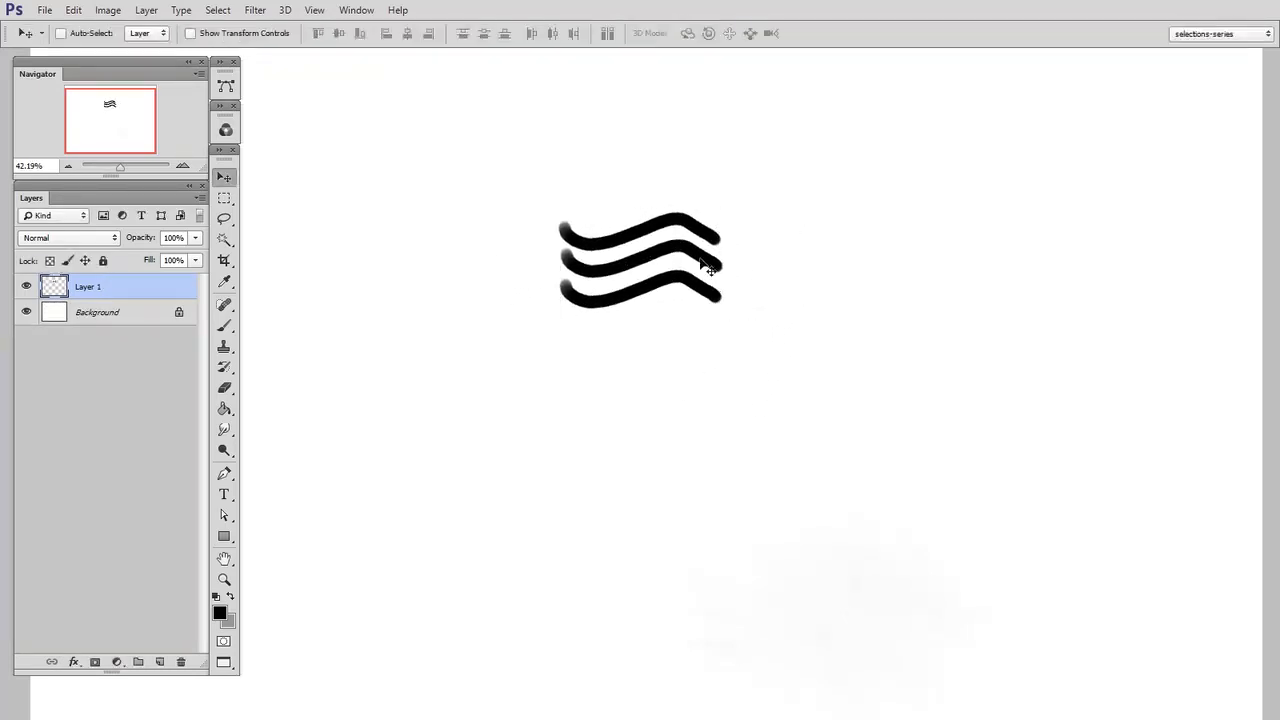
Duplicate the wave stack, rotate the copy about 90° and place it below the original, aligned to its left end
left_click_drag(708, 277, 723, 389)
key("ctrl+t")
mouse_move(760, 470)
left_mouse_down()
mouse_move(780, 503)
mouse_move(678, 559)
left_mouse_up()
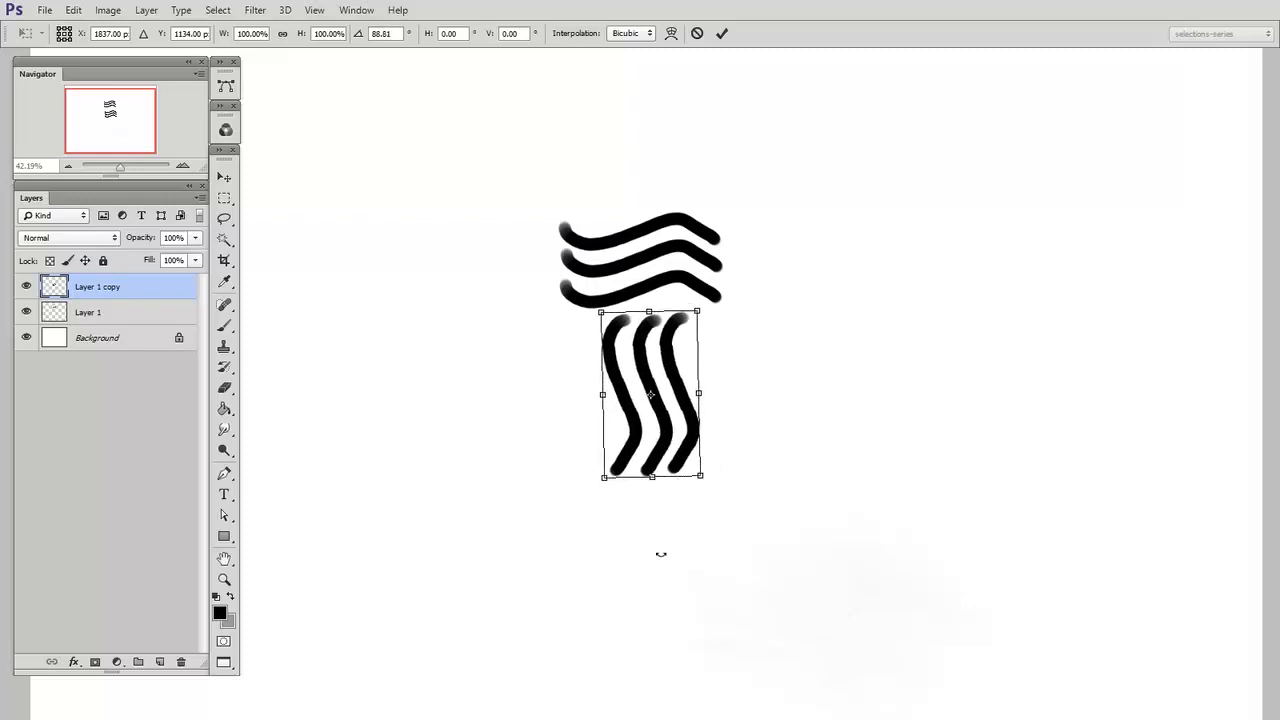
key("Return")
key("shift+Left")
key("shift+Left")
key("shift+Left")
key("shift+Left")
key("shift+Left")
key("shift+Left")
key("shift+Left")
key("shift+Left")
key("shift+Left")
key("shift+Left")
Duplicate the wave stack twice more, rotating and positioning the copies to complete a square pinwheel with an open centre
left_click_drag(678, 487, 768, 497)
key("ctrl+t")
mouse_move(894, 500)
left_mouse_down()
mouse_move(737, 571)
mouse_move(654, 491)
left_mouse_up()
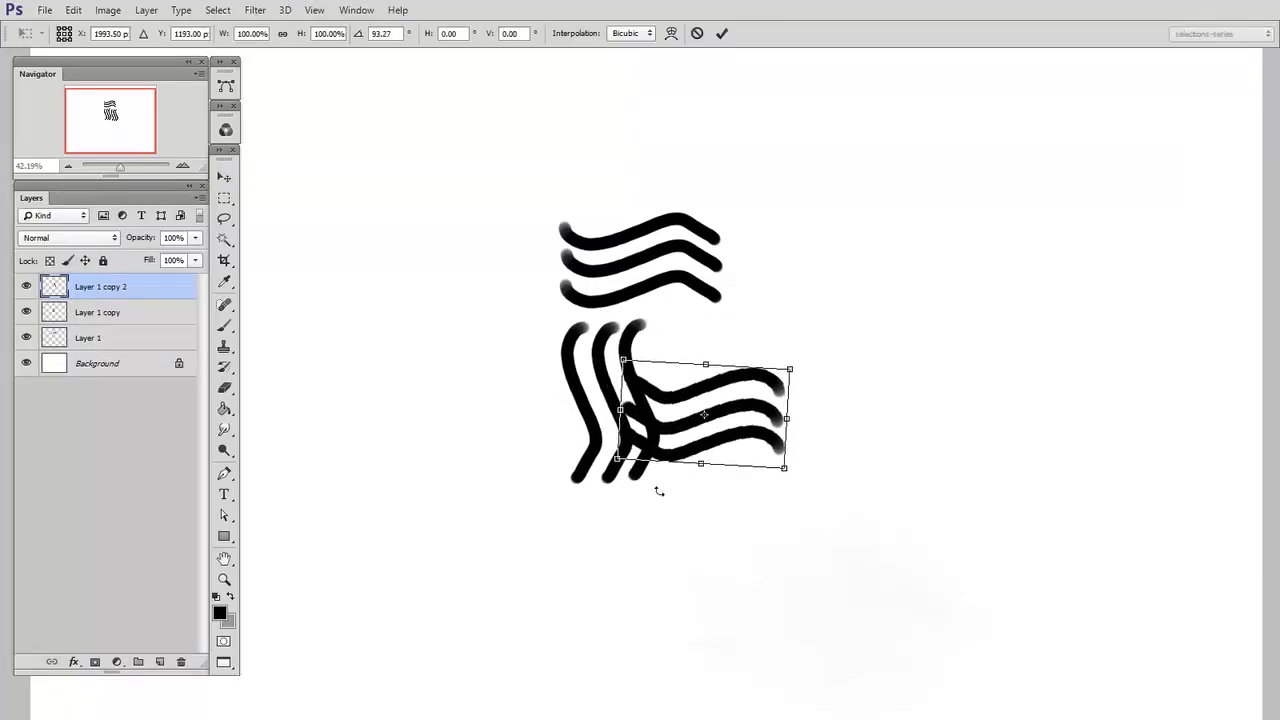
key("Return")
mouse_move(680, 431)
left_mouse_down()
mouse_move(780, 441)
mouse_move(798, 456)
mouse_move(886, 380)
mouse_move(920, 243)
mouse_move(880, 194)
mouse_move(878, 222)
left_mouse_up()
key("ctrl+t")
key("Return")
left_click_drag(806, 385, 811, 364)
Paint a black ring on a new layer at the pinwheel's centre and merge all the motif's pieces into Layer 1
key("ctrl+shift+alt+n")
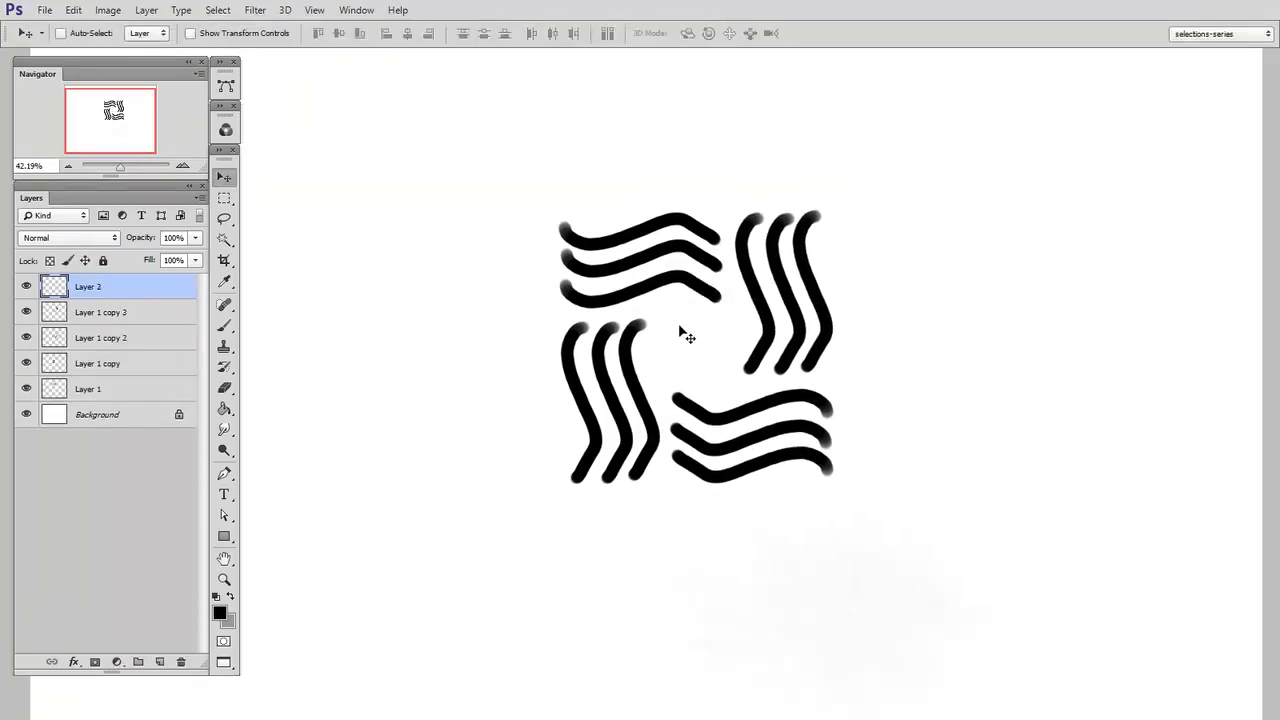
key("b")
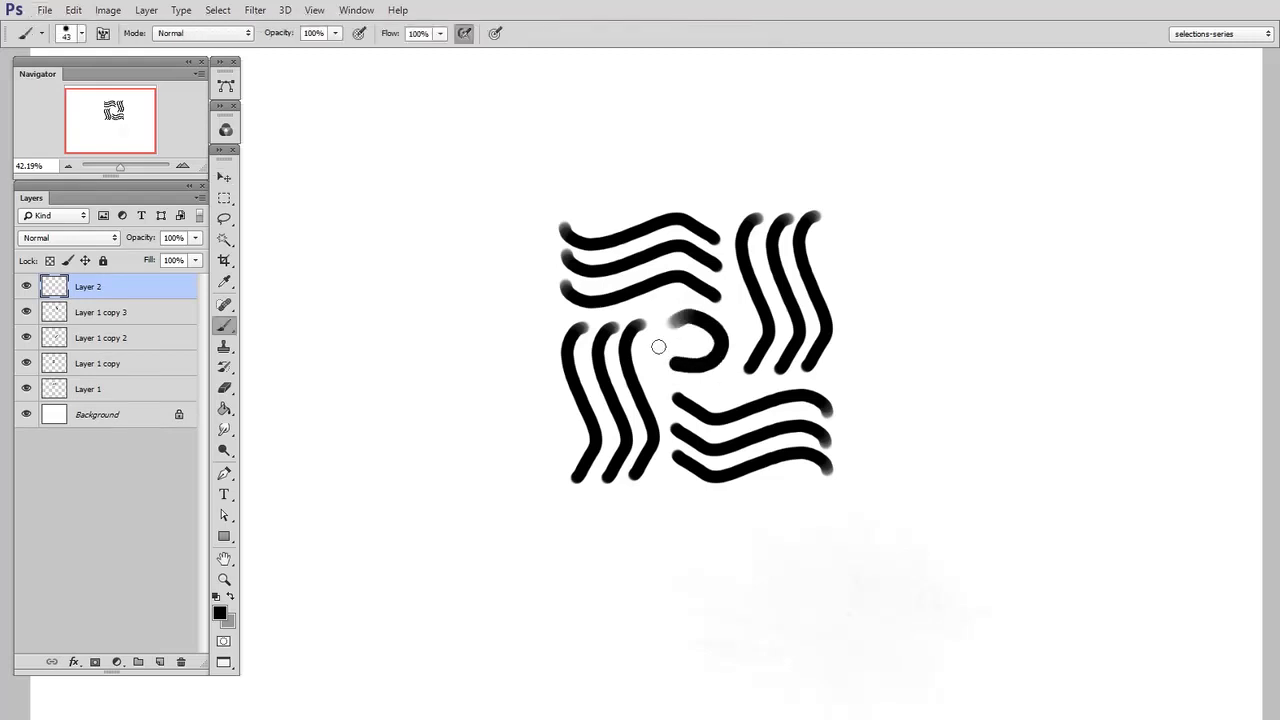
left_click(223, 178)
left_click_drag(732, 390, 735, 384)
key("ctrl+t")
key("Return")
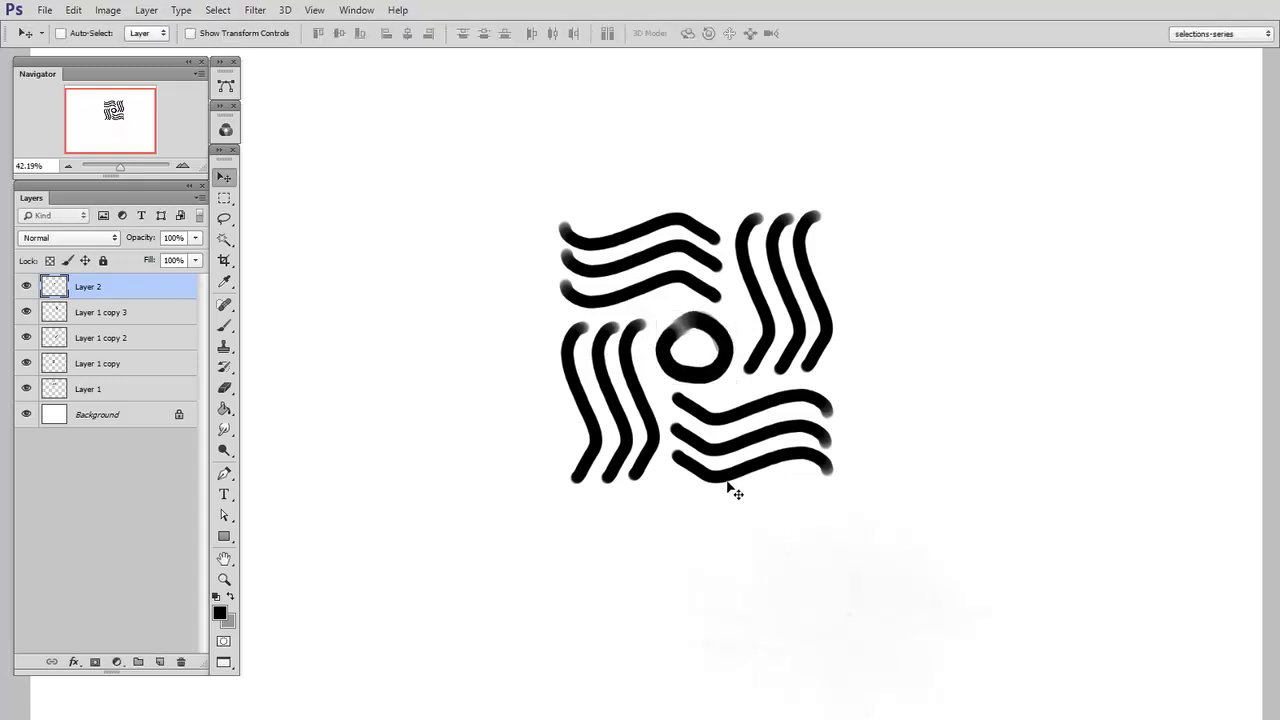
key("ctrl+e")
key("ctrl+e")
key("ctrl+e")
key("ctrl+e")
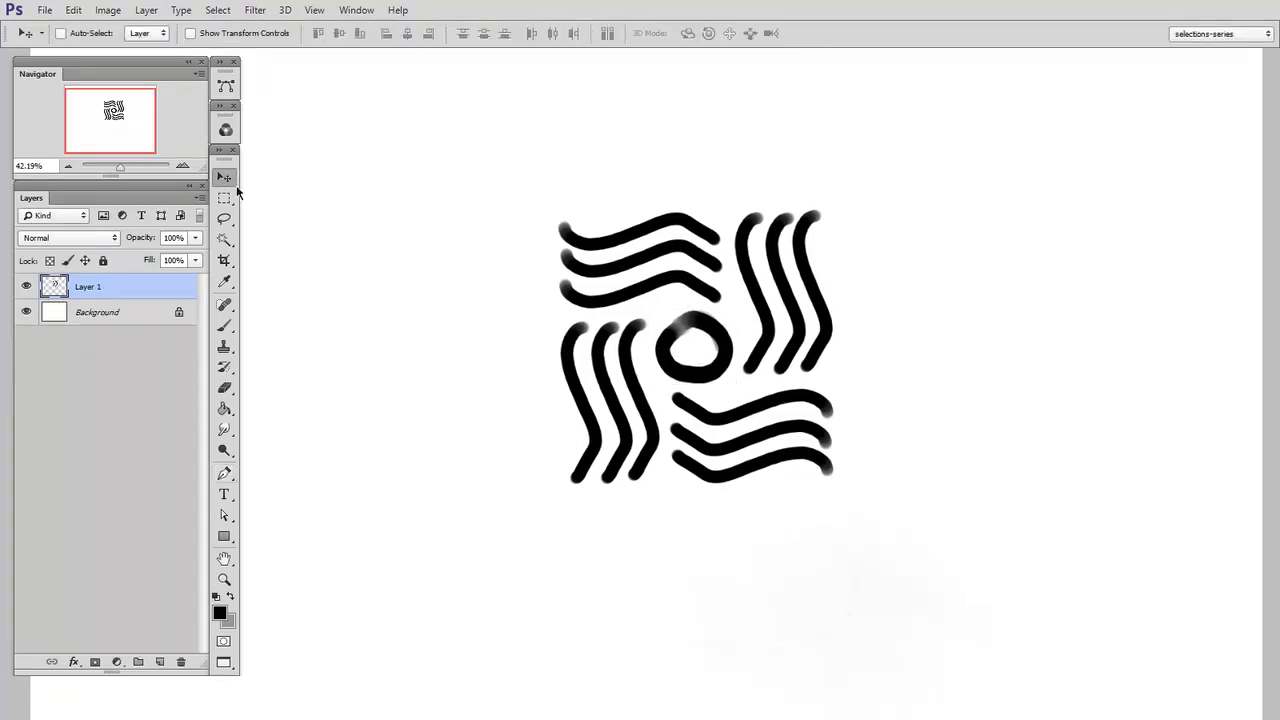
Scale the merged motif down to about 56% and move it toward the canvas's upper left
scroll(934, 560, "down", 3)
key("ctrl+t")
left_click_drag(877, 350, 808, 421)
key("alt+space")
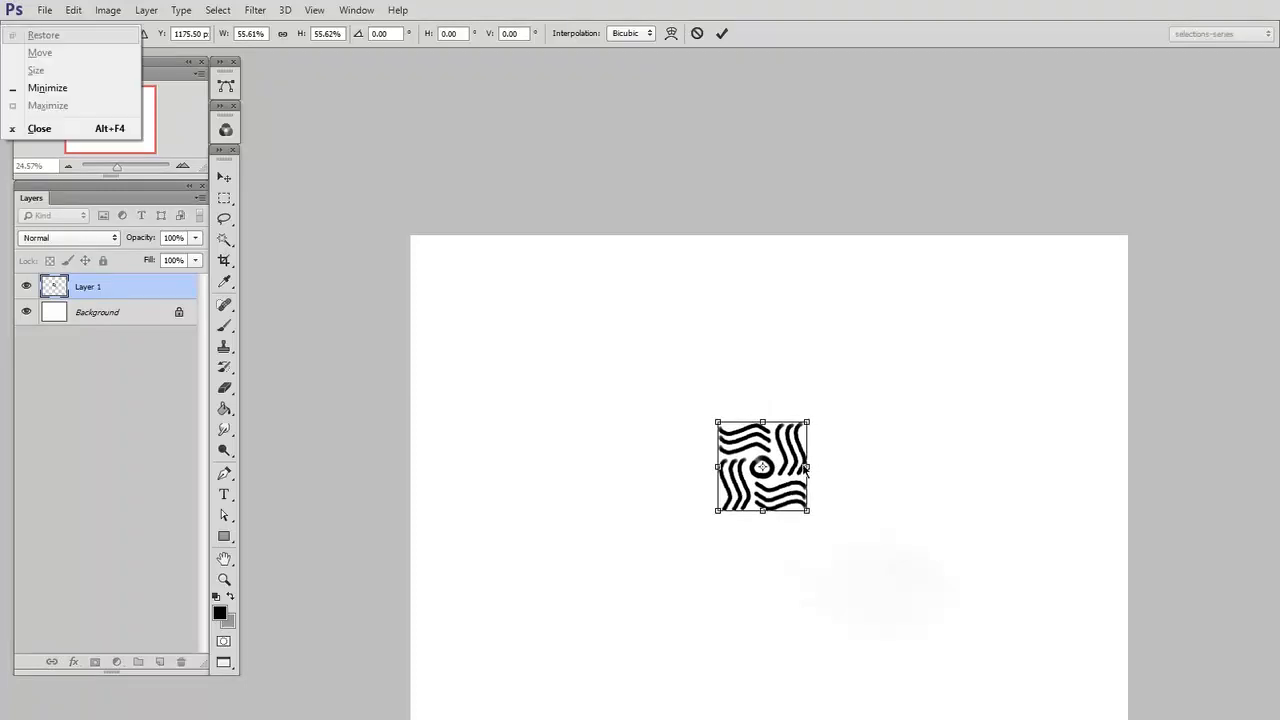
key("Escape")
key("Return")
left_click_drag(790, 475, 644, 374)
Duplicate the motif sideways repeatedly and merge the copies into one long horizontal row
key("ctrl+e")
key("ctrl+e")
left_click_drag(644, 376, 815, 378)
key("ctrl+e")
left_click_drag(700, 430, 1057, 432)
Scale the motif row down, duplicate it downward and merge the rows into a block of pattern
key("ctrl+e")
key("ctrl+t")
left_click_drag(1139, 271, 932, 323)
left_click_drag(931, 334, 1048, 294)
key("Return")
left_click_drag(911, 335, 911, 465)
key("ctrl+e")
left_click_drag(912, 410, 897, 644)
Shrink the pattern block, then duplicate and merge it into a larger area of tiled waves
key("ctrl+e")
key("ctrl+t")
left_click_drag(1033, 259, 949, 343)
key("Return")
left_click_drag(884, 517, 851, 474)
left_click_drag(869, 556, 811, 560)
left_click_drag(808, 514, 818, 562)
left_click_drag(791, 653, 788, 316)
key("ctrl+e")
left_click_drag(827, 435, 820, 514)
left_click_drag(931, 497, 806, 561)
Trim the pattern's upper edge with a rectangular selection and extend the pattern upward to fill the canvas height
left_click(224, 197)
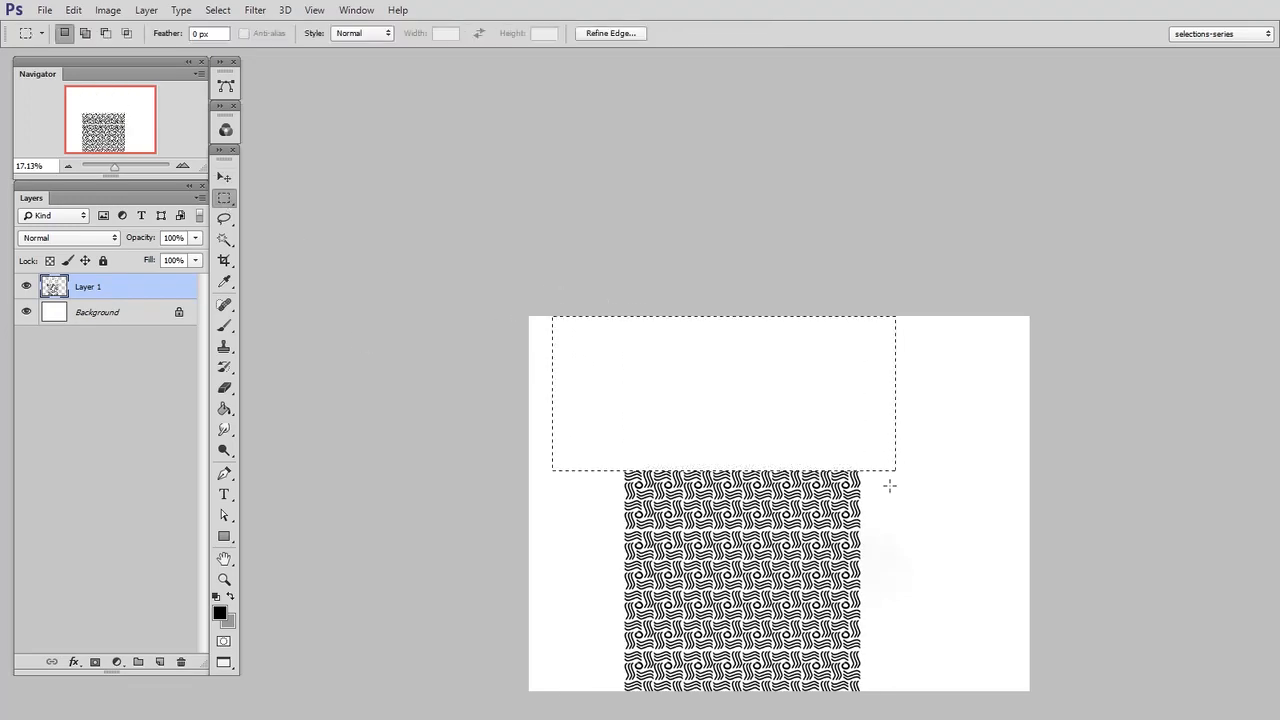
left_click(226, 177)
left_click_drag(829, 648, 922, 471)
left_click_drag(855, 497, 890, 500)
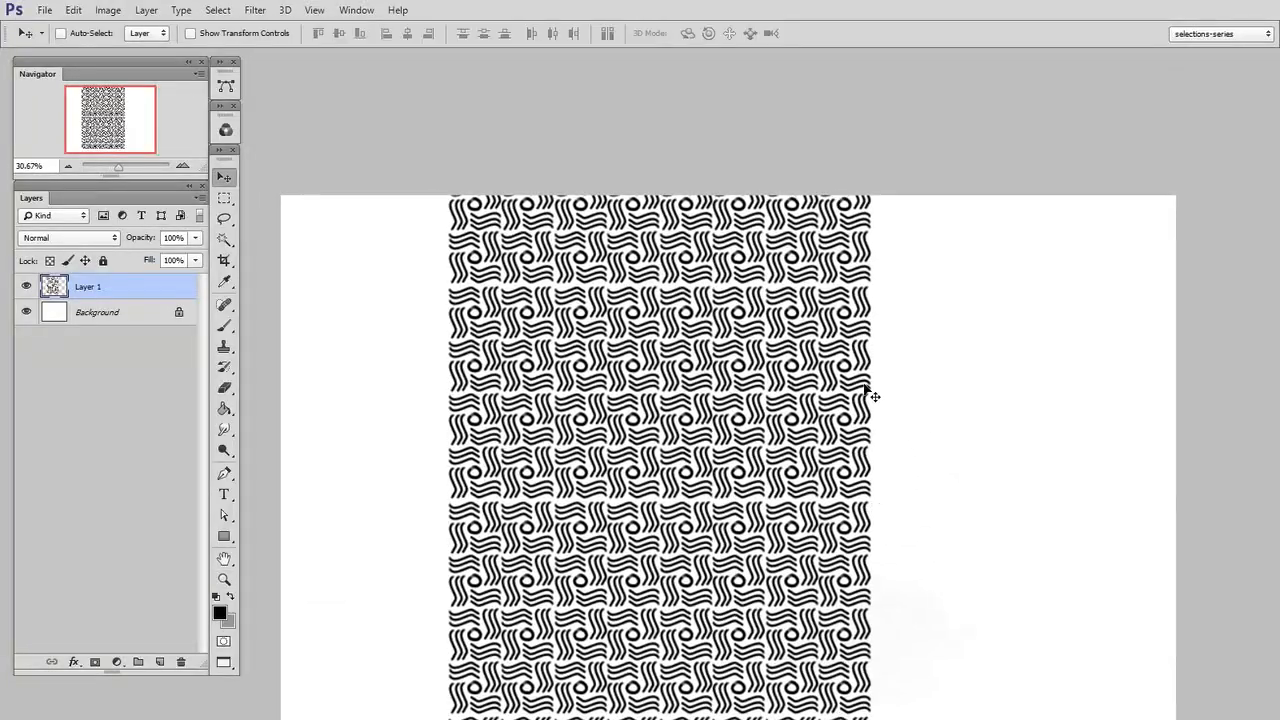
Hide Layer 1, load its pixels as a selection, paint black through it on a new layer with a 482 px brush, and deselect
left_click(27, 287)
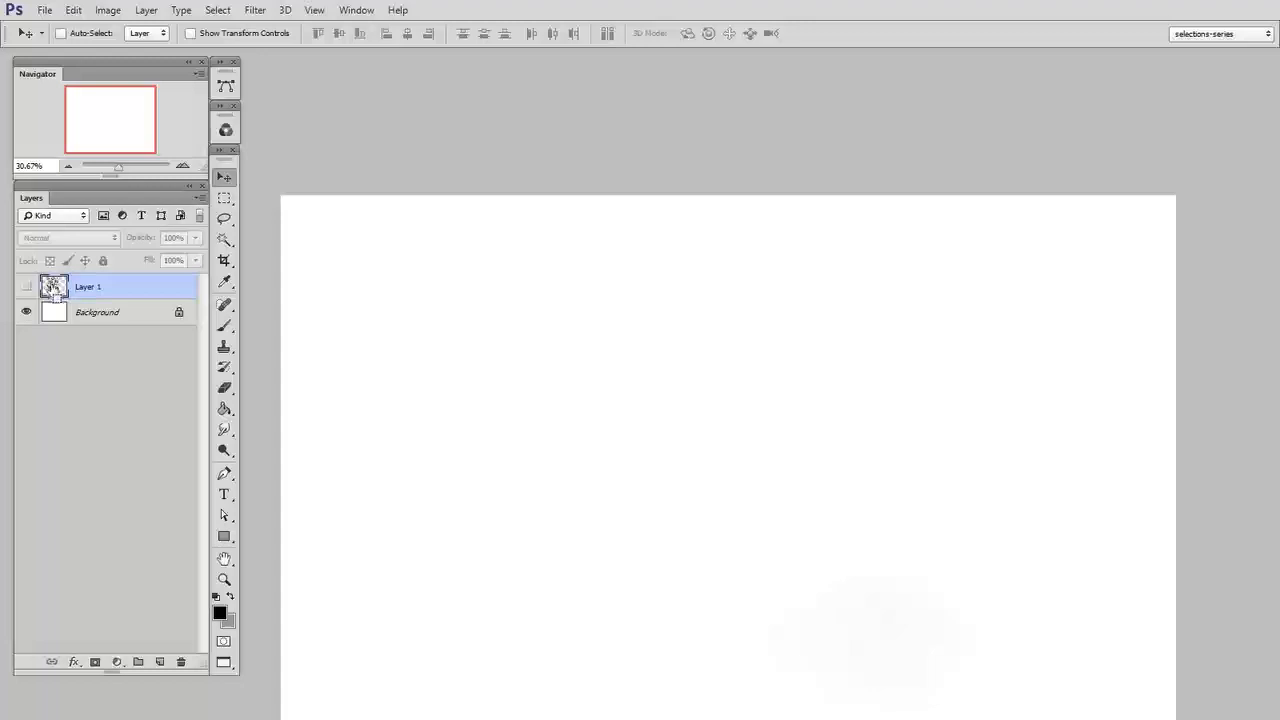
left_click(53, 287, "ctrl")
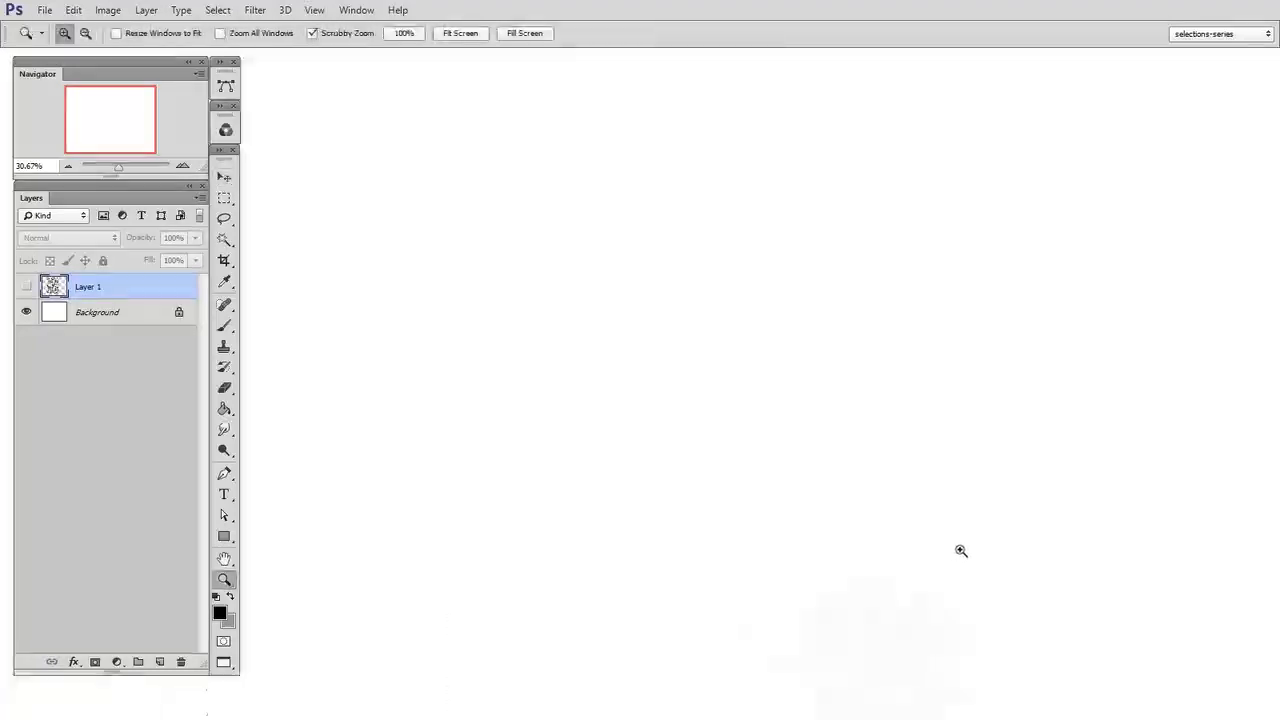
left_click_drag(885, 571, 904, 570)
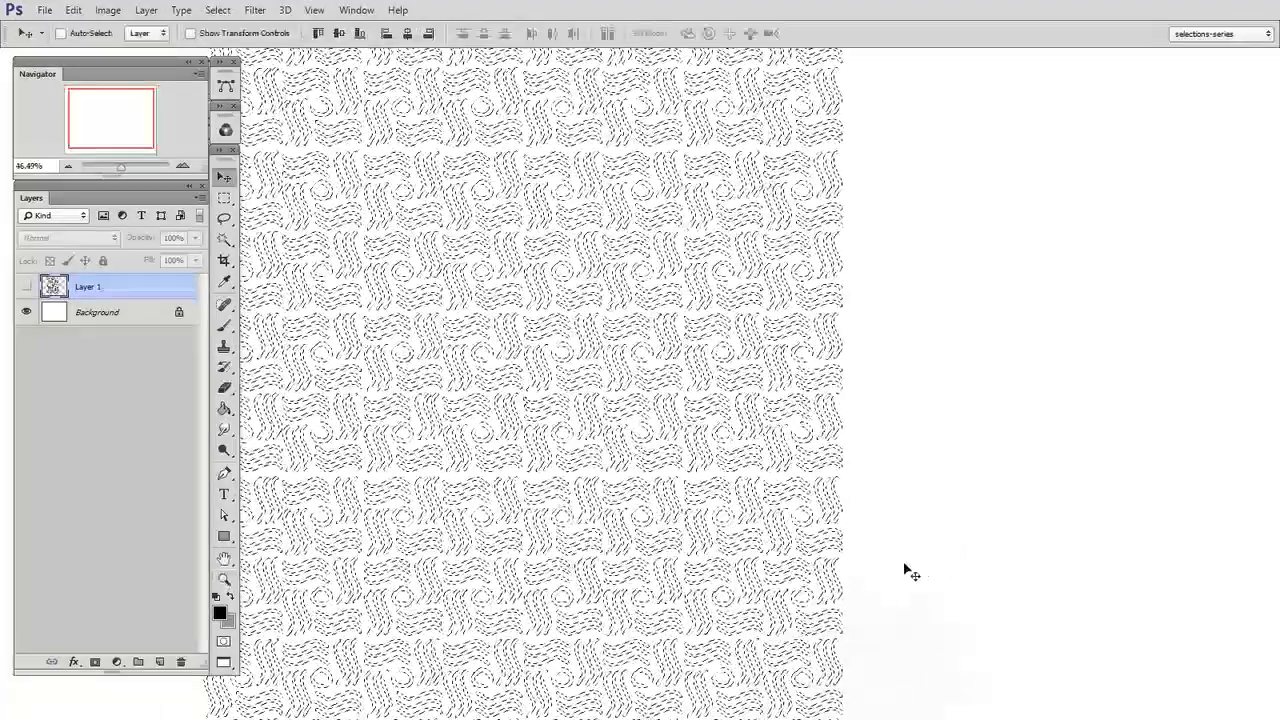
key("ctrl+shift+alt+n")
key("b")
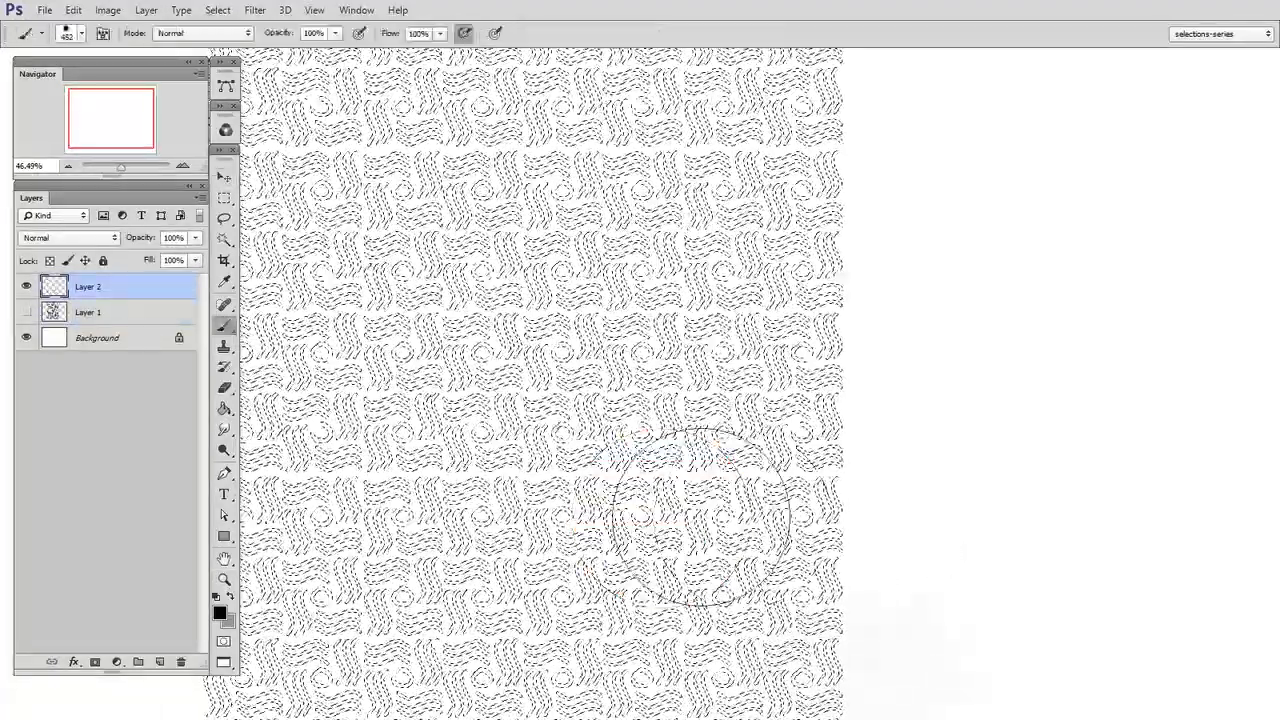
mouse_move(699, 517)
left_mouse_down()
mouse_move(725, 415)
mouse_move(720, 508)
mouse_move(757, 613)
mouse_move(647, 352)
mouse_move(595, 450)
mouse_move(705, 680)
mouse_move(523, 523)
mouse_move(475, 458)
mouse_move(675, 660)
mouse_move(893, 610)
left_mouse_up()
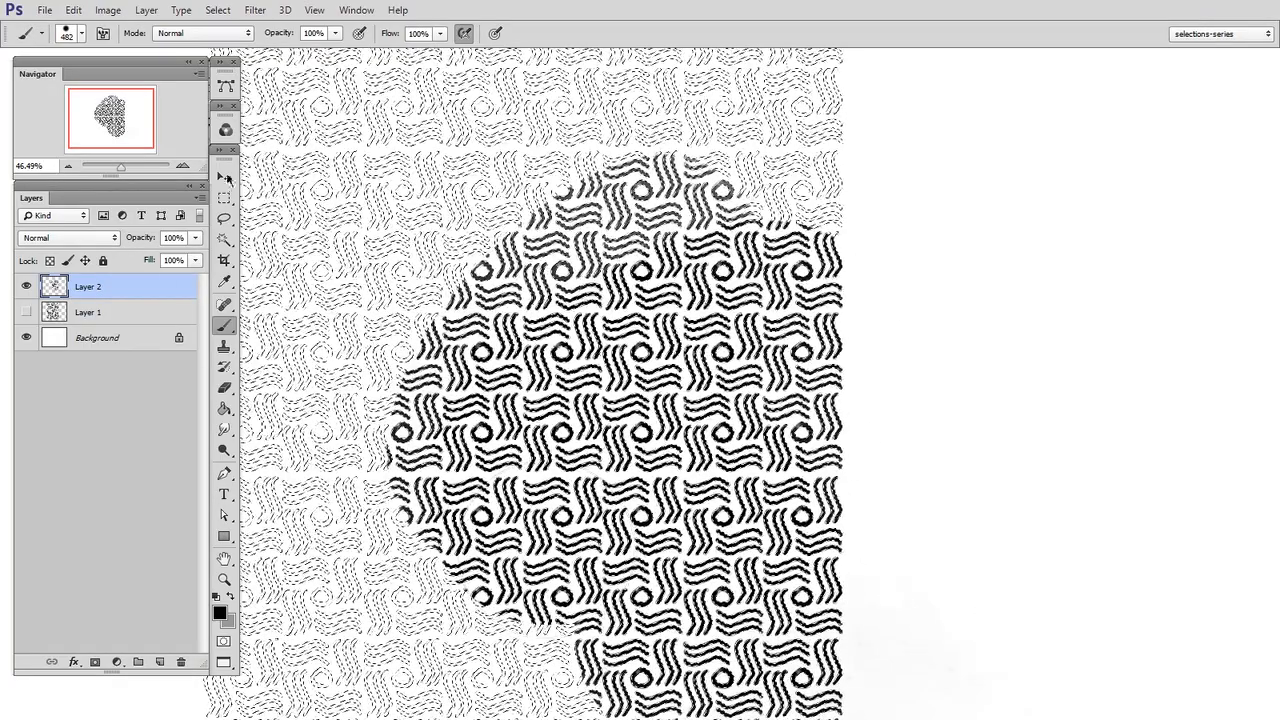
key("m")
key("ctrl+d")
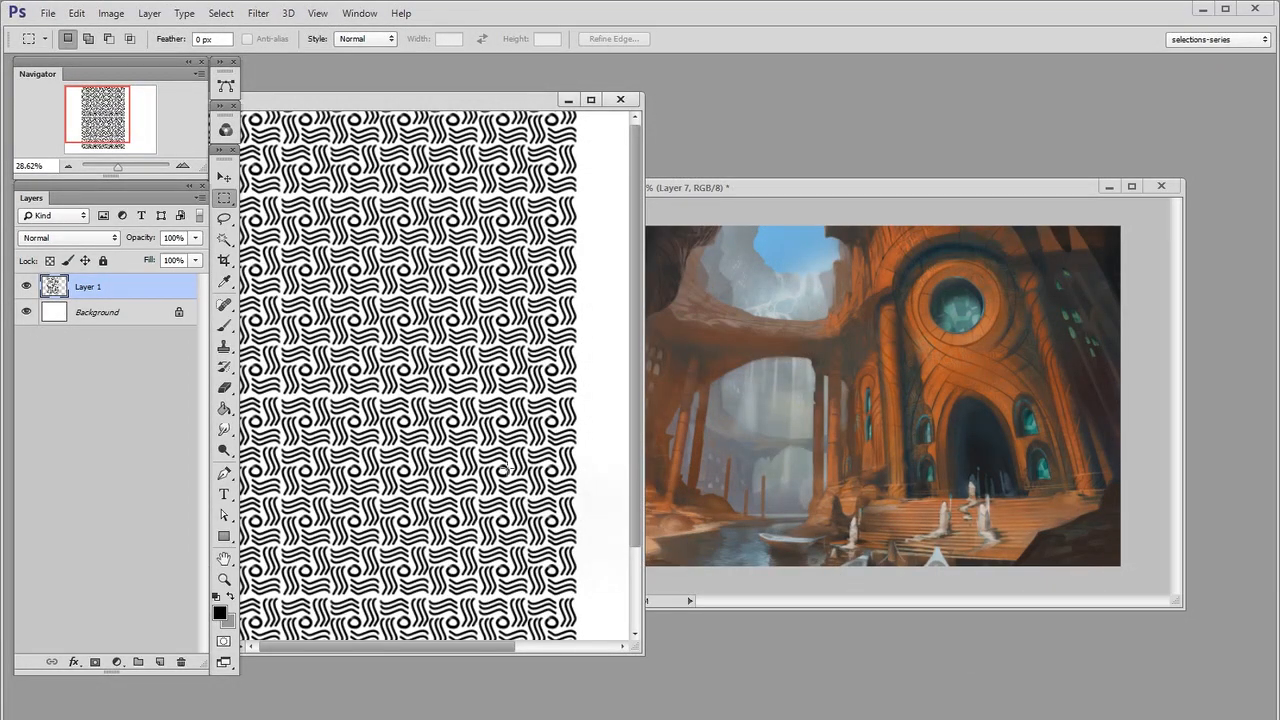
Copy the tiled wave pattern layer into the painting's document and show that document full screen
key("v")
left_click_drag(341, 244, 1010, 452)
key("f")
key("z")
left_click_drag(844, 486, 993, 387)
Scale the wave pattern down to less than half its size and place it over the middle of the painting
key("ctrl+t")
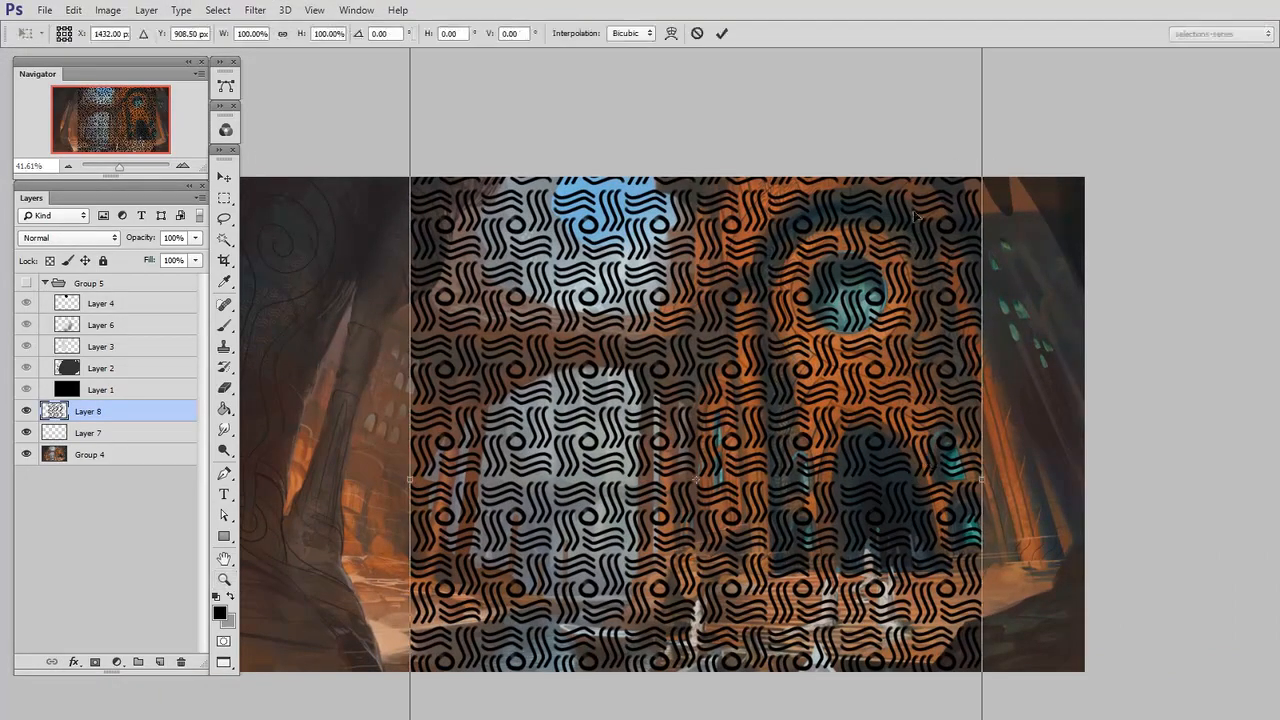
left_click_drag(922, 203, 909, 445)
left_click_drag(967, 216, 814, 457)
left_click_drag(763, 592, 795, 412)
key("Return")
Add a new layer above the pattern and use bright green 72f85c to recolour the waves
key("z")
key("ctrl+alt+shift+n")
left_click(225, 409)
key("n")
left_click_drag(952, 430, 1006, 426)
left_click(1049, 484)
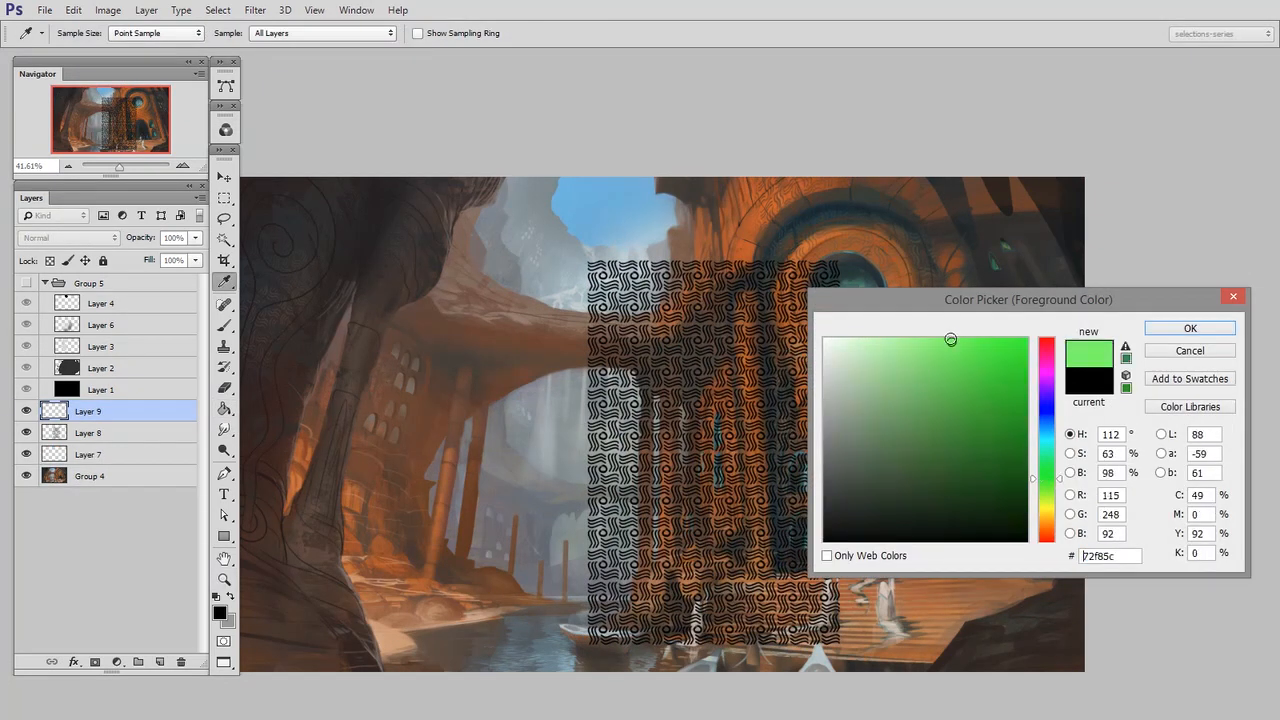
left_click(1193, 334)
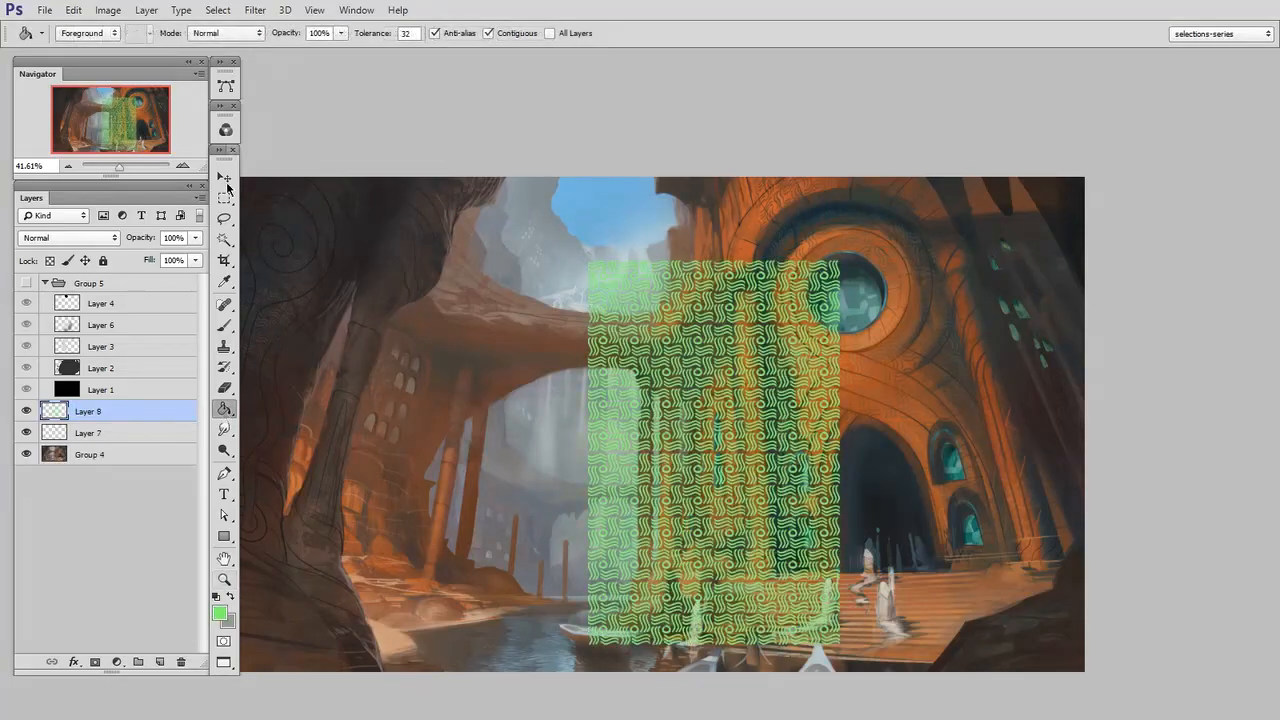
Move the green pattern to the painting's left side and place a duplicate of it over the building facade
left_click(224, 178)
left_click_drag(712, 505, 466, 509)
left_click_drag(390, 479, 812, 455)
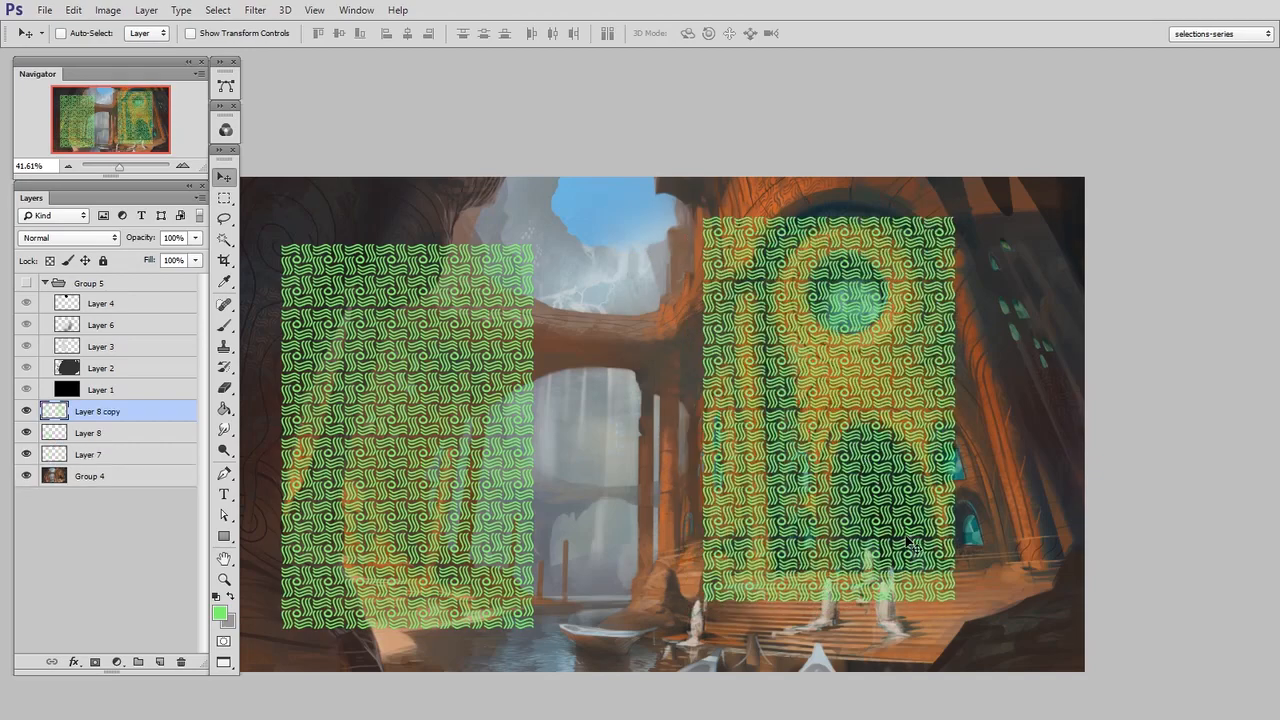
Distort the pattern copy to match the facade's perspective, widening it at the base and narrowing it toward the top
key("ctrl+t")
left_click_drag(944, 212, 948, 194)
left_click_drag(952, 398, 1032, 385)
left_click_drag(1034, 588, 1044, 591)
left_click_drag(1028, 184, 943, 178)
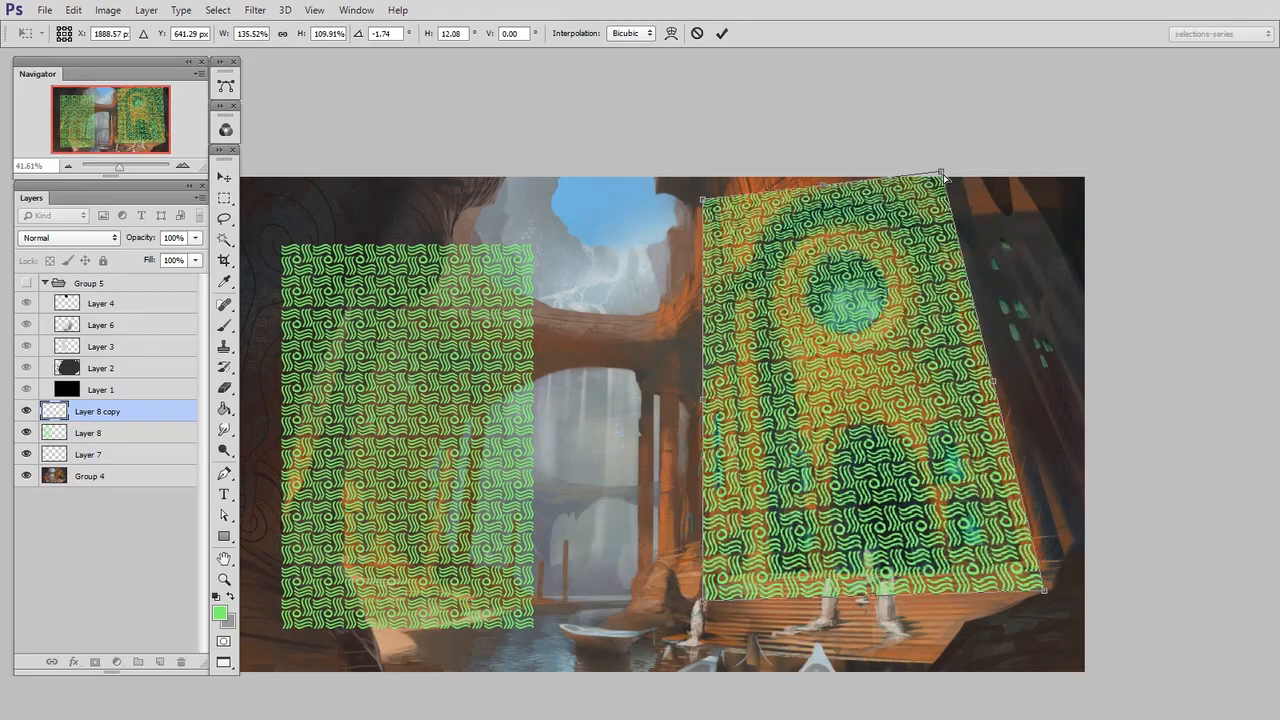
left_click_drag(722, 607, 722, 580)
left_click_drag(703, 199, 714, 184)
left_click_drag(942, 173, 939, 165)
mouse_move(1043, 593)
left_mouse_down()
mouse_move(1000, 586)
mouse_move(1057, 572)
left_mouse_up()
left_click_drag(939, 172, 945, 172)
Warp the pattern copy so its upper edge arches and its rows follow the facade's rounded form, and shift it slightly right
right_click(872, 626)
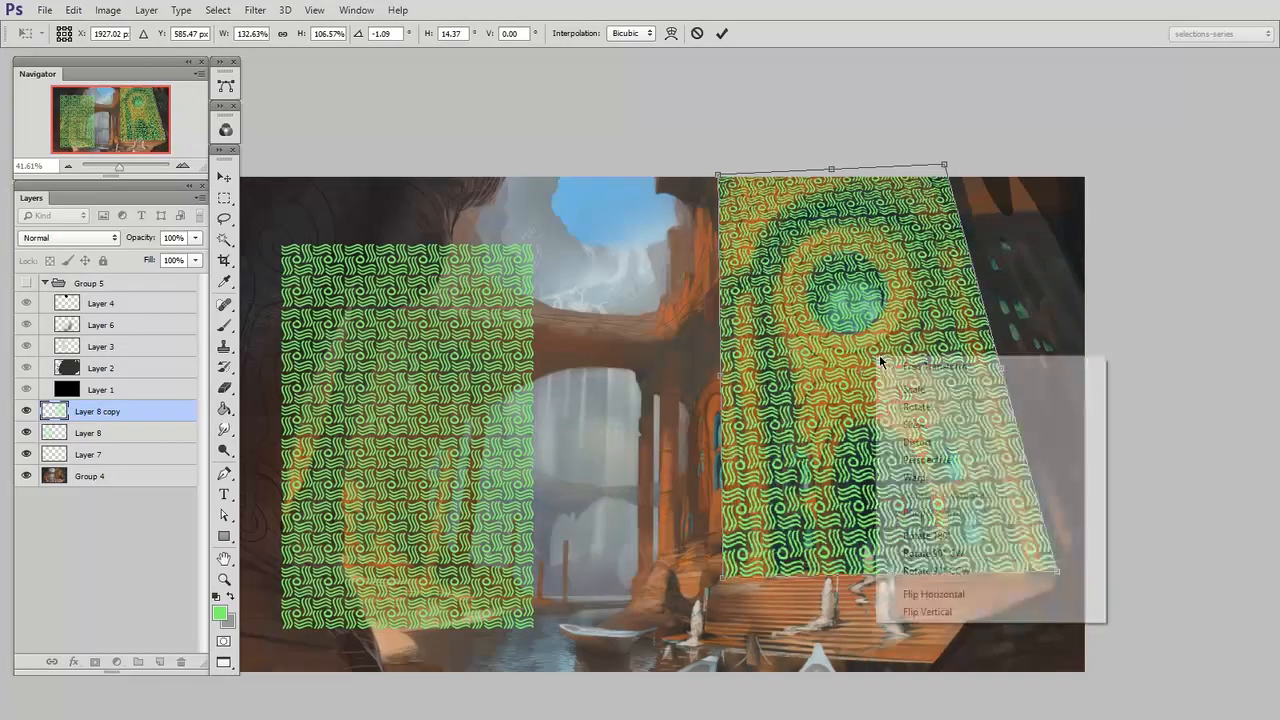
left_click(940, 478)
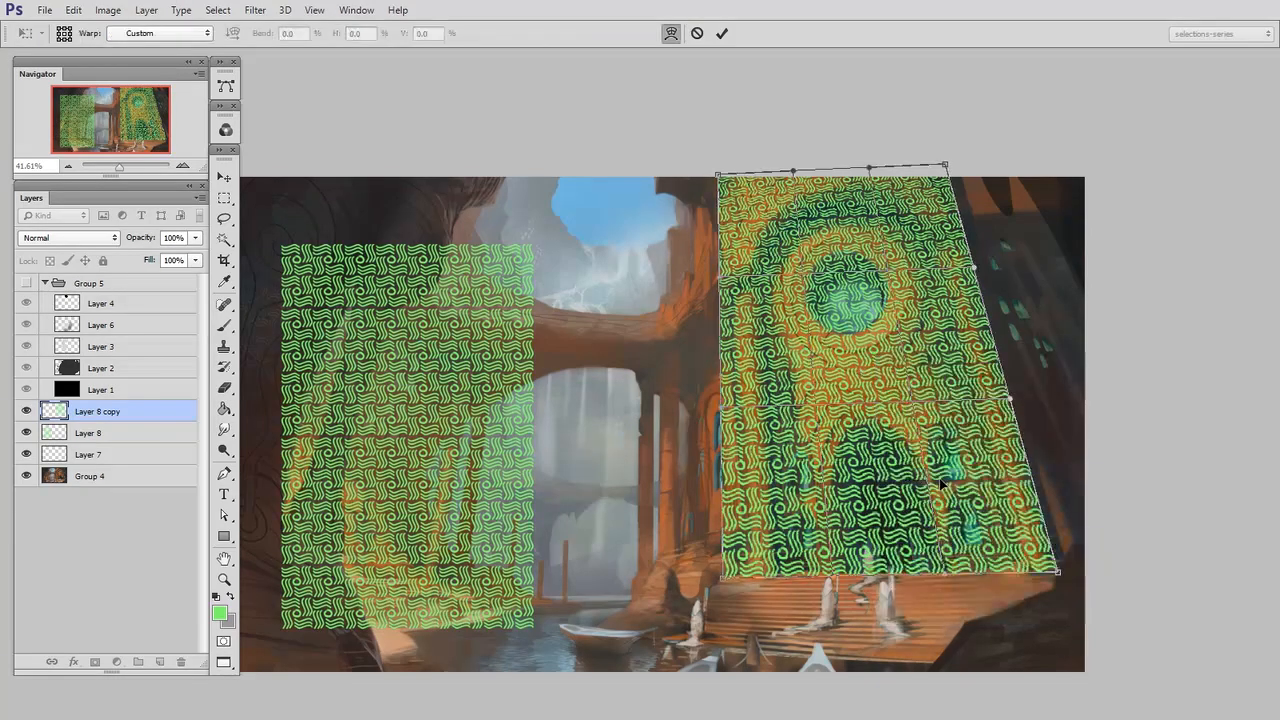
left_click_drag(840, 270, 740, 488)
left_click_drag(1037, 556, 957, 370)
left_click_drag(788, 163, 779, 131)
left_click_drag(868, 167, 872, 140)
left_click_drag(945, 165, 940, 178)
left_click_drag(973, 259, 977, 275)
left_click_drag(1012, 397, 1012, 408)
left_click_drag(937, 541, 945, 568)
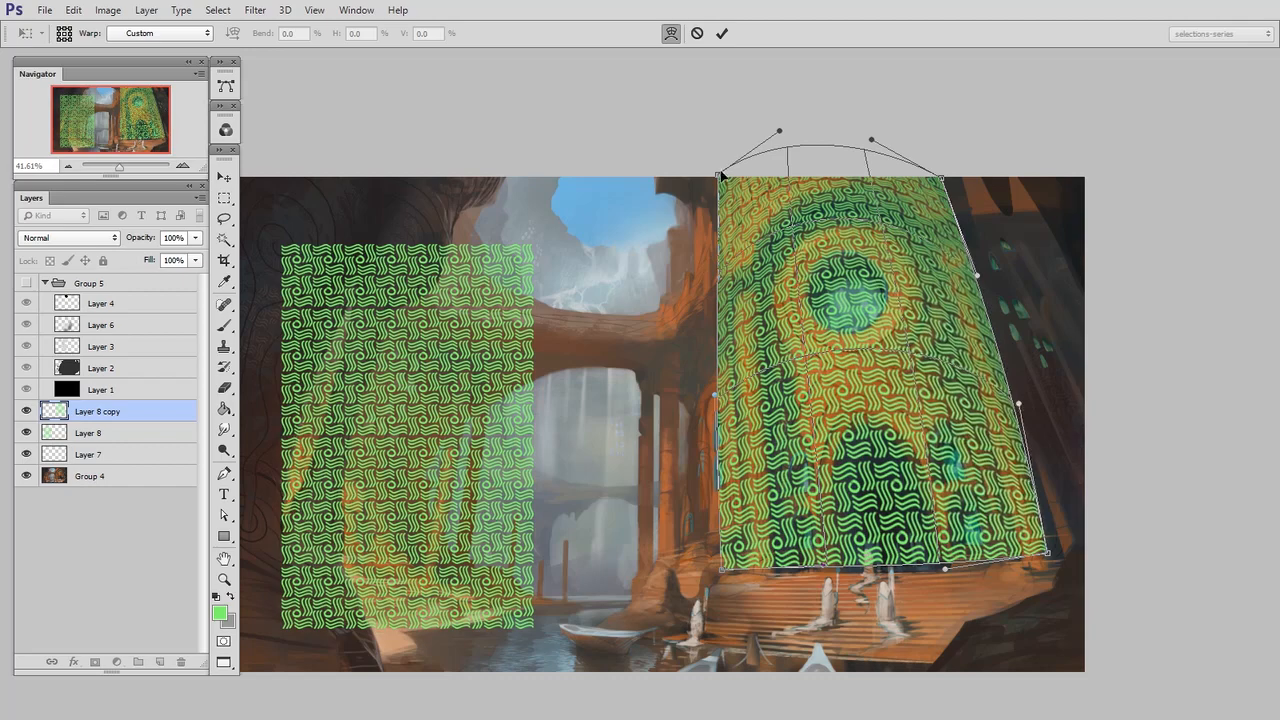
key("Return")
mouse_move(947, 478)
left_mouse_down()
mouse_move(935, 482)
mouse_move(962, 485)
left_mouse_up()
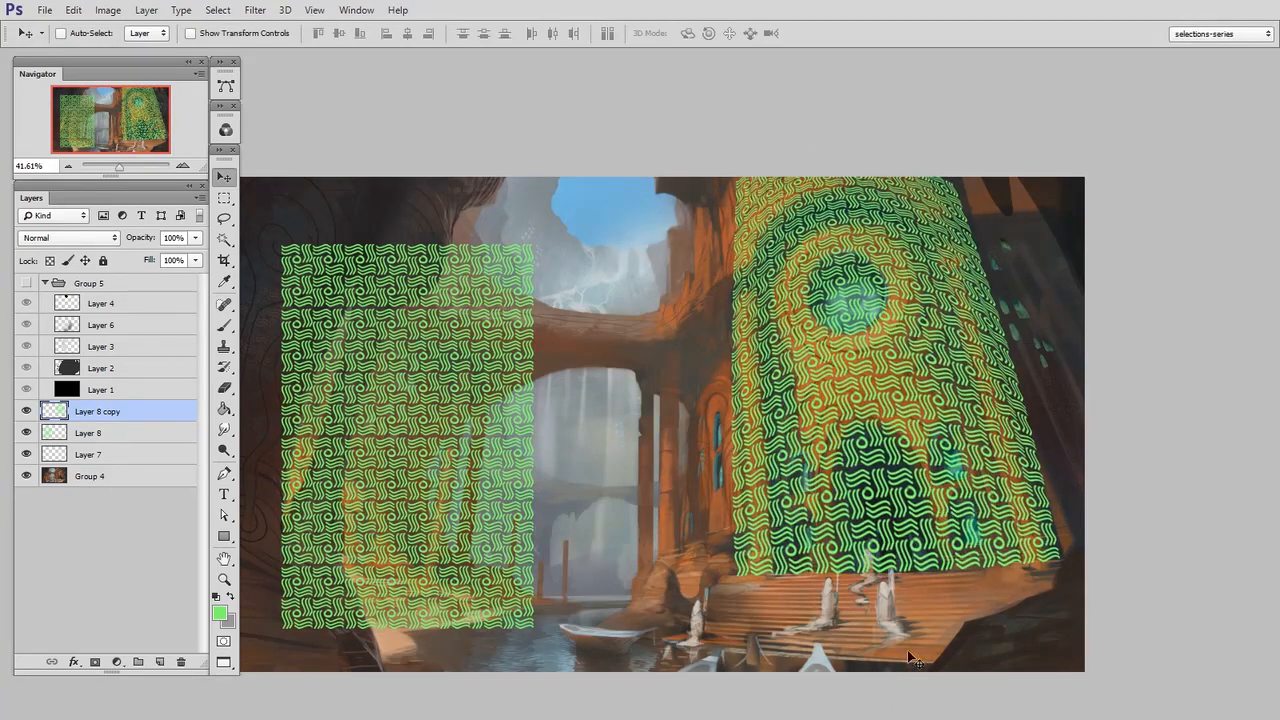
Duplicate the flat pattern in Layer 8, scale the copy to about 54% width and 84% height, and place it over the wall beside the facade
left_click(145, 434)
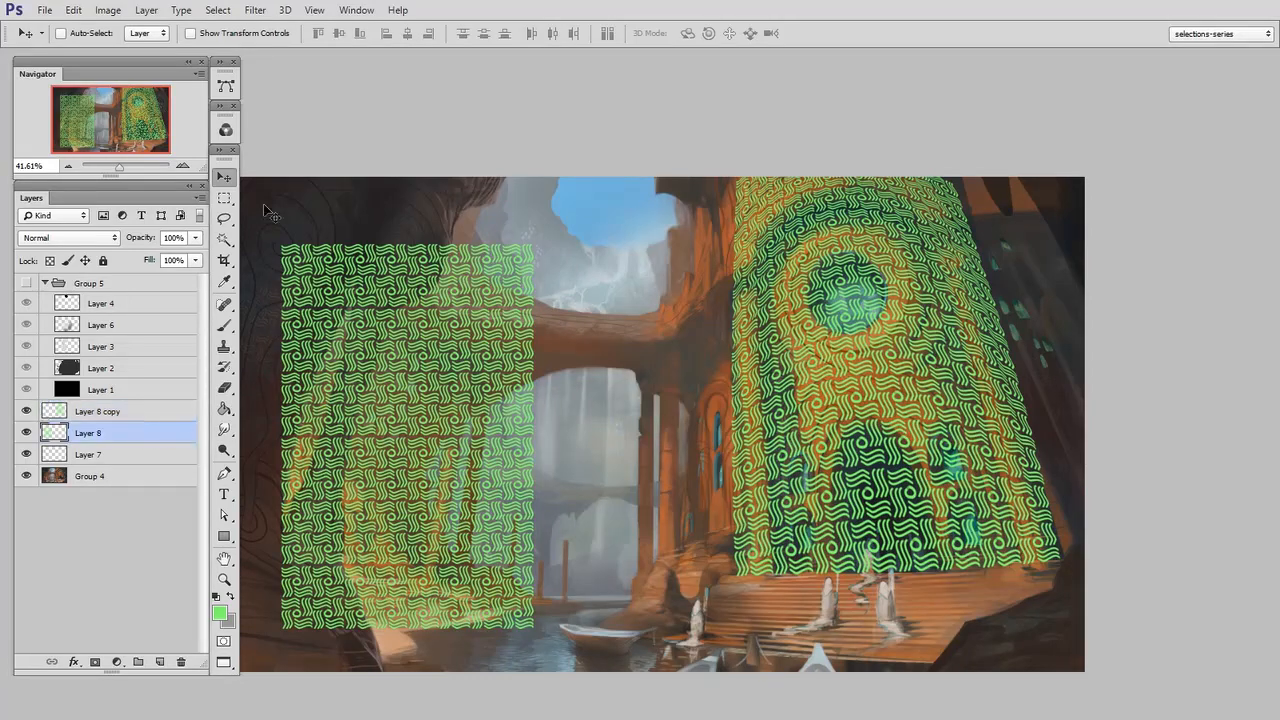
key("ctrl+j")
key("ctrl+t")
left_click_drag(483, 505, 720, 452)
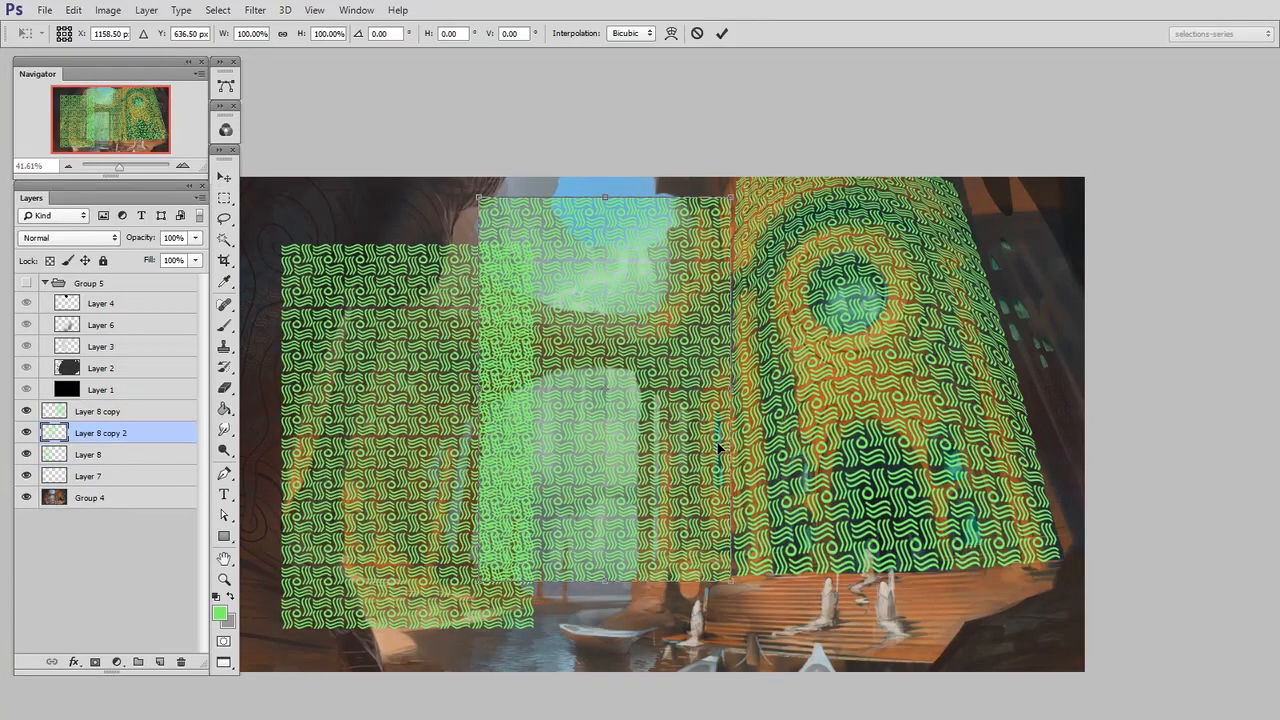
left_click_drag(733, 198, 615, 261)
left_click_drag(600, 482, 718, 452)
left_click_drag(703, 510, 704, 516)
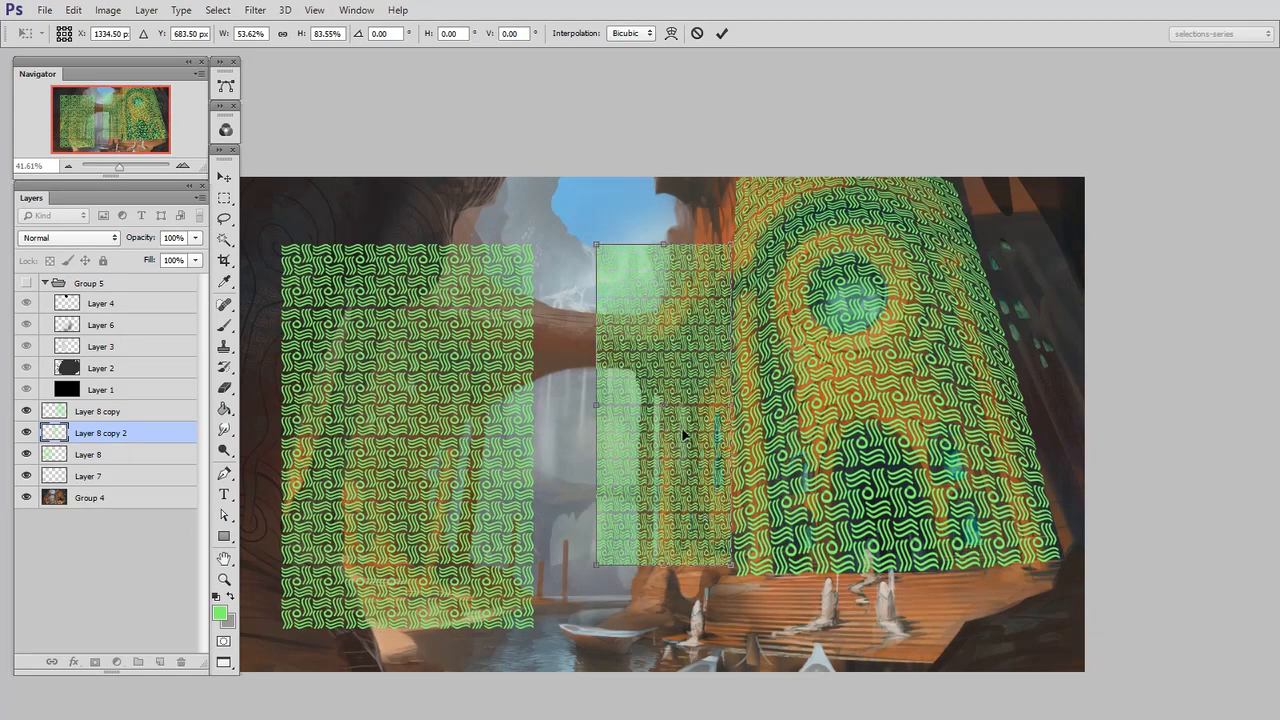
Distort the small pattern copy to follow the side wall's perspective, lowering its outer upper corner and raising the corner against the facade
right_click(685, 443)
left_click(700, 531)
left_click_drag(596, 244, 627, 275)
left_click_drag(732, 249, 727, 197)
left_click_drag(720, 360, 727, 363)
Warp the side wall's pattern copy so its rows curve with the wall and its lower outer edge flares, undoing the last adjustment before applying
right_click(713, 374)
left_click(766, 496)
left_click_drag(685, 301, 682, 299)
left_click_drag(705, 377, 672, 412)
left_click_drag(656, 481, 666, 514)
left_click_drag(732, 550, 712, 459)
key("ctrl+z")
key("Return")
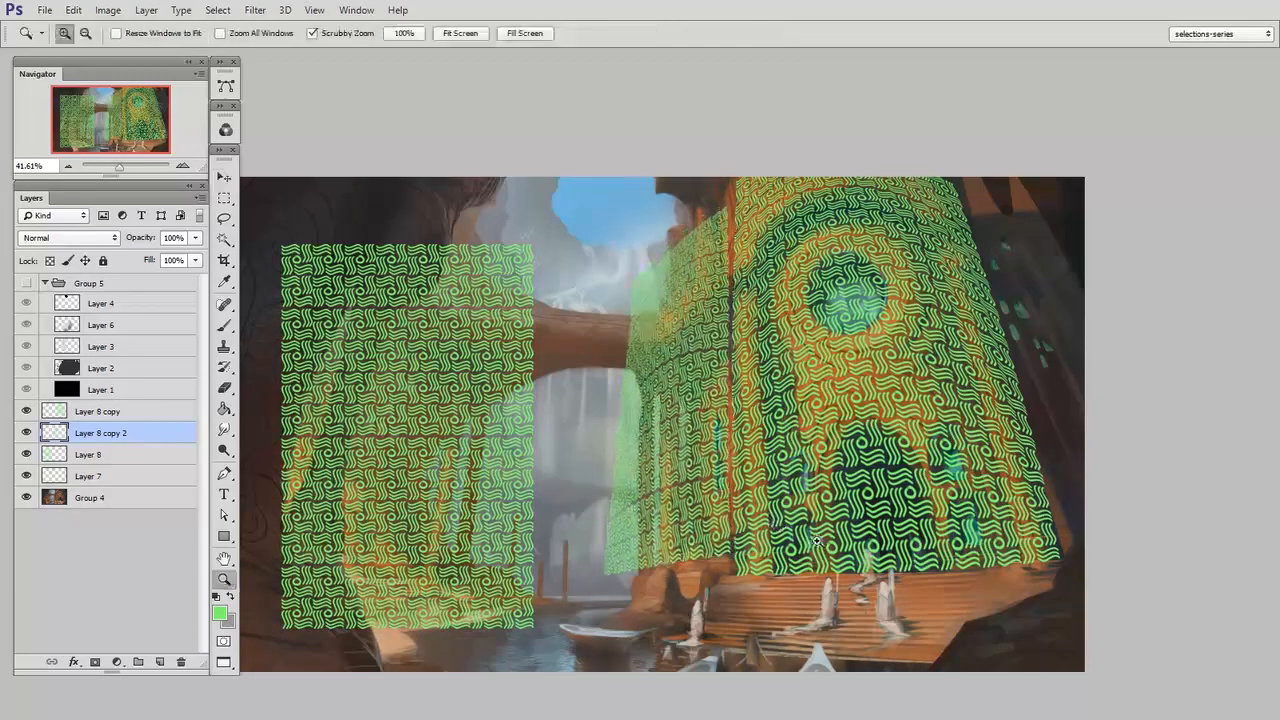
Merge the two fitted pattern copies into one layer and hide the original flat pattern on Layer 8
scroll(818, 519, "up", 3)
scroll(818, 519, "up", 2)
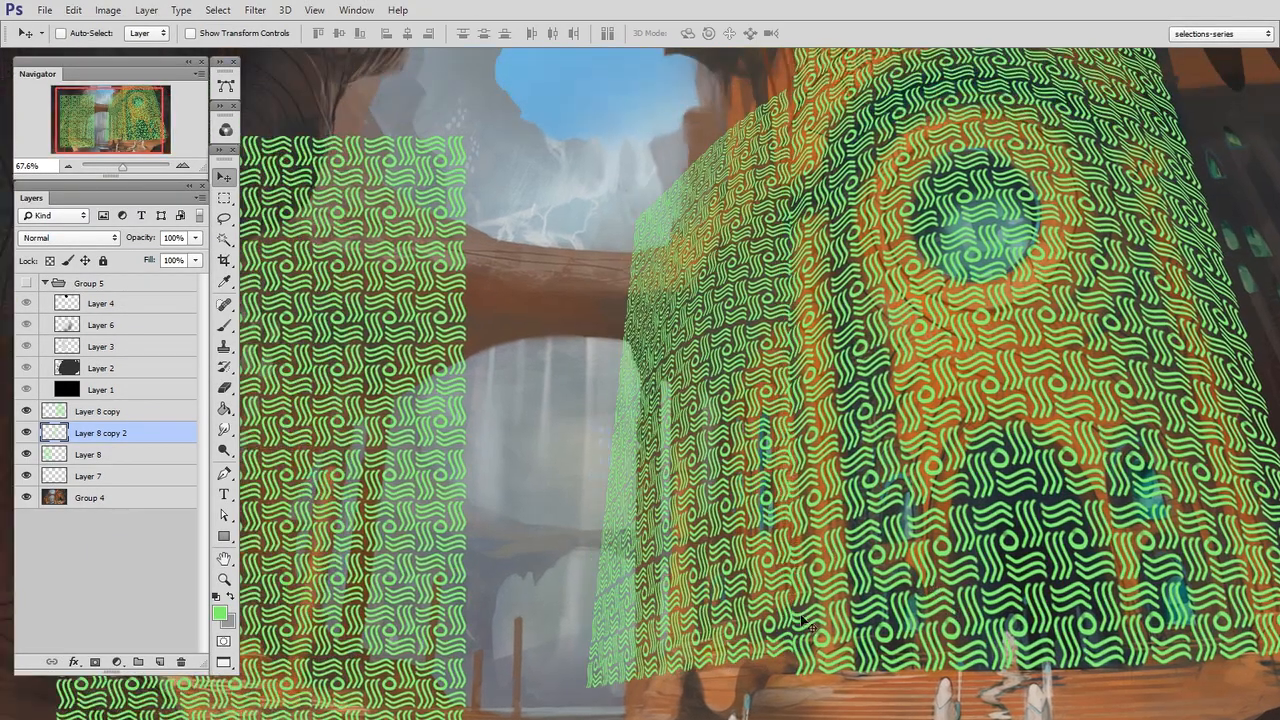
left_click(126, 413)
key("Delete")
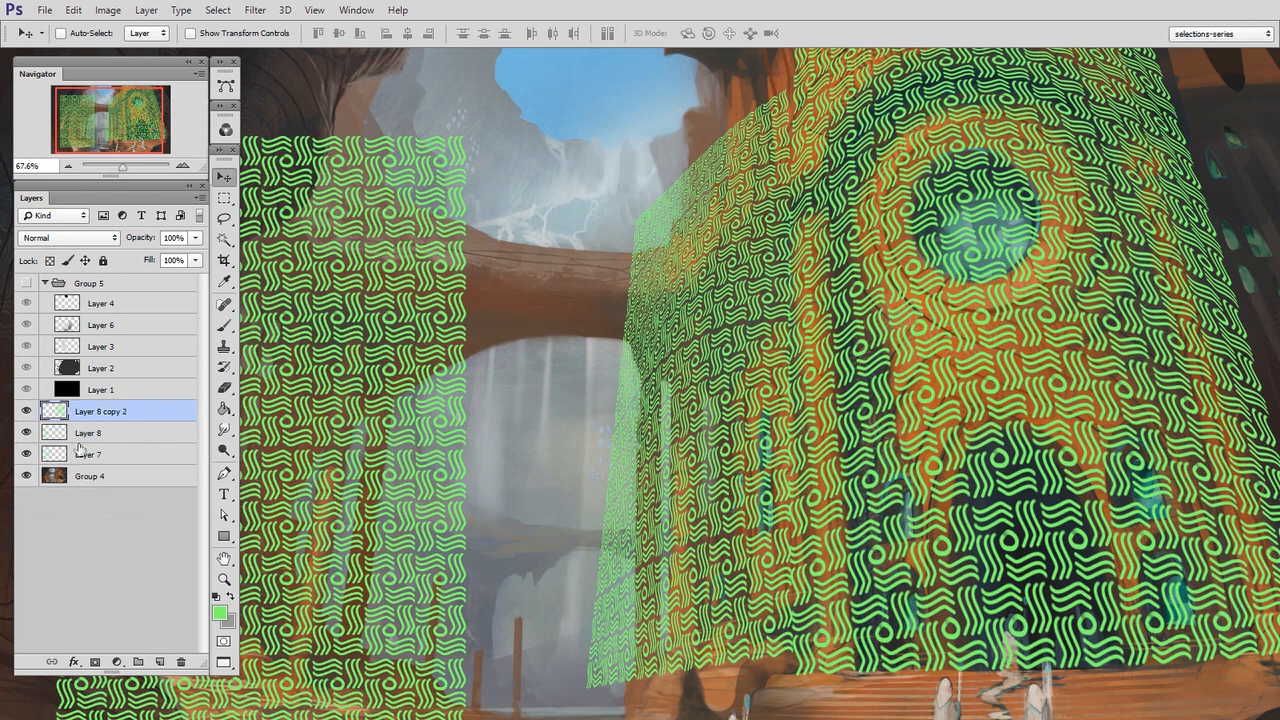
left_click(28, 438)
left_click_drag(685, 431, 650, 468)
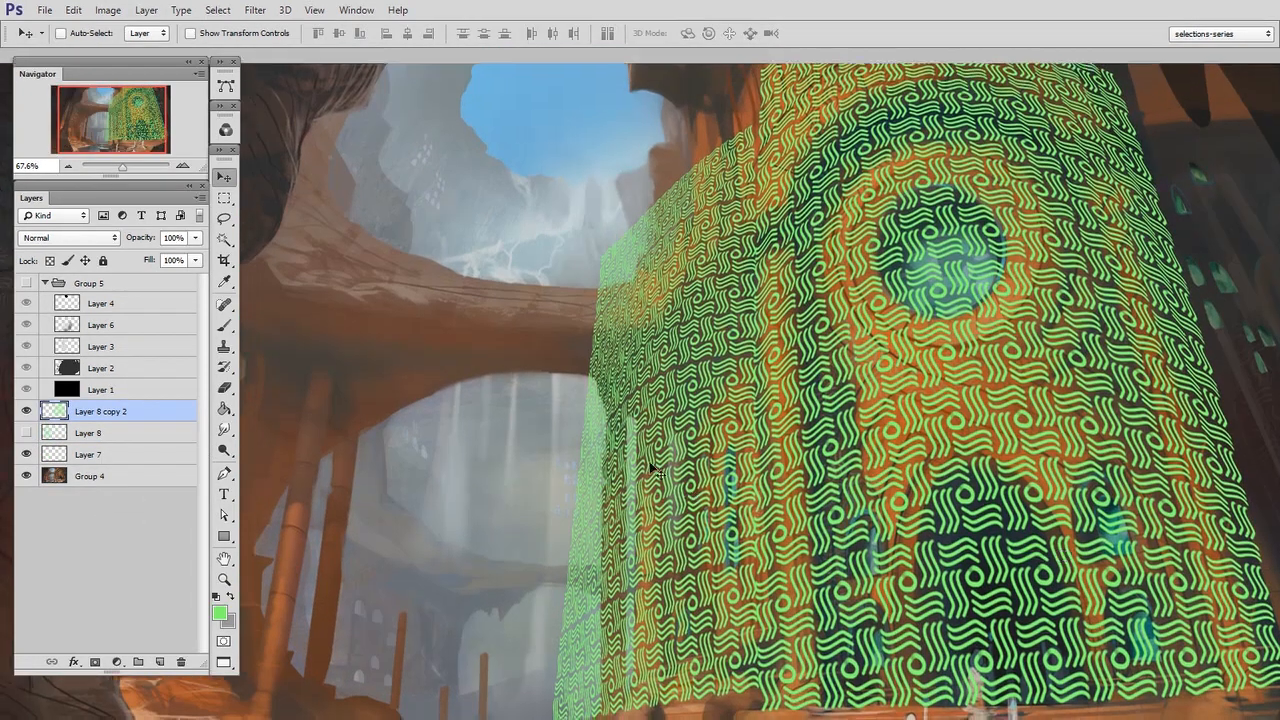
Add a layer mask to the merged pattern and paint black along its outer edge to hide waves extending past the side wall
key("d")
key("b")
right_click(617, 441)
left_click(603, 554)
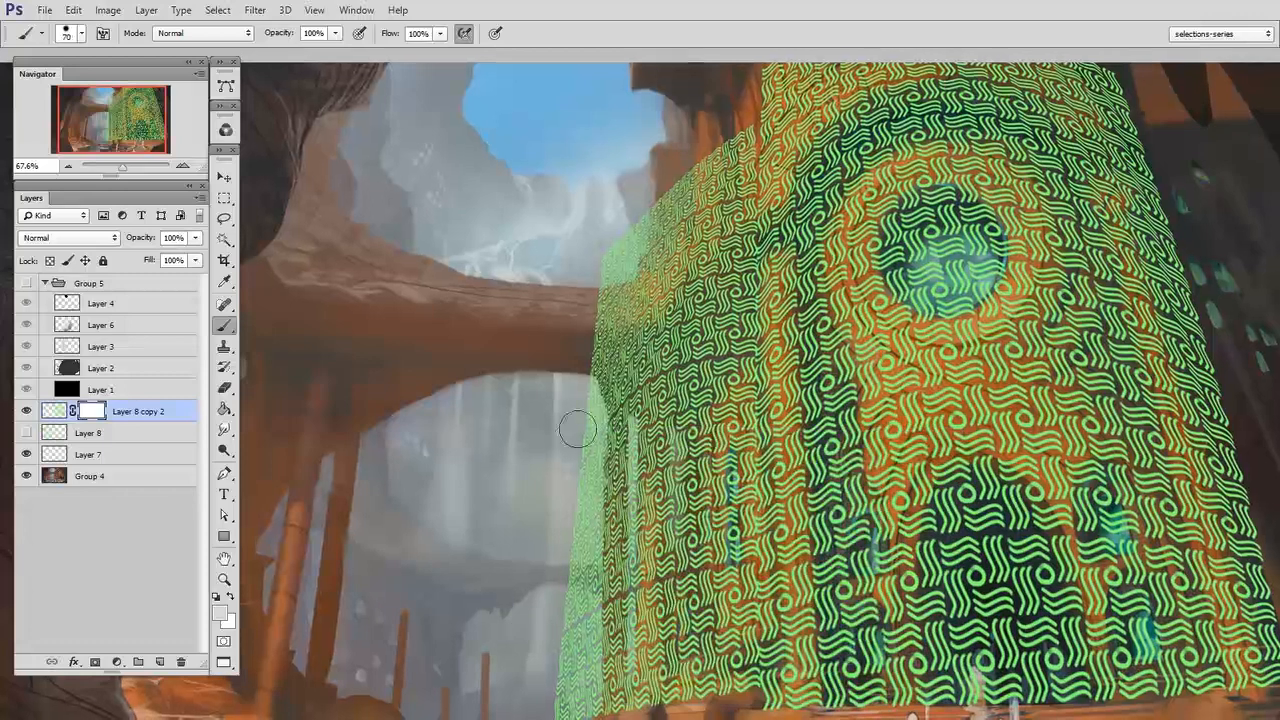
key("n")
left_click(820, 542)
left_click(1198, 332)
left_click_drag(578, 352, 614, 698)
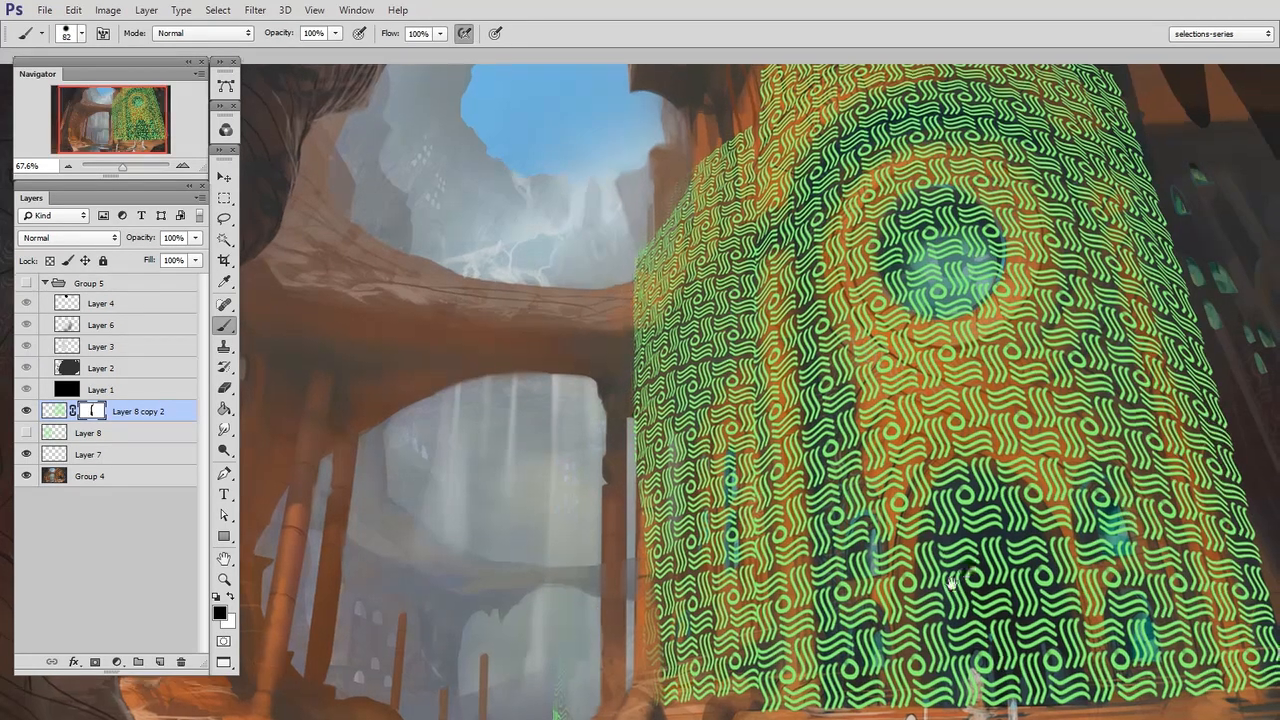
Merge the masked pattern into a new layer, load its waves as a selection, and hide the layer
key("z")
left_click_drag(1062, 602, 1016, 601)
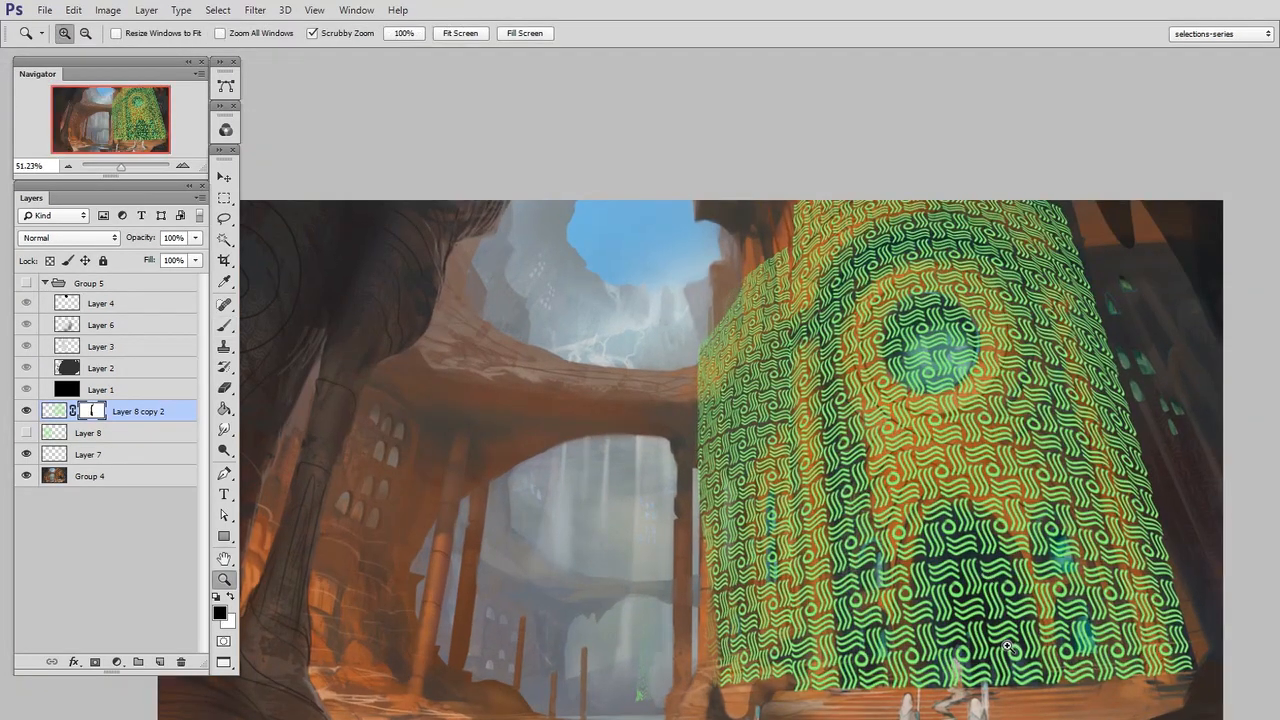
left_click(159, 662)
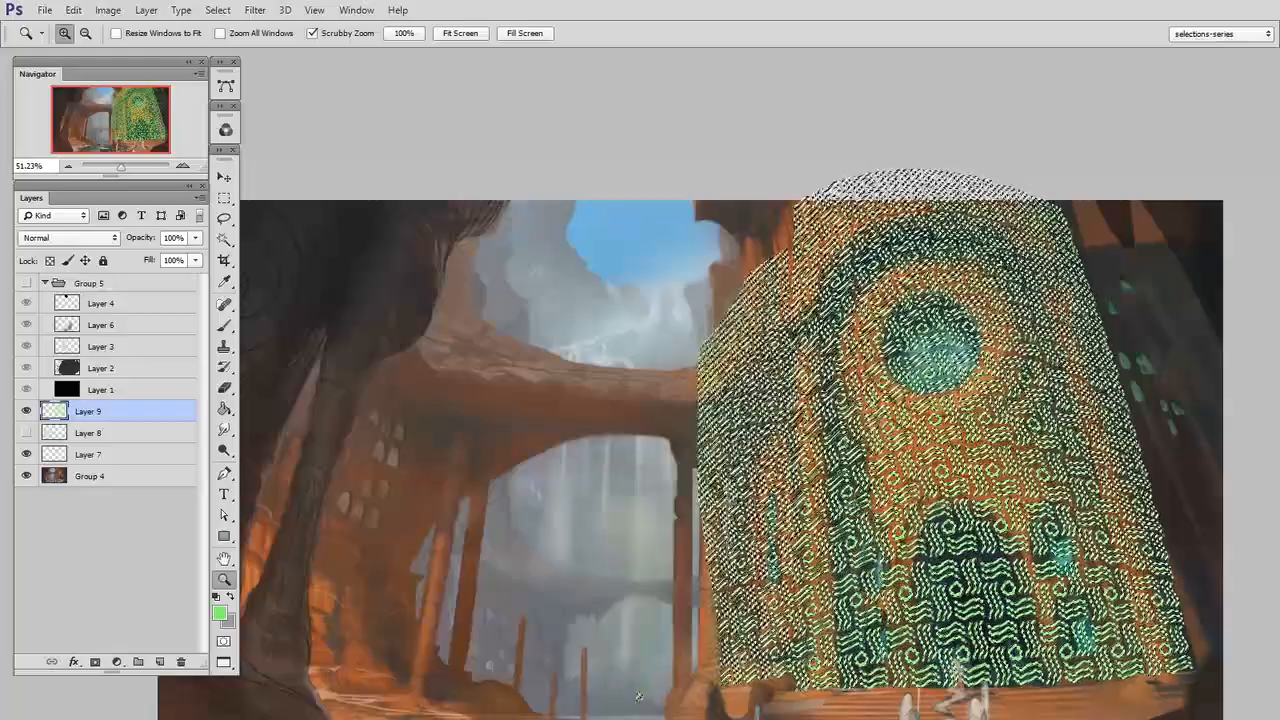
left_click(27, 411)
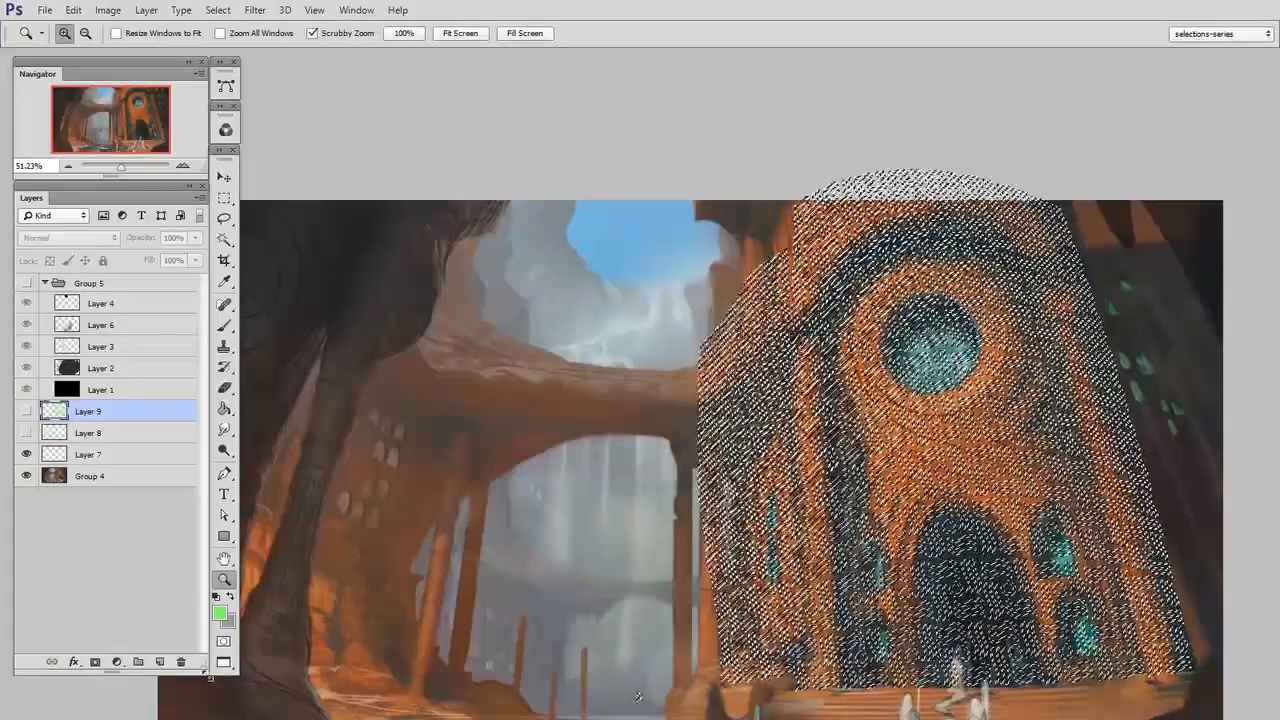
Create a new alpha channel, fill the wave selection in it with white, and deselect
left_click(225, 130)
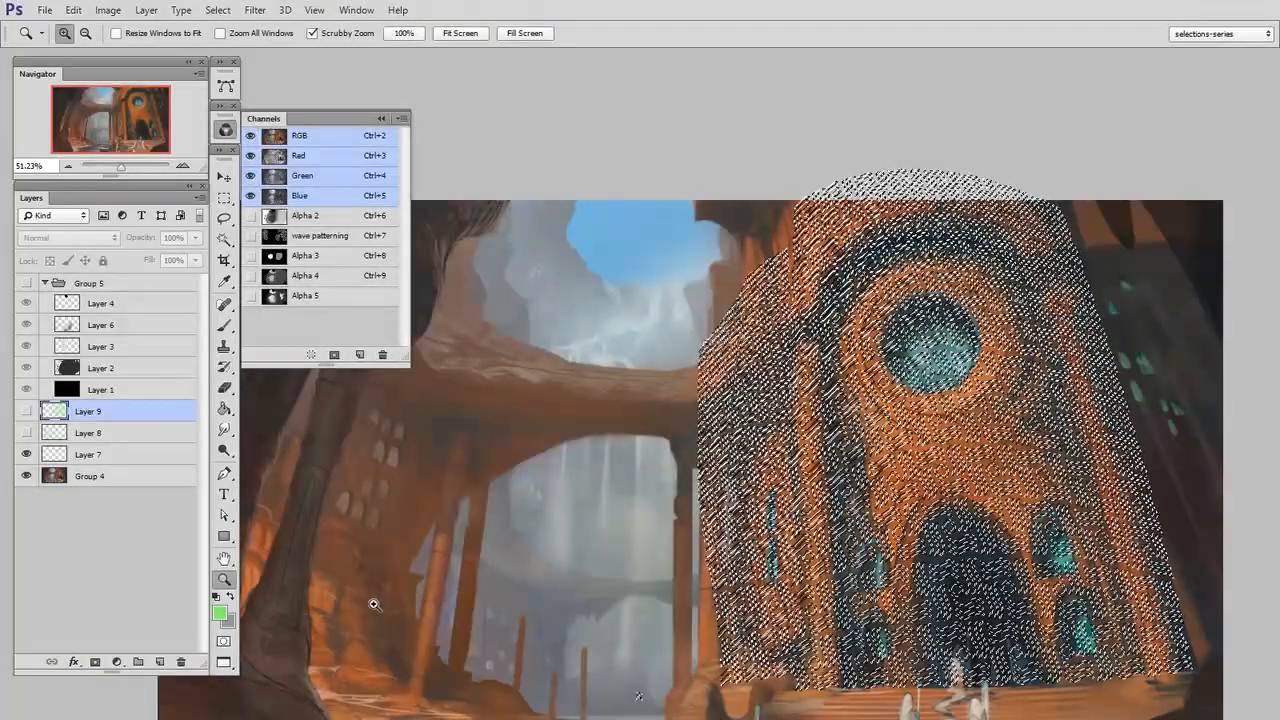
left_click(359, 354)
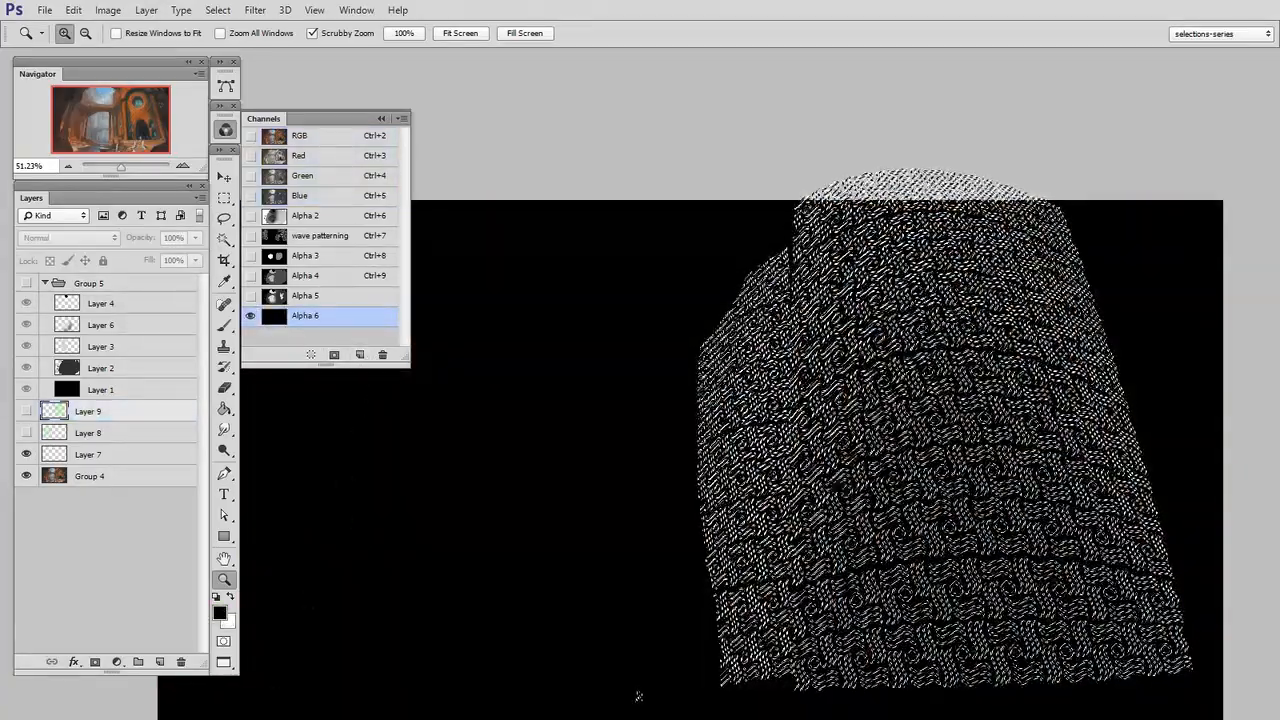
left_click(226, 410)
left_click(220, 613)
left_click_drag(856, 370, 824, 338)
left_click(1189, 330)
left_click(876, 656)
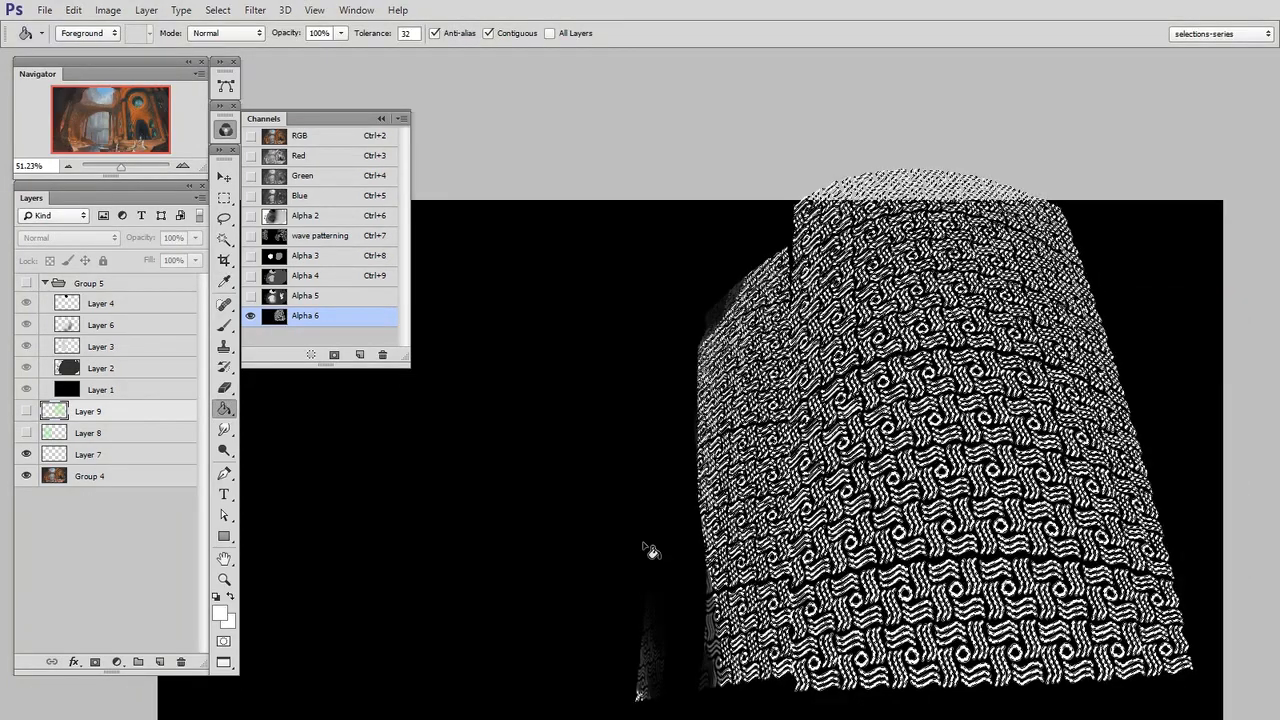
key("m")
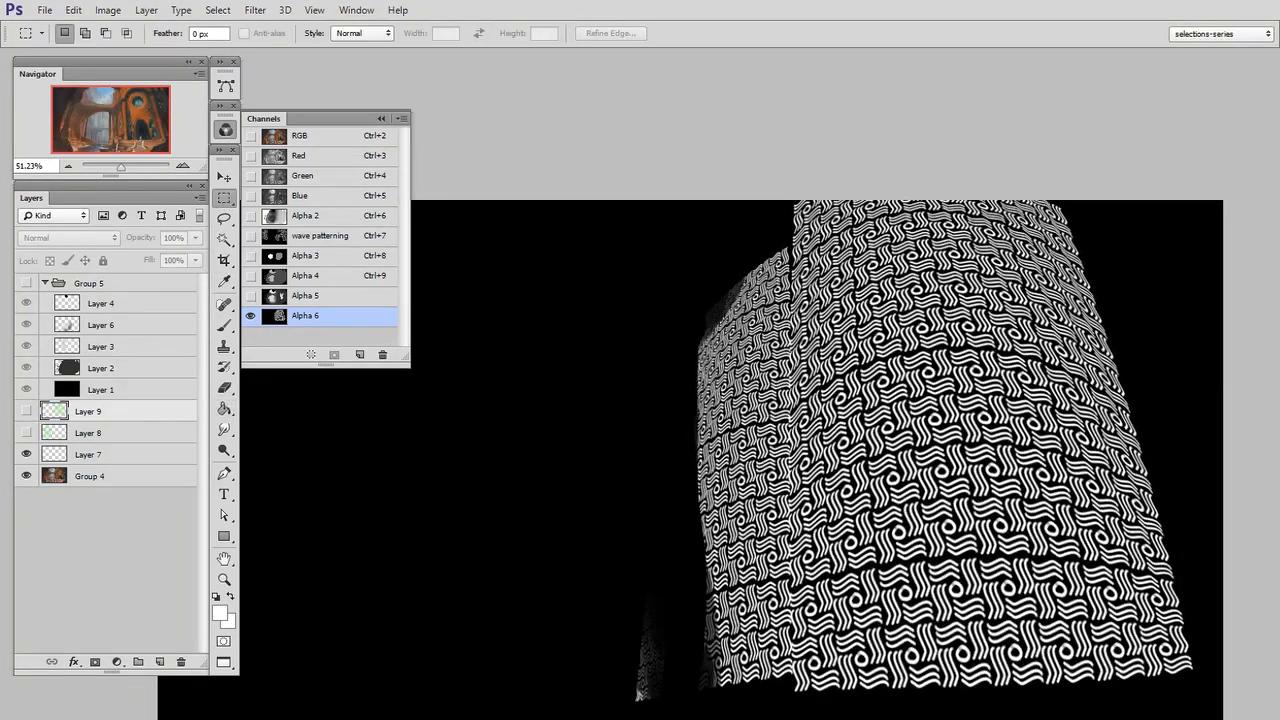
left_click_drag(878, 698, 905, 600)
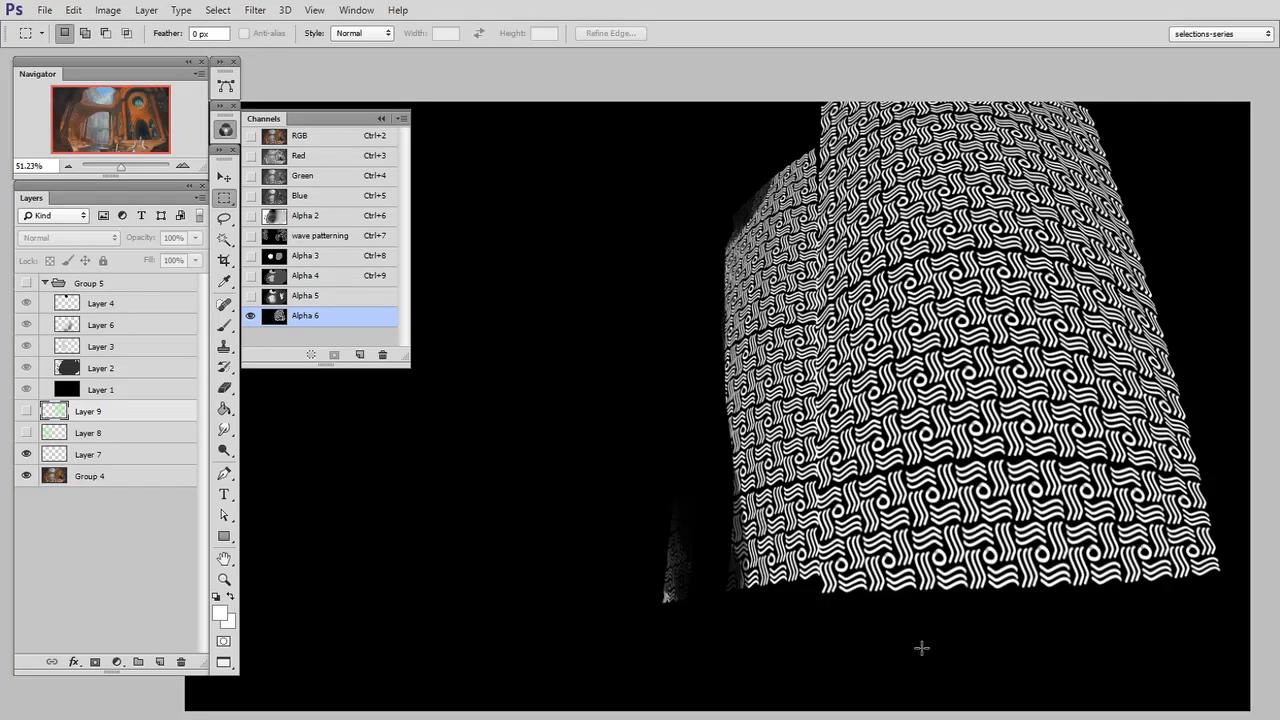
Add a new layer to the composite image, and above it a group masked by the Alpha 6 waves with an empty layer inside
left_click(310, 142)
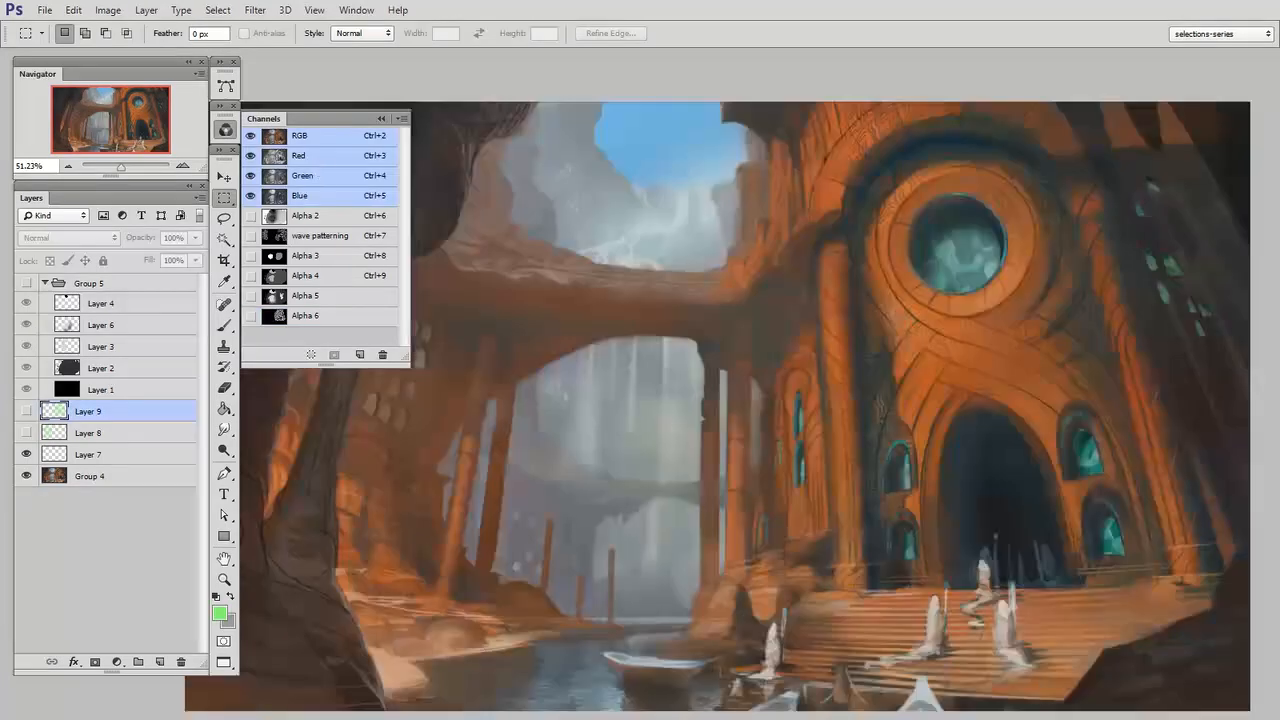
key("ctrl+shift+alt+n")
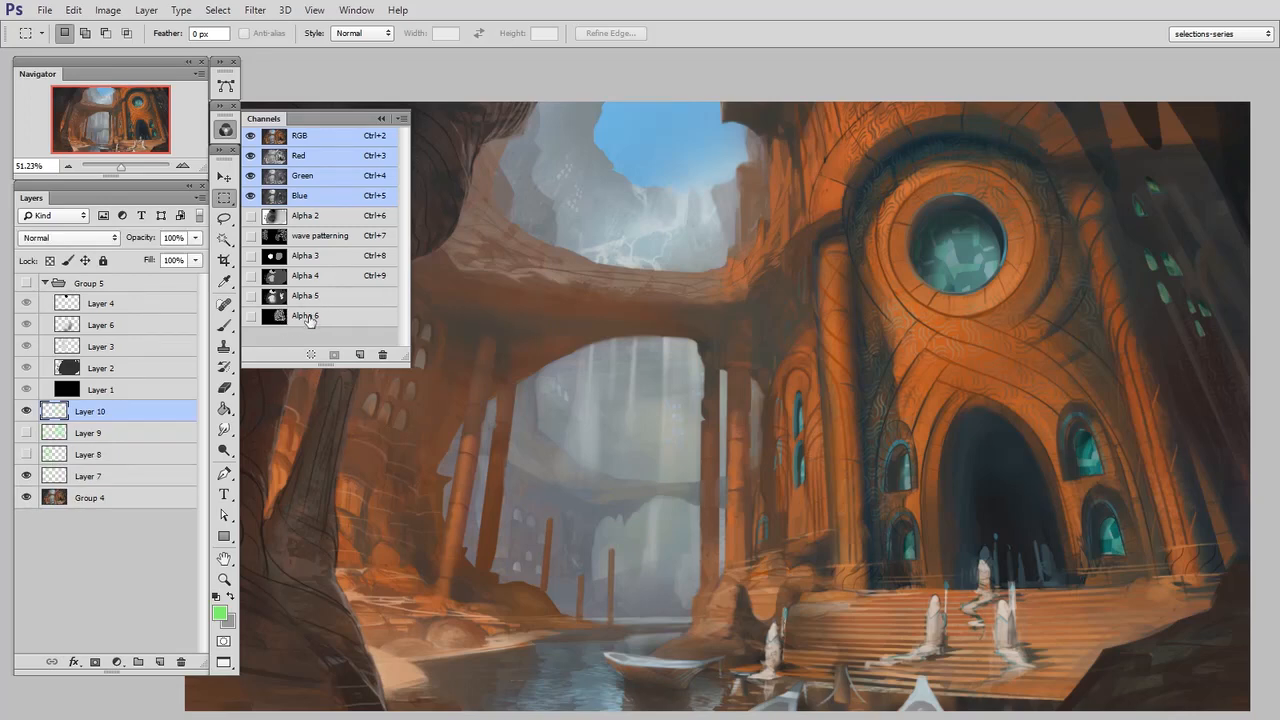
left_click(272, 316, "ctrl")
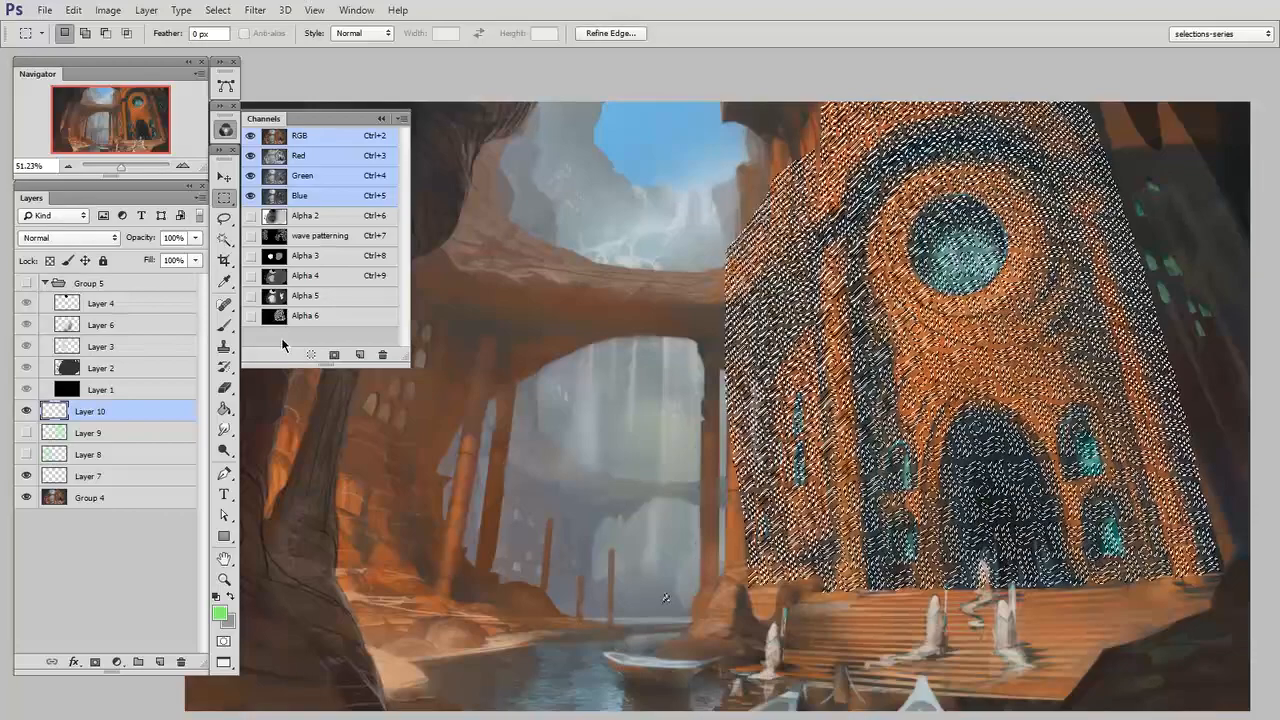
left_click(137, 662)
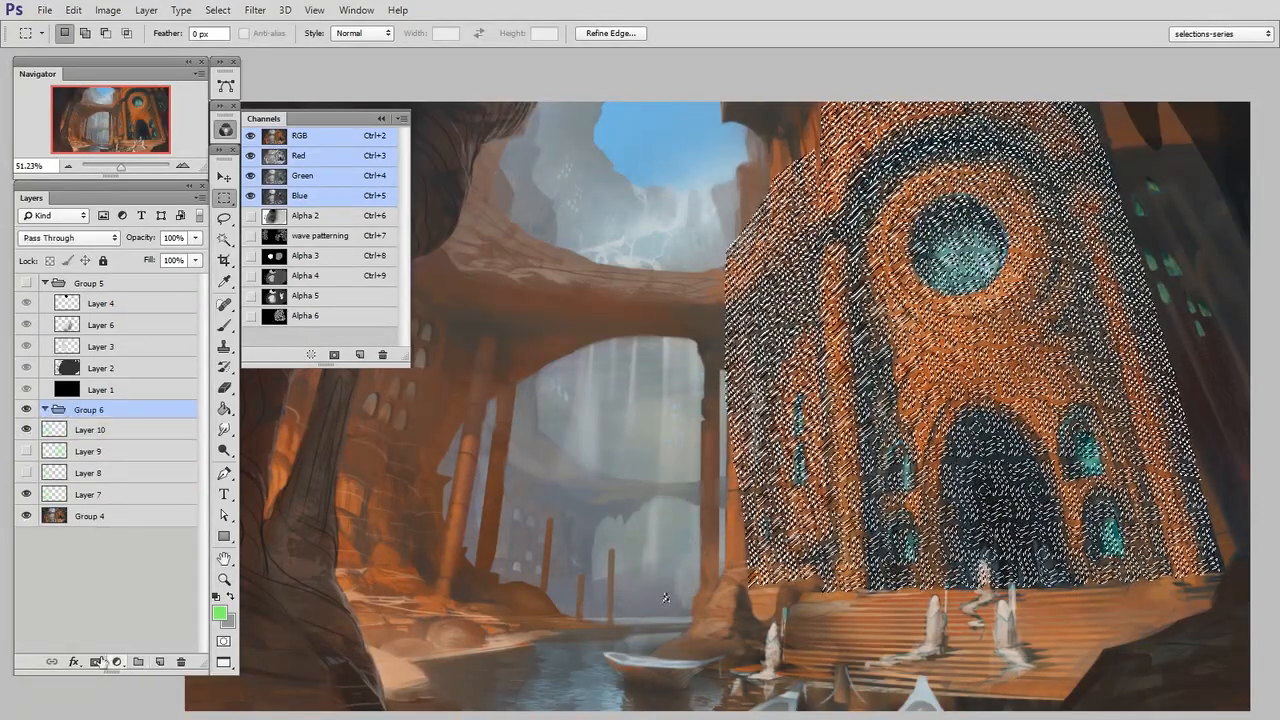
left_click(96, 662)
key("ctrl+alt+shift+n")
Paint bright green over the facade and side wall on the layer inside the masked group to test the wave pattern
key("b")
left_click_drag(943, 430, 987, 447)
left_click_drag(925, 502, 836, 604)
left_click_drag(888, 303, 912, 467)
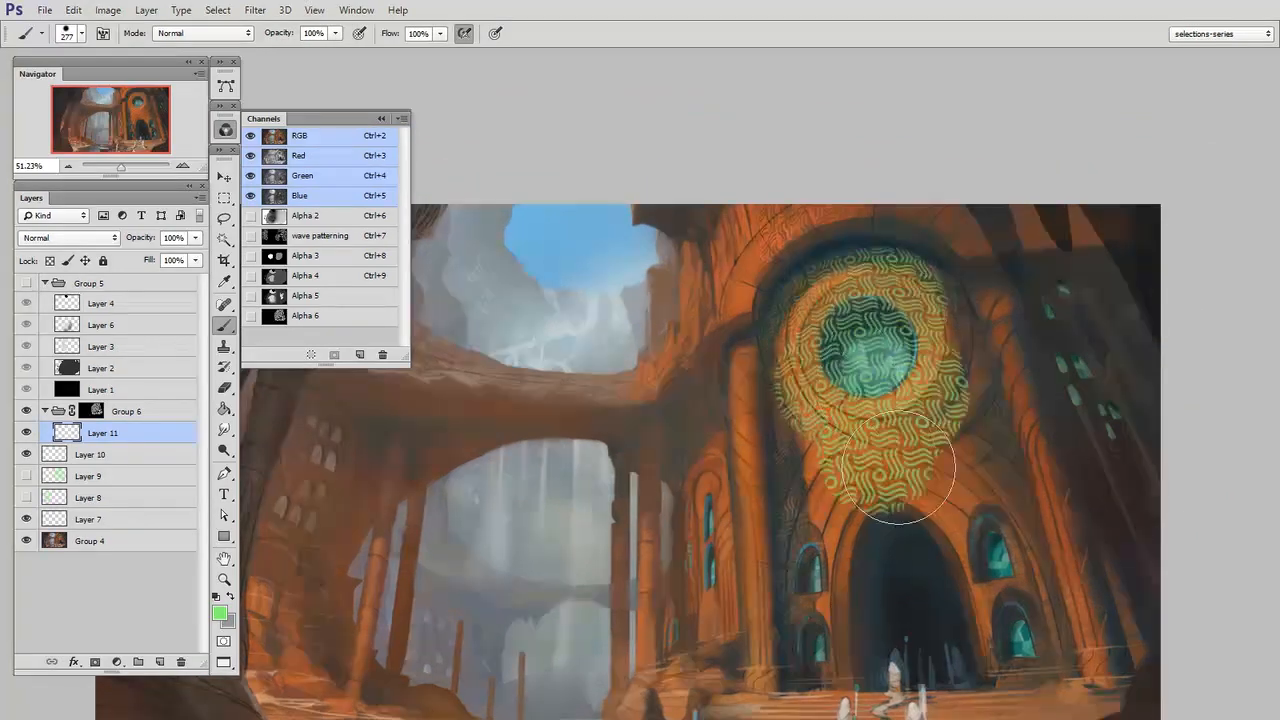
left_click_drag(977, 556, 994, 534)
mouse_move(938, 315)
left_mouse_down()
mouse_move(922, 366)
mouse_move(755, 648)
left_mouse_up()
mouse_move(638, 311)
left_mouse_down()
mouse_move(833, 676)
mouse_move(920, 615)
left_mouse_up()
mouse_move(498, 390)
left_mouse_down()
mouse_move(595, 402)
mouse_move(540, 457)
left_mouse_up()
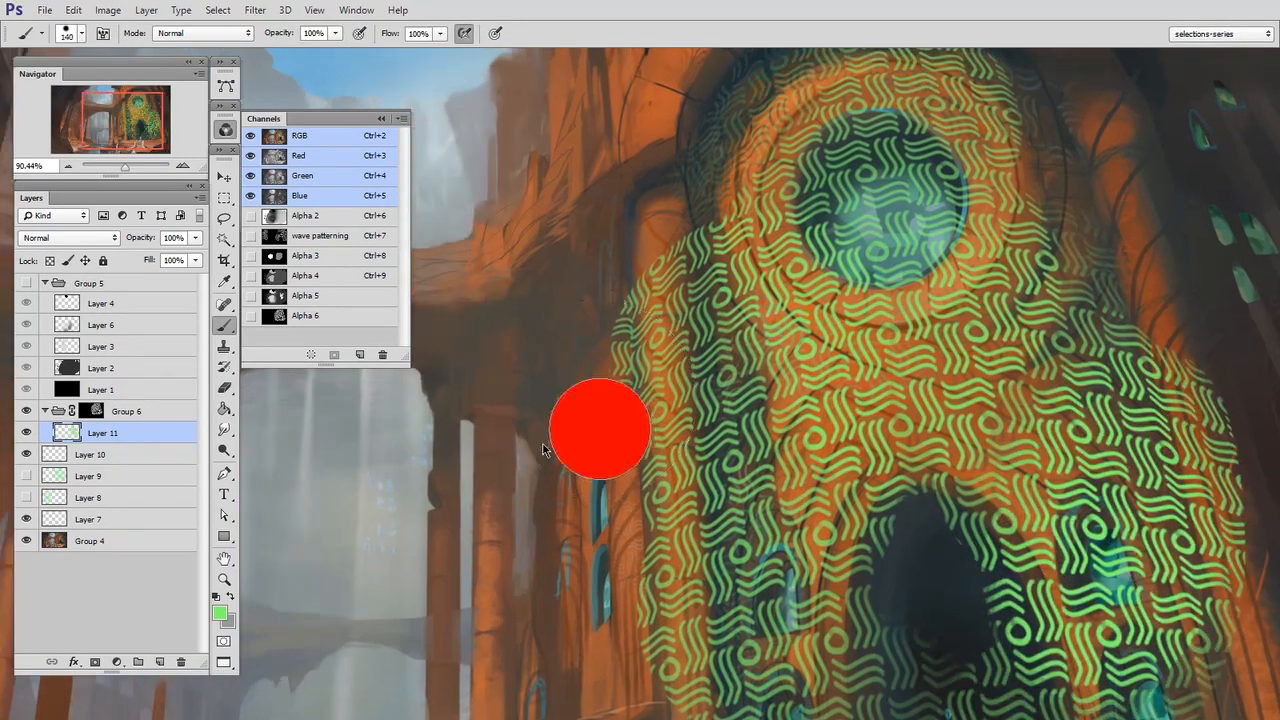
left_click_drag(580, 688, 562, 358)
left_click_drag(1152, 375, 1022, 445)
left_click_drag(1016, 176, 1143, 534)
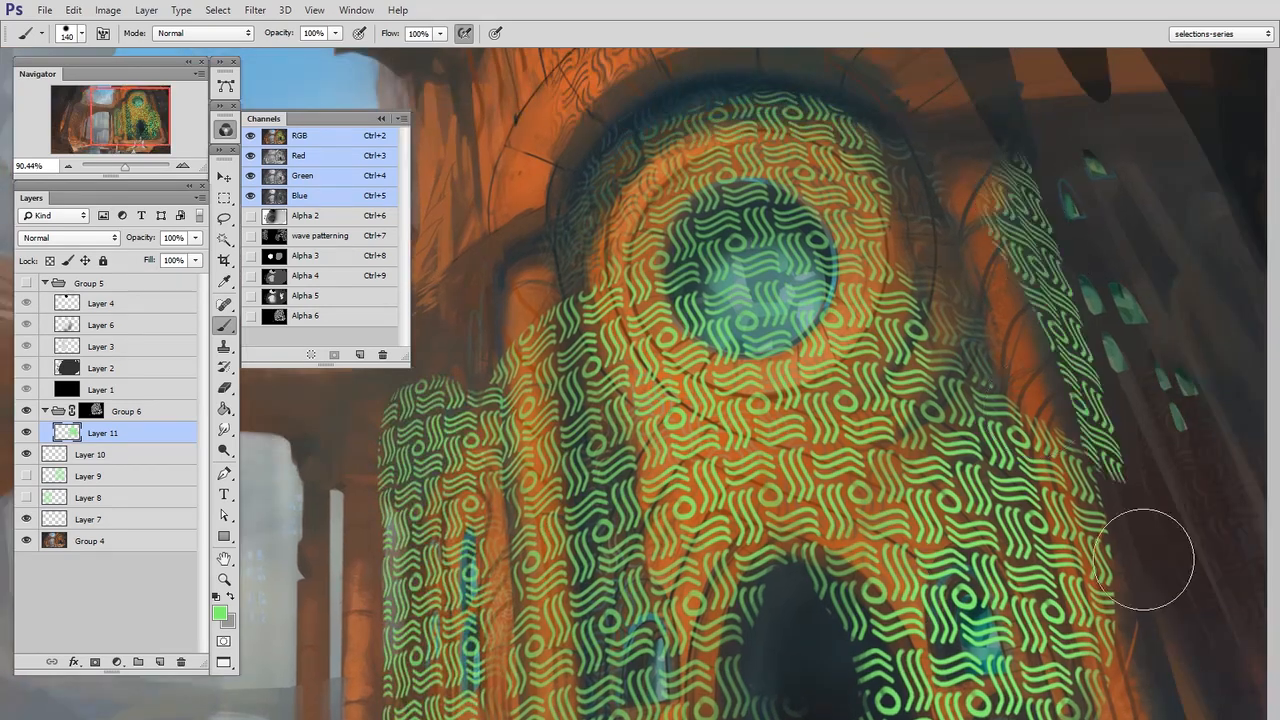
key("z")
mouse_move(1088, 622)
left_mouse_down()
mouse_move(1024, 665)
mouse_move(1060, 573)
left_mouse_up()
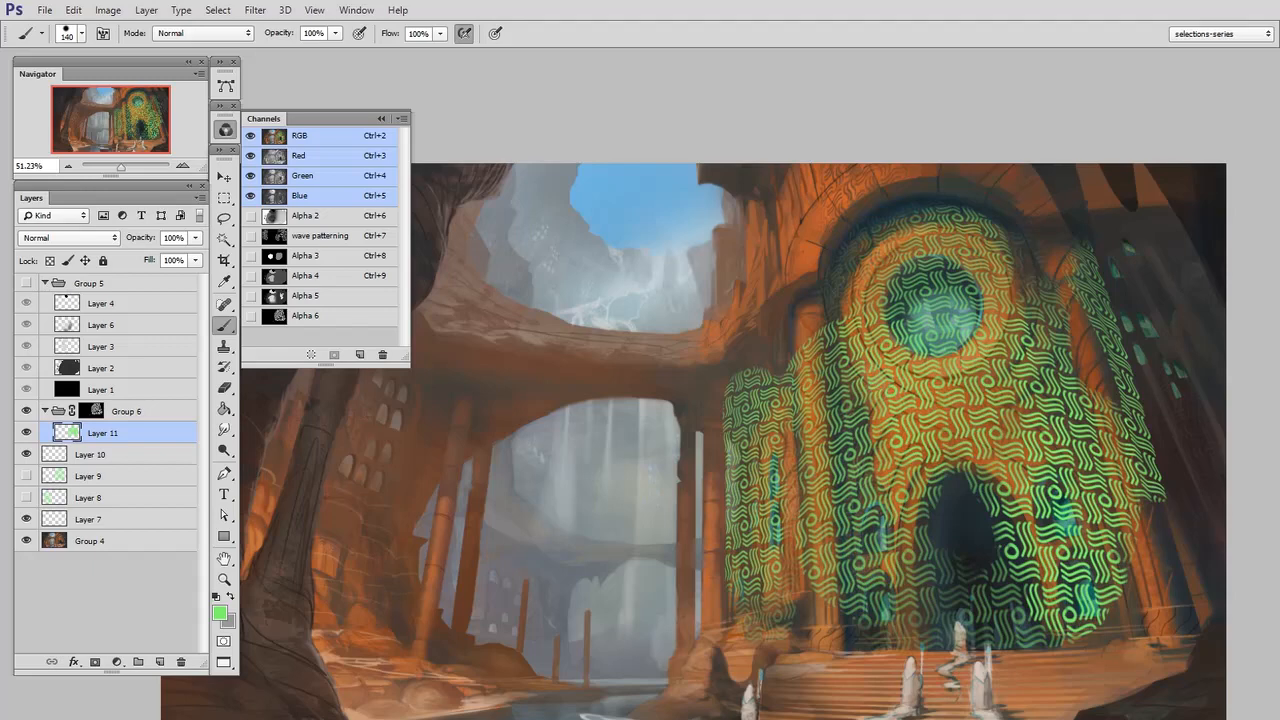
Show the Alpha 6 channel and load the window_backing path as a selection
left_click(320, 316)
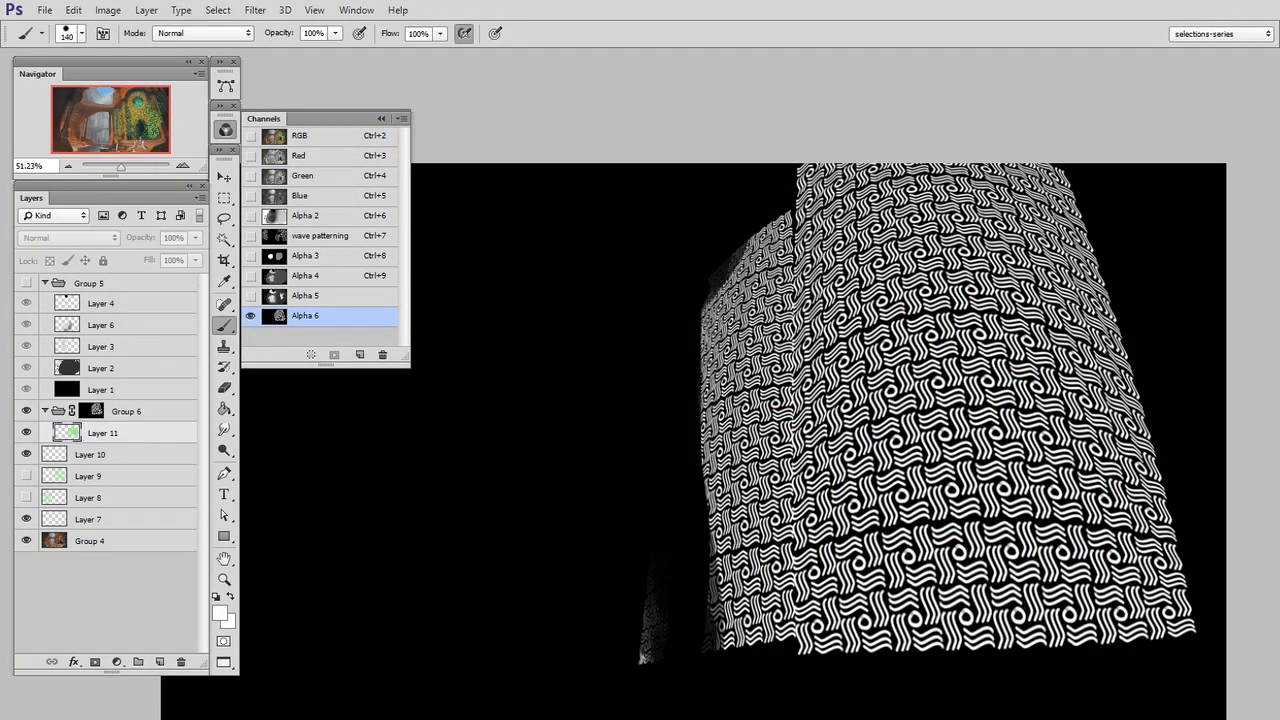
left_click(225, 84)
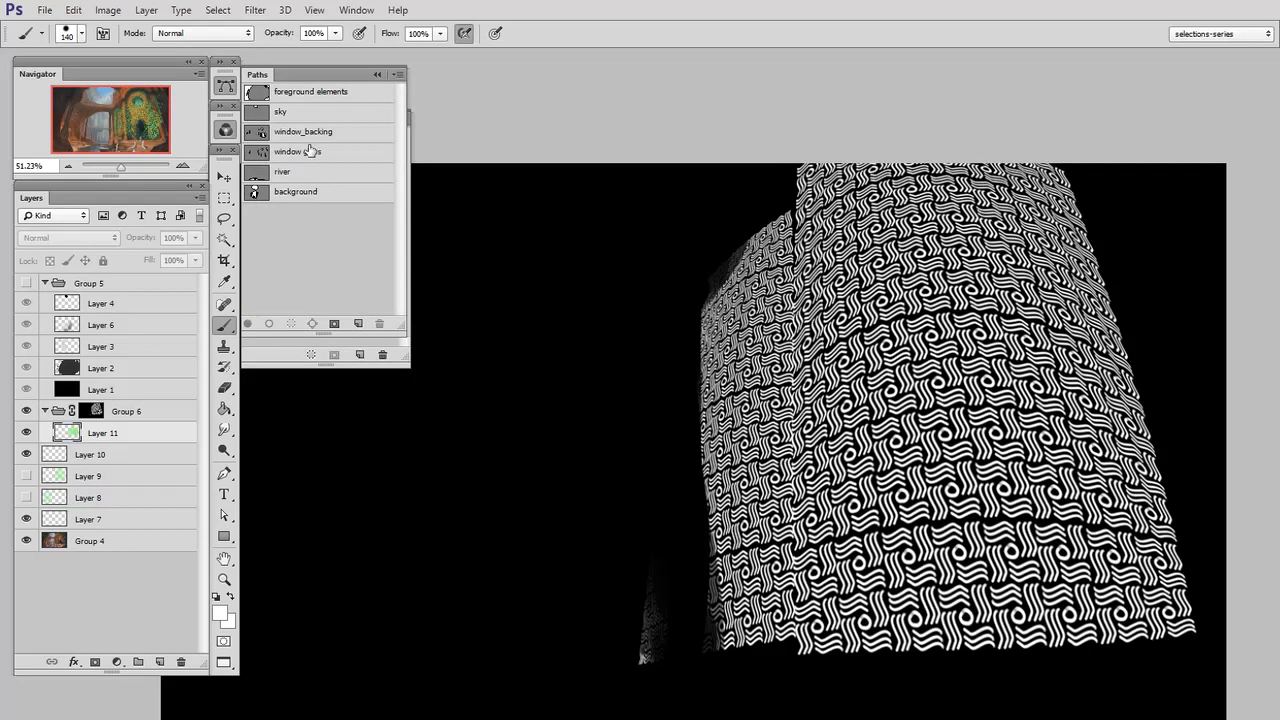
left_click(252, 134)
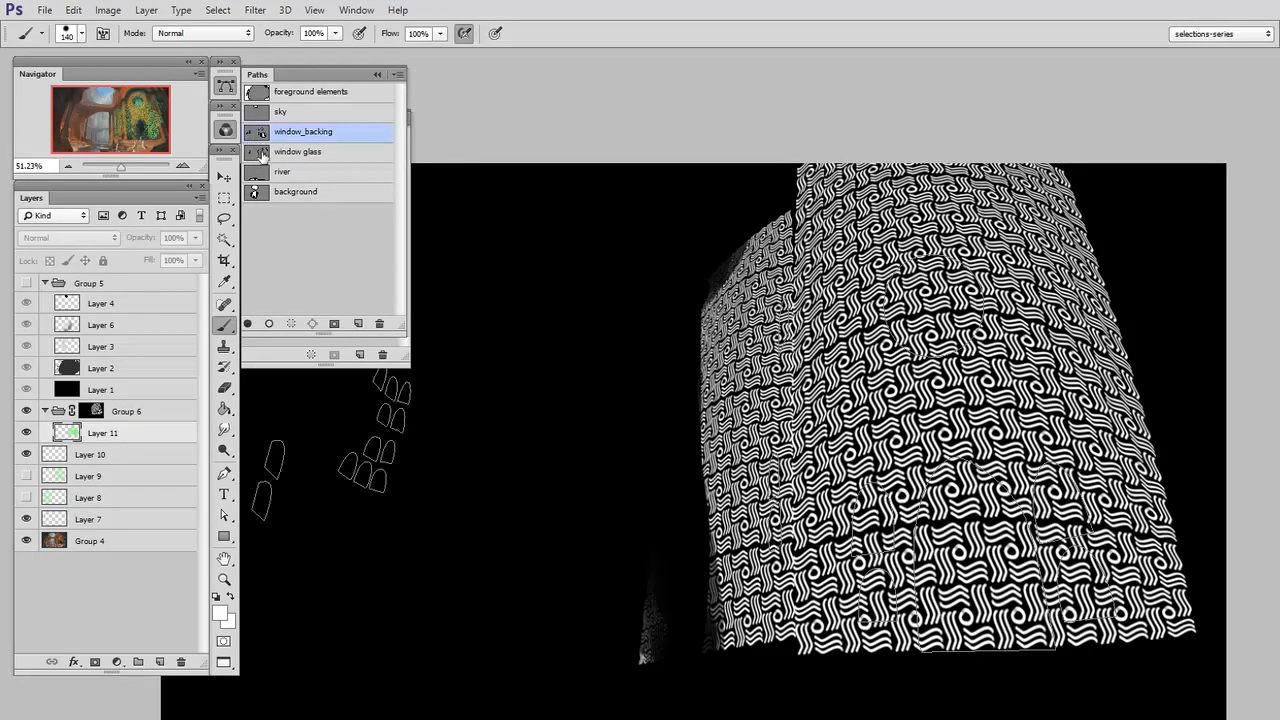
left_click(260, 137, "ctrl")
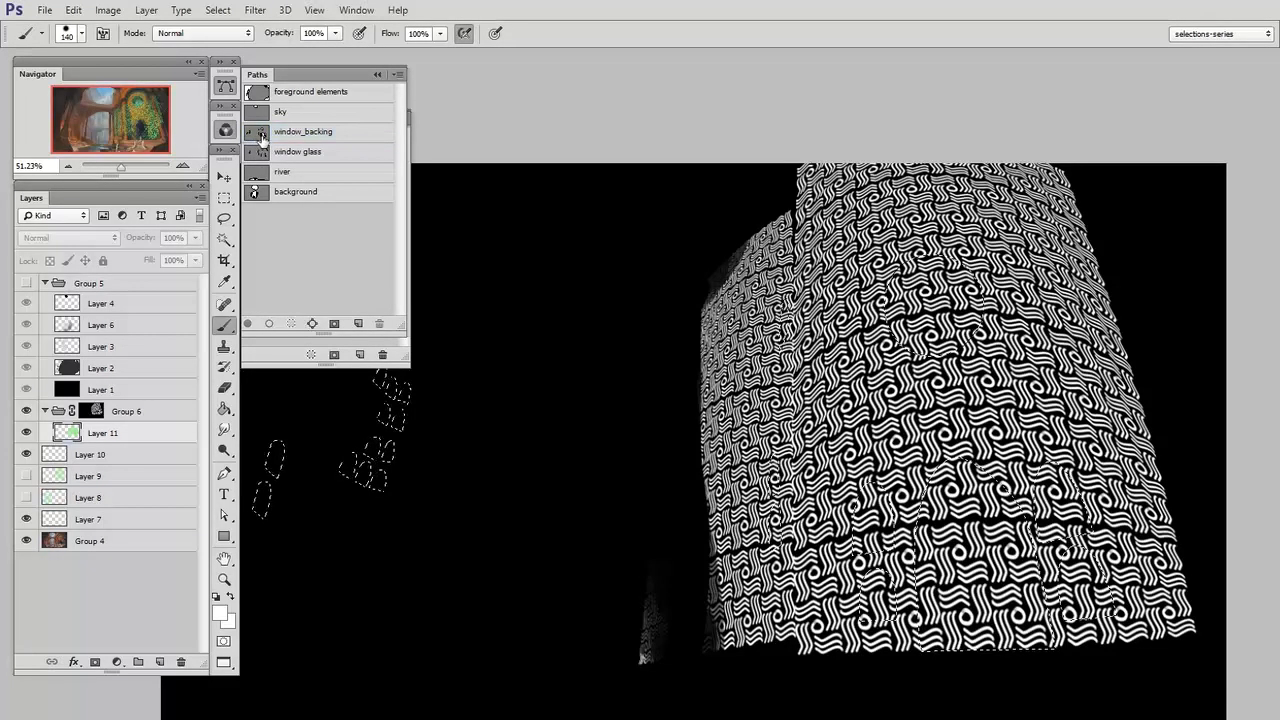
left_click(227, 86)
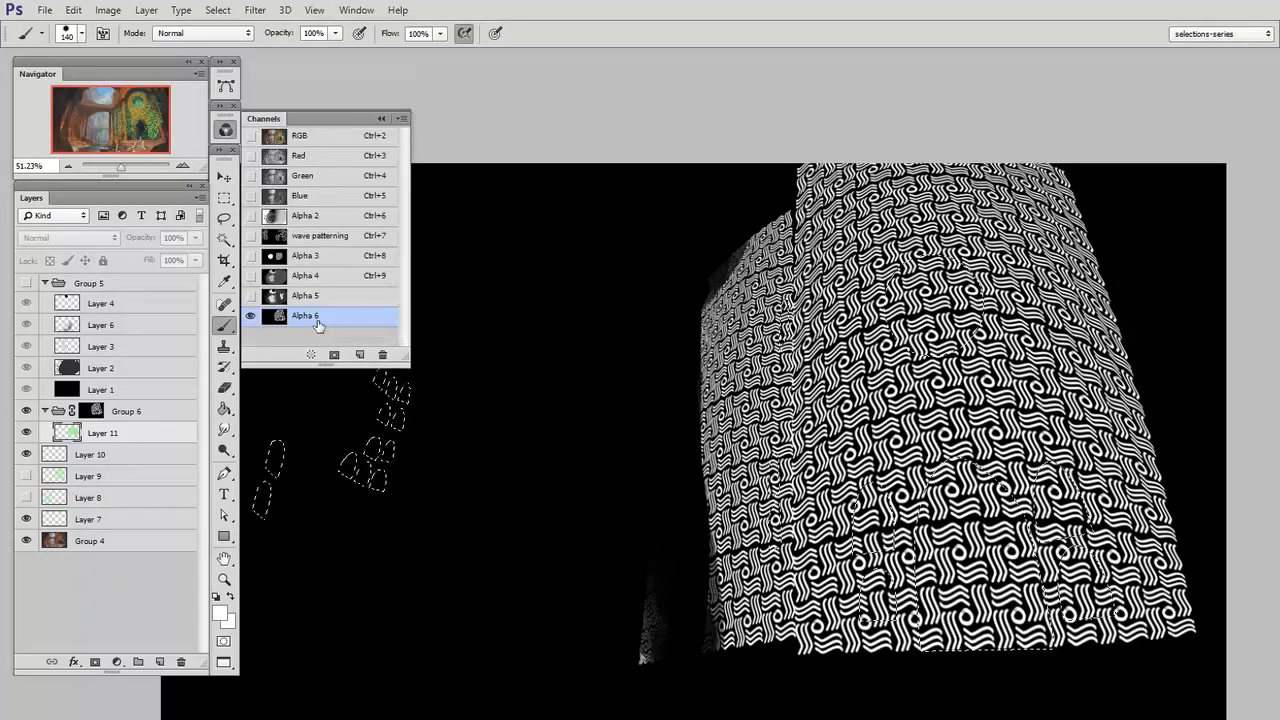
Paint black inside the window and doorway selection on Alpha 6 to remove the waves there, and deselect
left_click_drag(896, 481, 934, 492)
key("n")
left_click_drag(850, 492, 822, 544)
left_click(1186, 328)
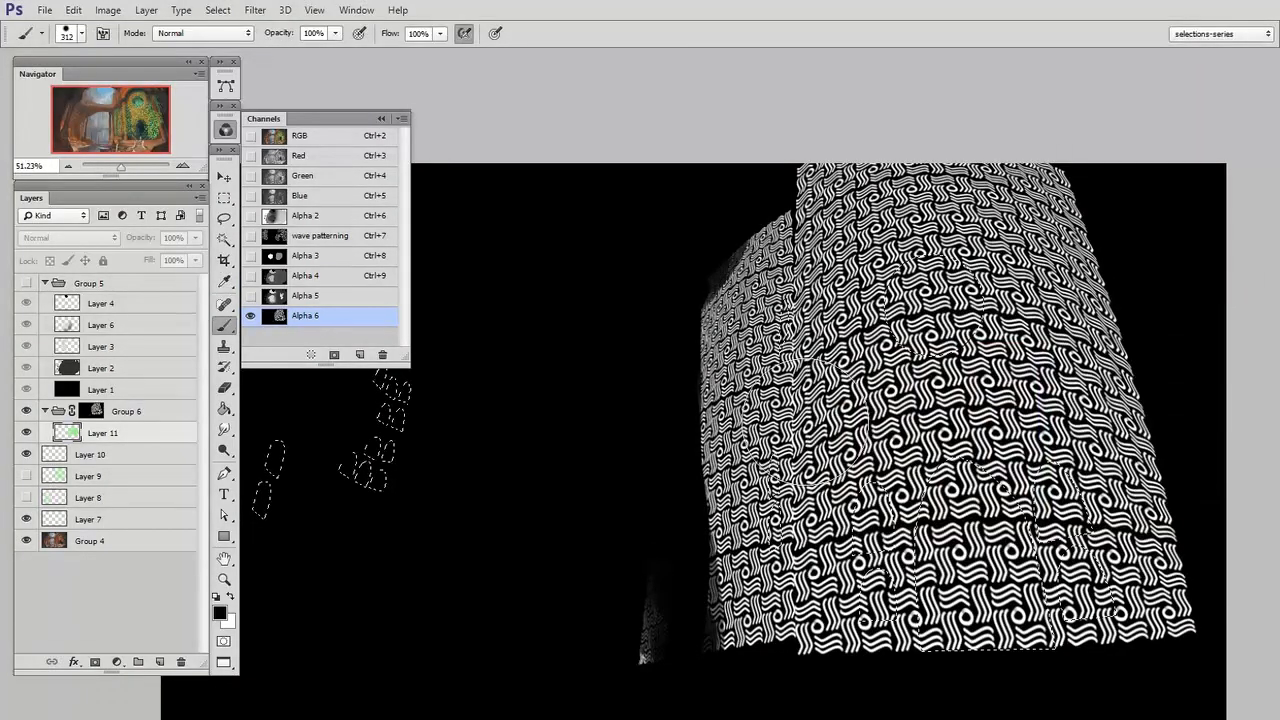
mouse_move(940, 318)
left_mouse_down()
mouse_move(966, 303)
mouse_move(812, 643)
mouse_move(1092, 650)
mouse_move(871, 646)
mouse_move(725, 567)
mouse_move(1074, 358)
mouse_move(886, 293)
left_mouse_up()
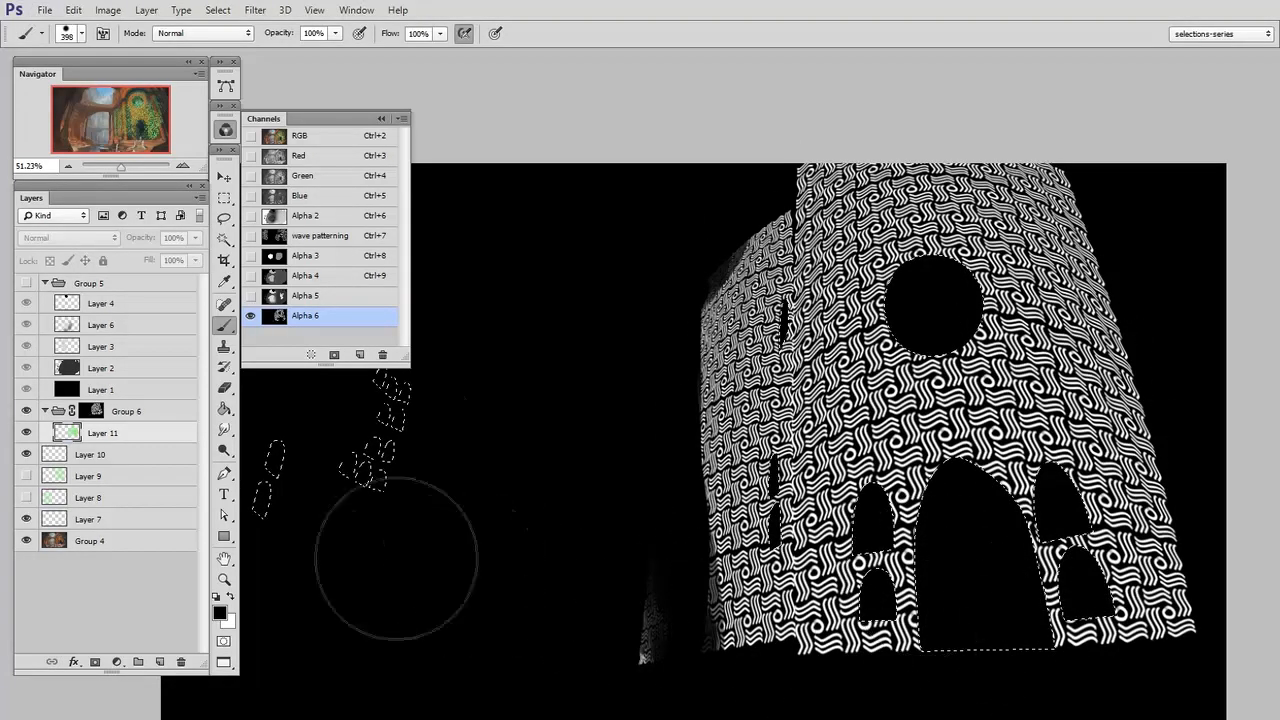
left_click(224, 197)
key("ctrl+d")
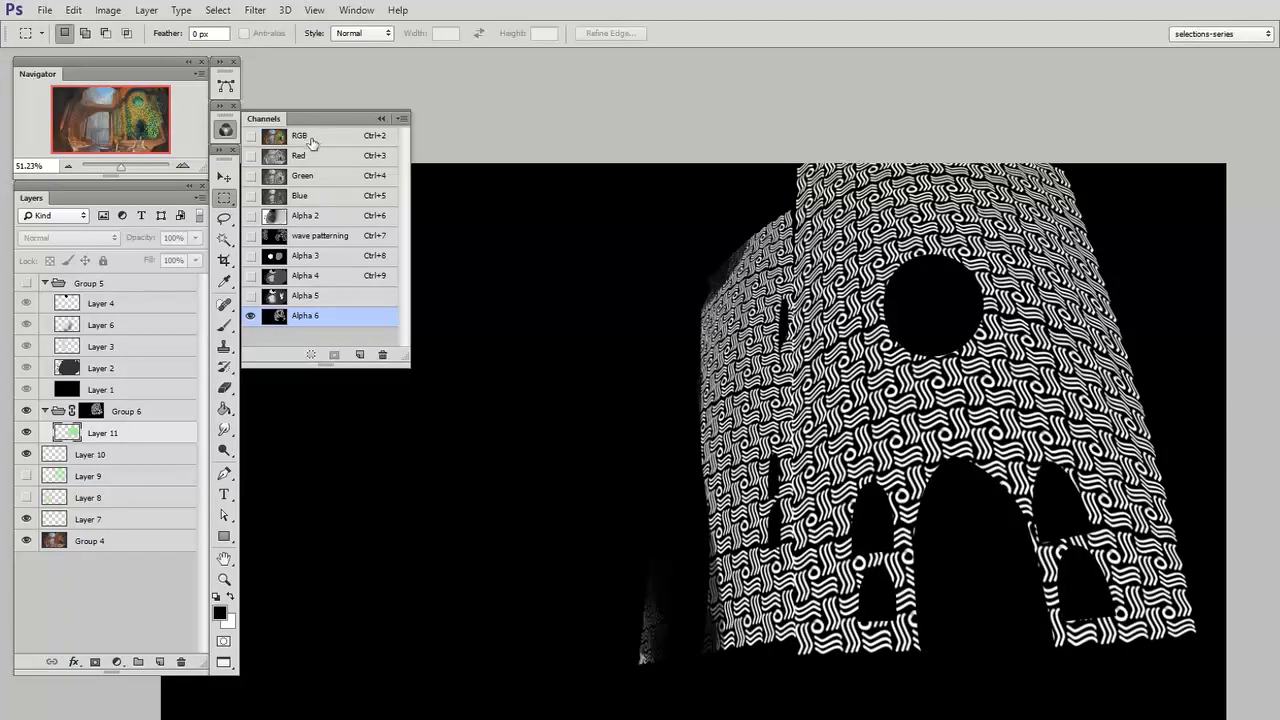
Replace the old Group 6 with a new group masked by the edited Alpha 6 channel, and add an empty layer inside it
left_click(305, 136)
left_click_drag(137, 420, 181, 662)
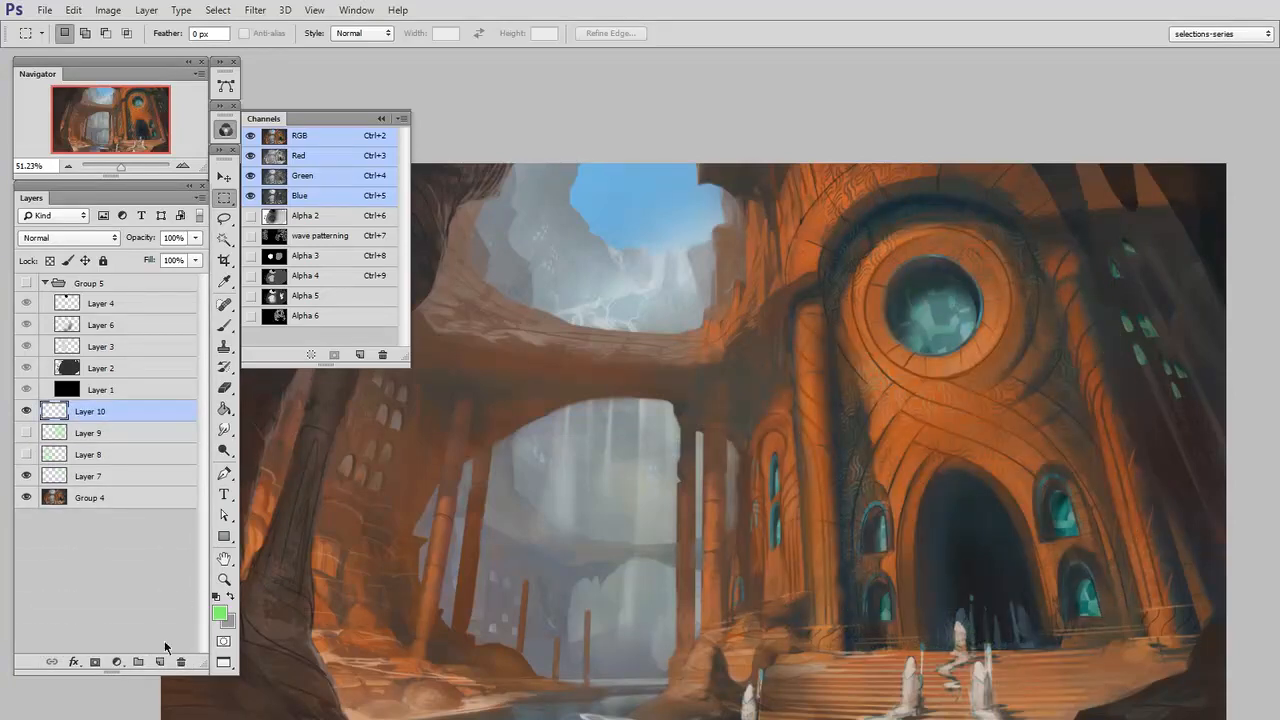
left_click(138, 662)
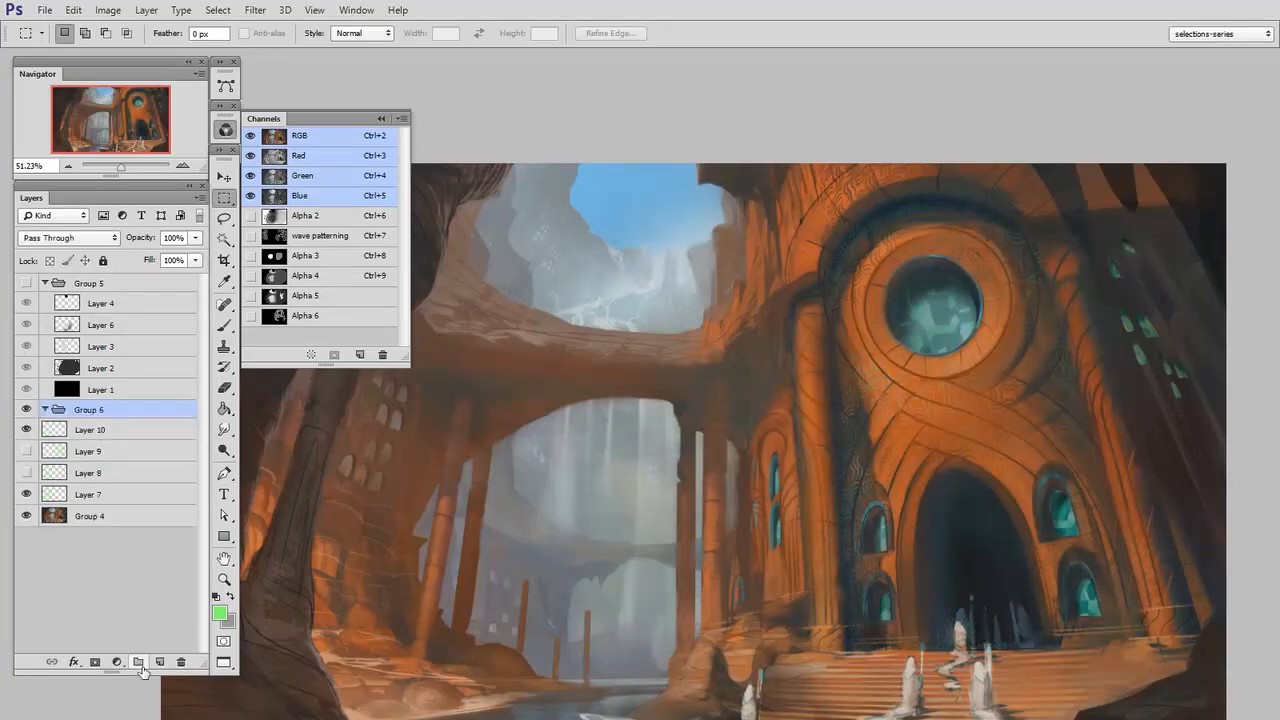
left_click(278, 318, "ctrl")
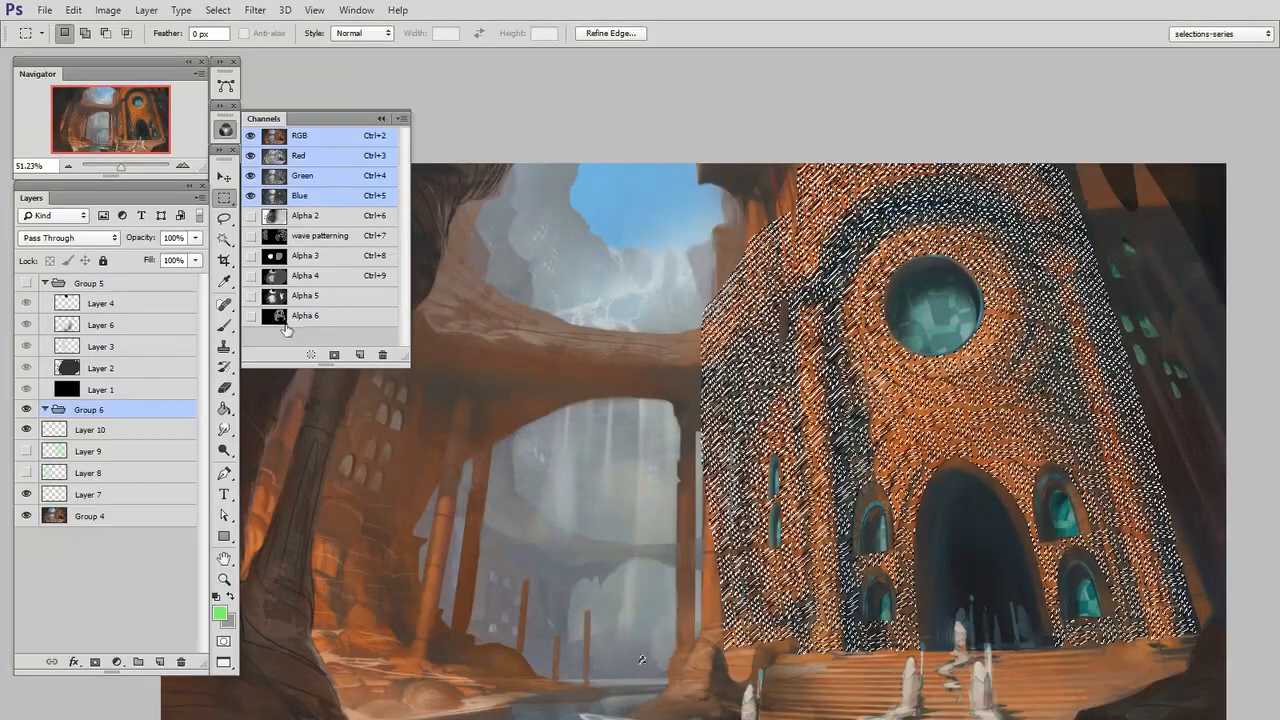
left_click(95, 662)
key("ctrl+shift+alt+n")
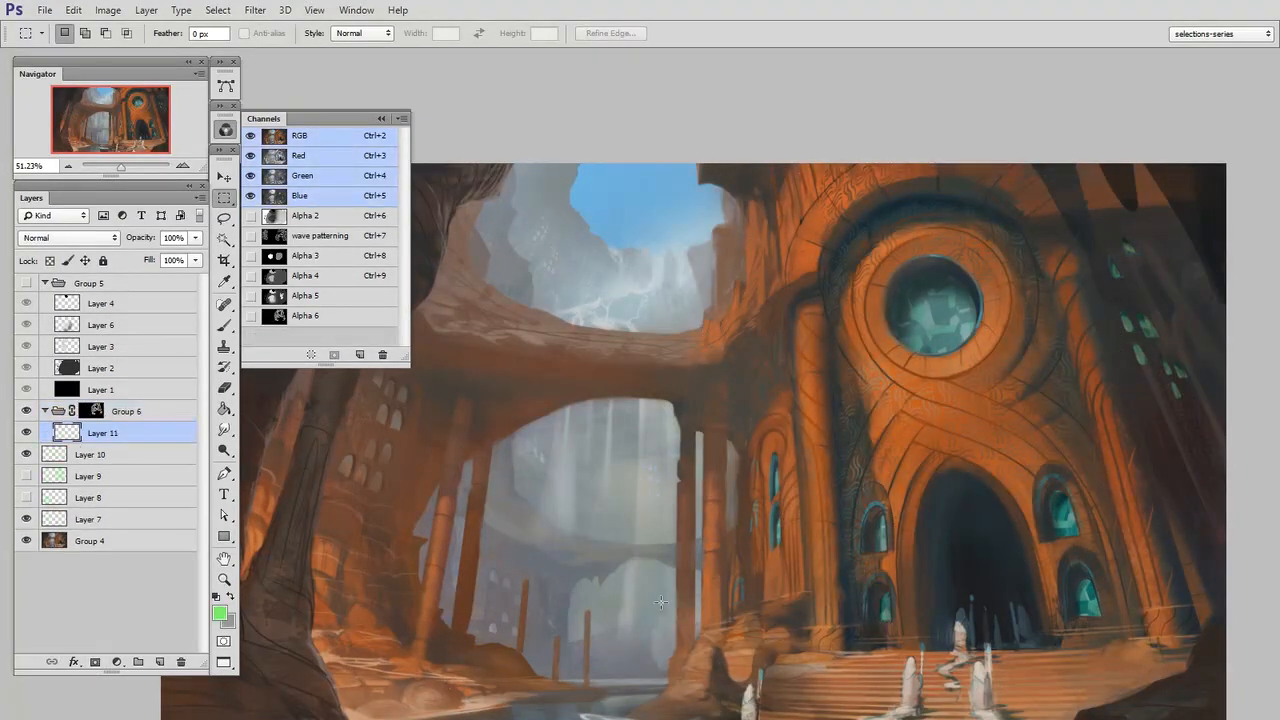
Paint bright green with a large brush over the facade and side wall on Layer 11 in the masked group
key("b")
mouse_move(950, 500)
left_mouse_down()
mouse_move(903, 163)
mouse_move(1080, 540)
mouse_move(930, 610)
mouse_move(885, 578)
left_mouse_up()
mouse_move(1010, 588)
left_mouse_down()
mouse_move(925, 599)
mouse_move(975, 597)
left_mouse_up()
mouse_move(690, 340)
left_mouse_down()
mouse_move(500, 560)
mouse_move(663, 222)
mouse_move(576, 268)
left_mouse_up()
left_click_drag(1012, 690, 1040, 650)
left_click_drag(970, 238, 968, 312)
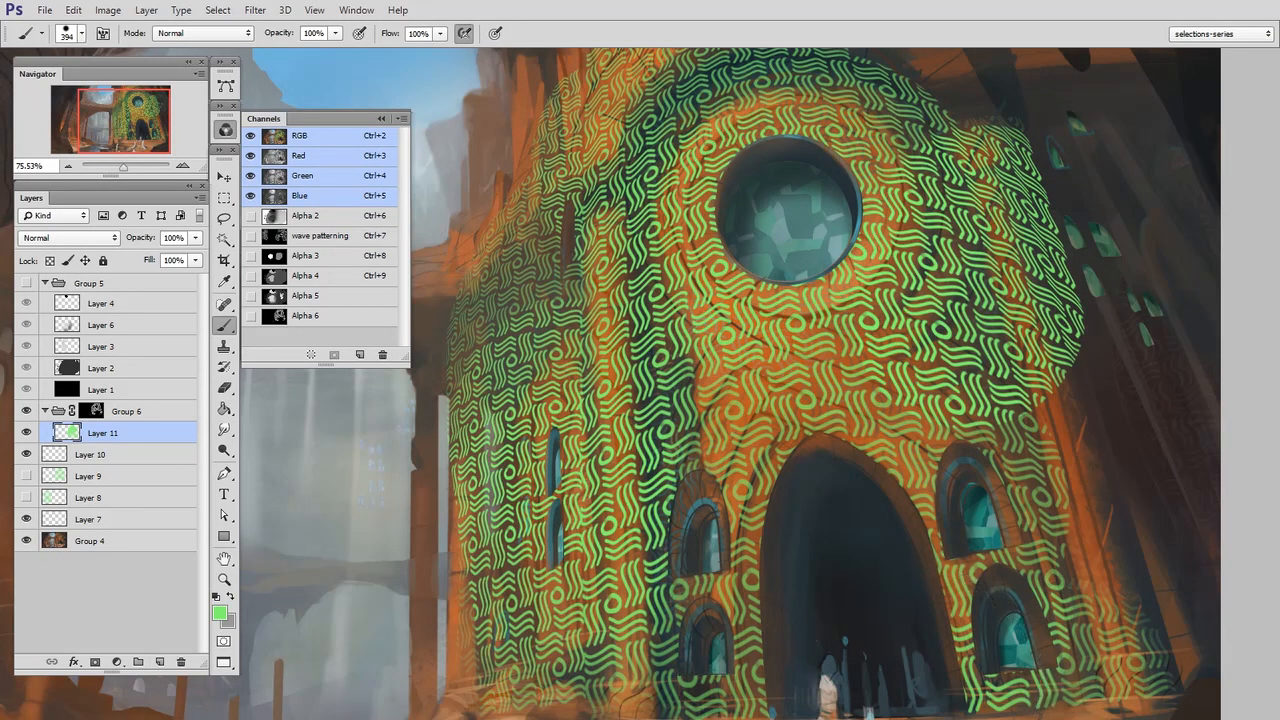
left_click_drag(1034, 662, 967, 674)
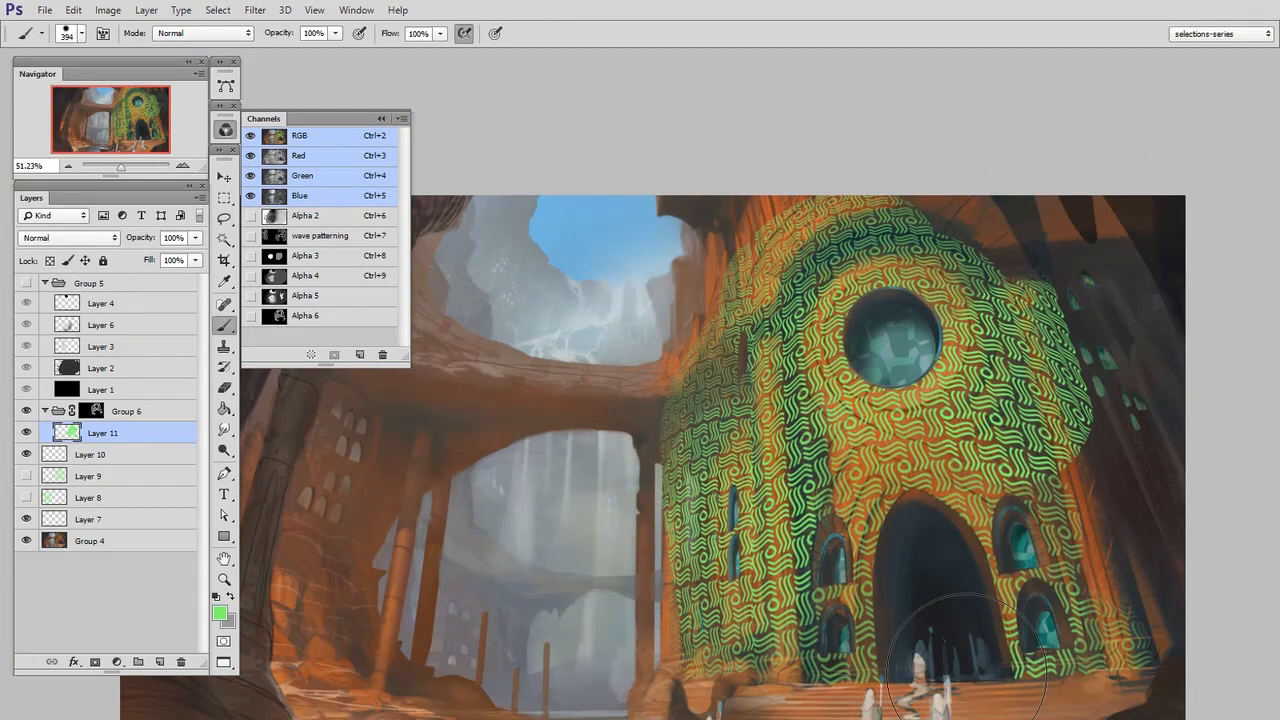